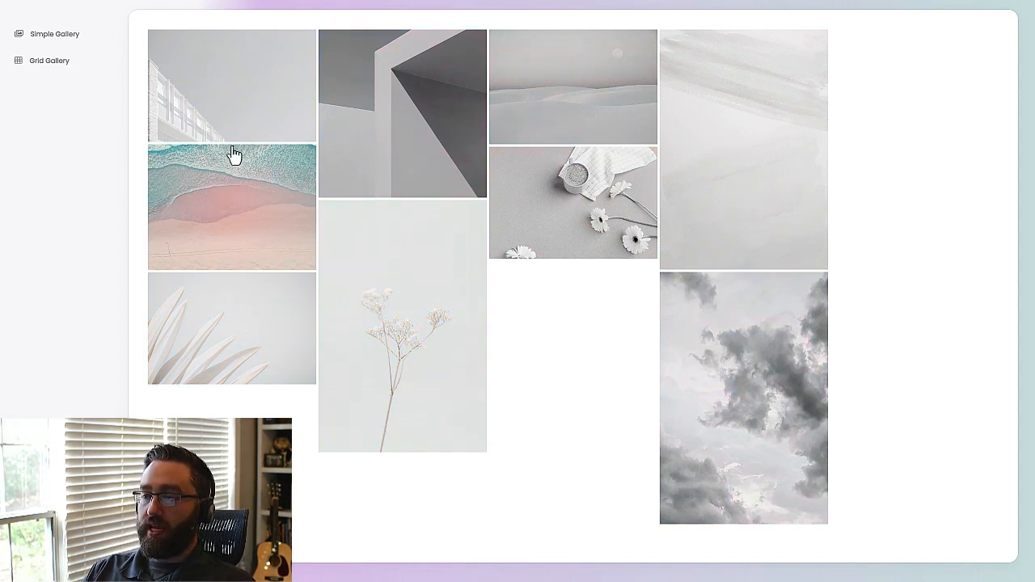
Enlarge the coffee cup and daisies photo in the published gallery and close the enlarged view.
{"action": "left_click", "coordinate": [582, 229]}
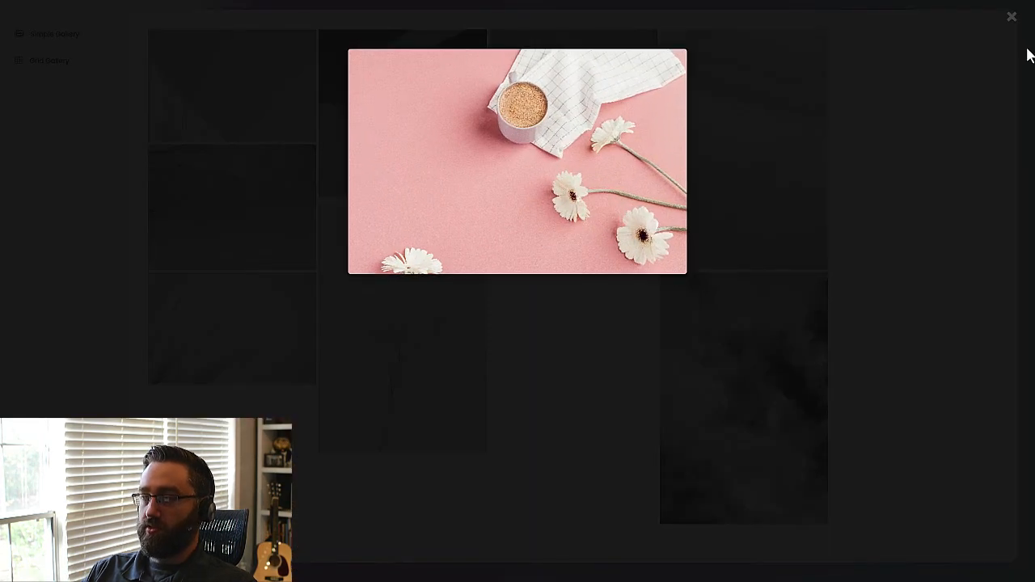
{"action": "left_click", "coordinate": [1012, 18]}
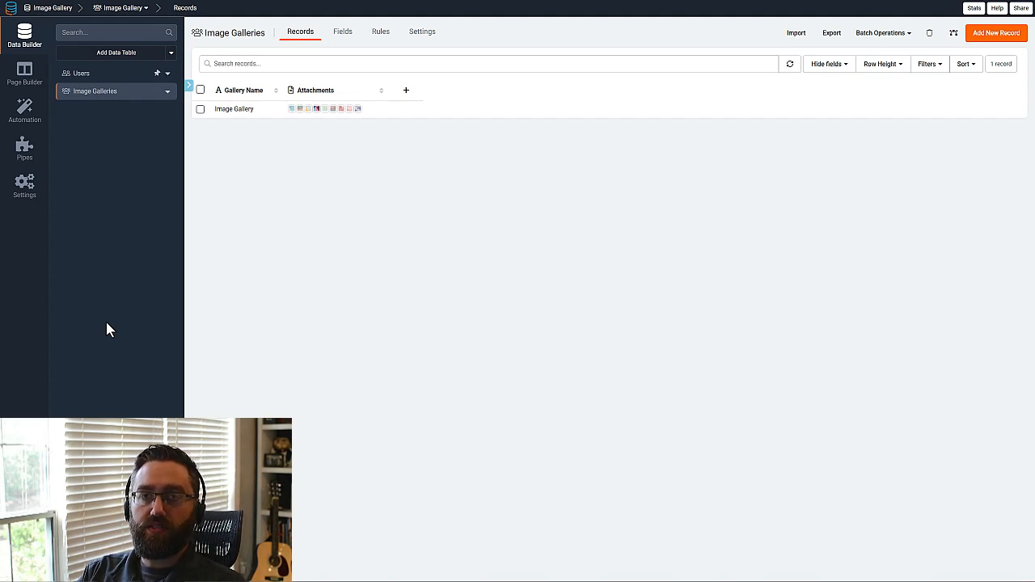
Review the field definitions of the Image Galleries table and return to its records.
{"action": "left_click", "coordinate": [346, 40]}
{"action": "mouse_move", "coordinate": [447, 69]}
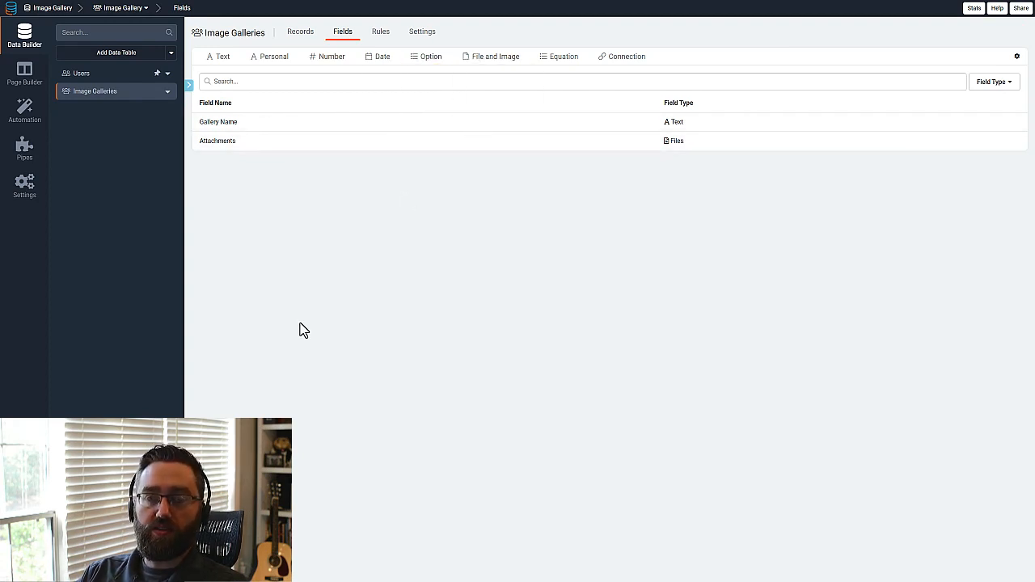
{"action": "left_click", "coordinate": [307, 32]}
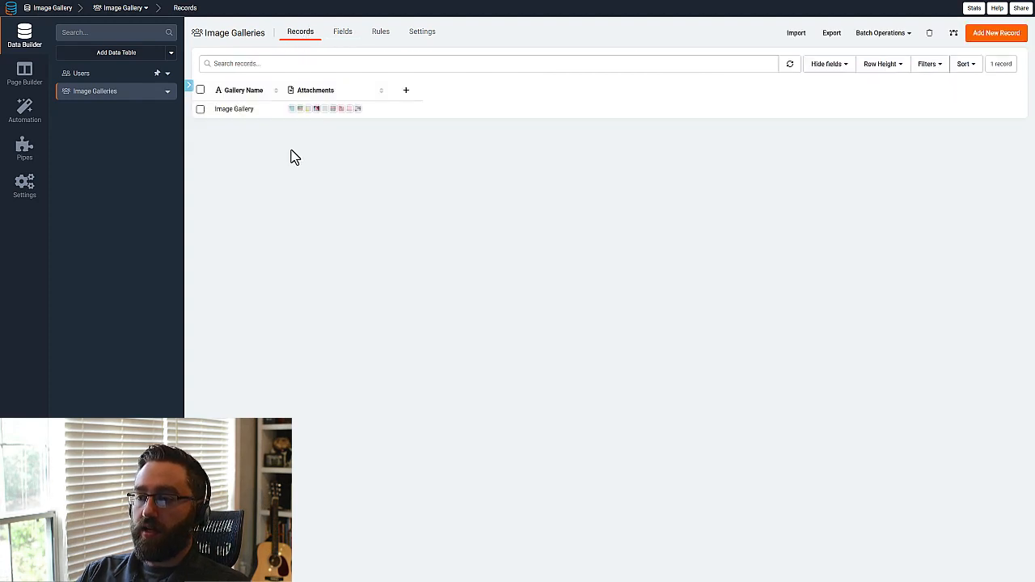
Preview the Sample Page from the page builder, look through the Grid Gallery images and close the preview.
{"action": "left_click", "coordinate": [26, 80]}
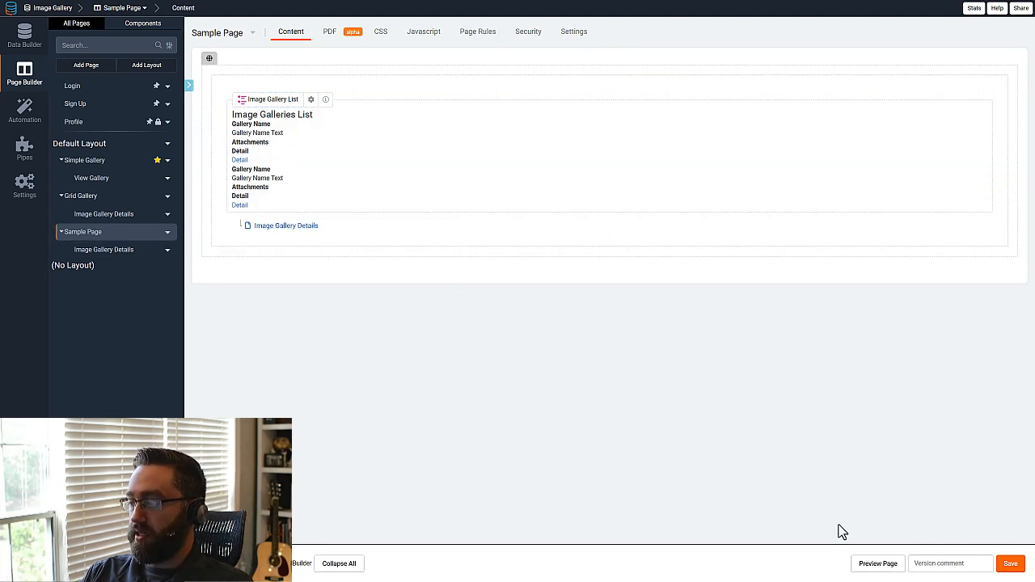
{"action": "left_click", "coordinate": [869, 566]}
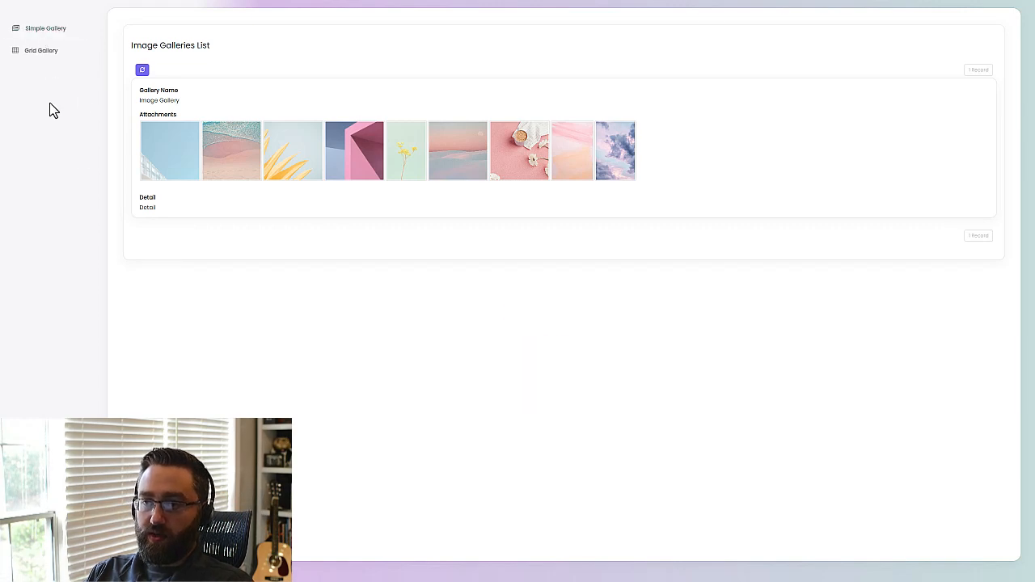
{"action": "left_click", "coordinate": [44, 53]}
{"action": "left_click", "coordinate": [166, 237]}
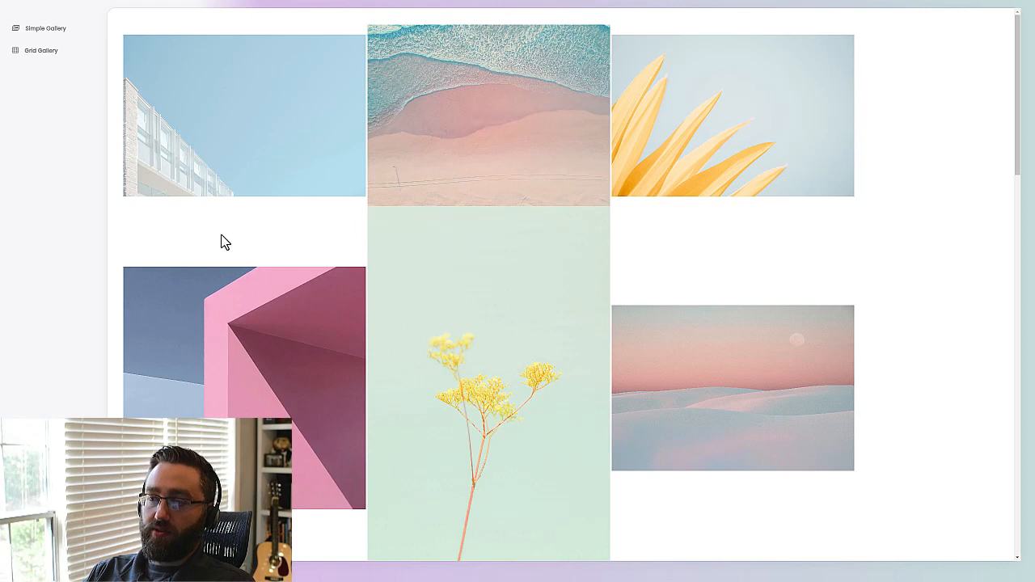
{"action": "scroll", "coordinate": [238, 238], "scroll_direction": "down", "scroll_amount": 1}
{"action": "scroll", "coordinate": [267, 258], "scroll_direction": "up", "scroll_amount": 1}
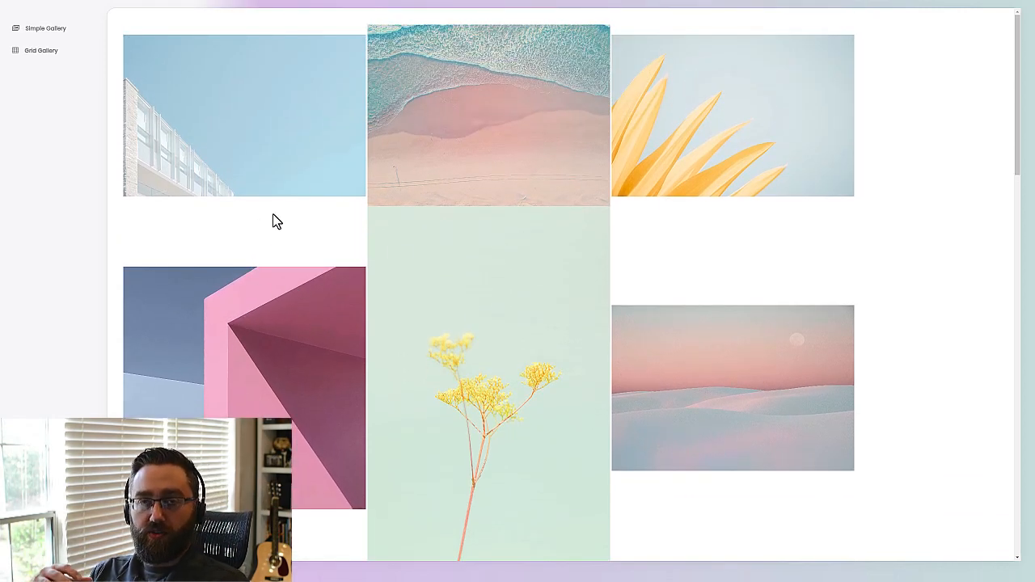
{"action": "key", "text": "ctrl+w"}
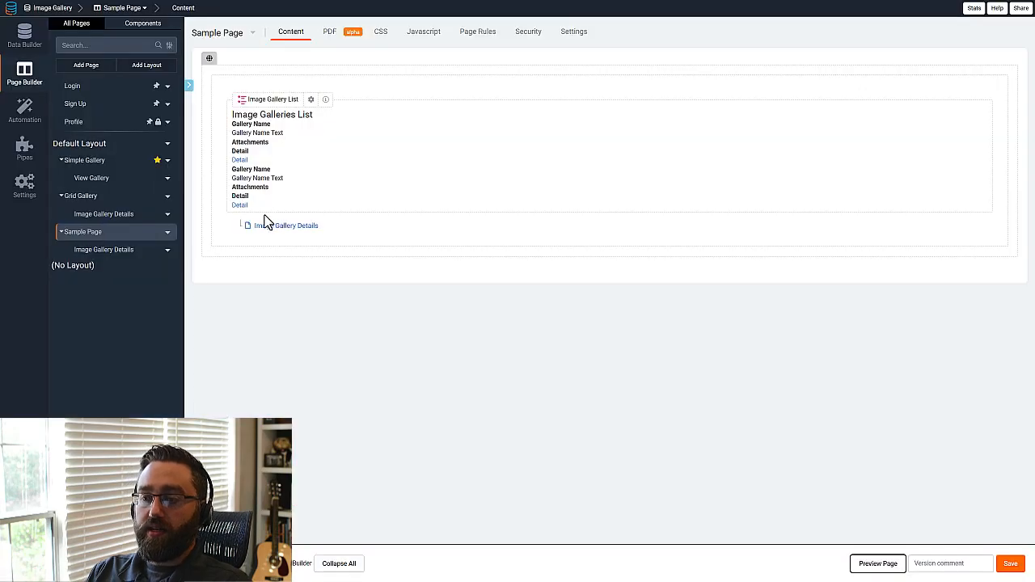
Examine the template and CSS of the custom detail component on the View Gallery page under Simple Gallery.
{"action": "left_click", "coordinate": [92, 178]}
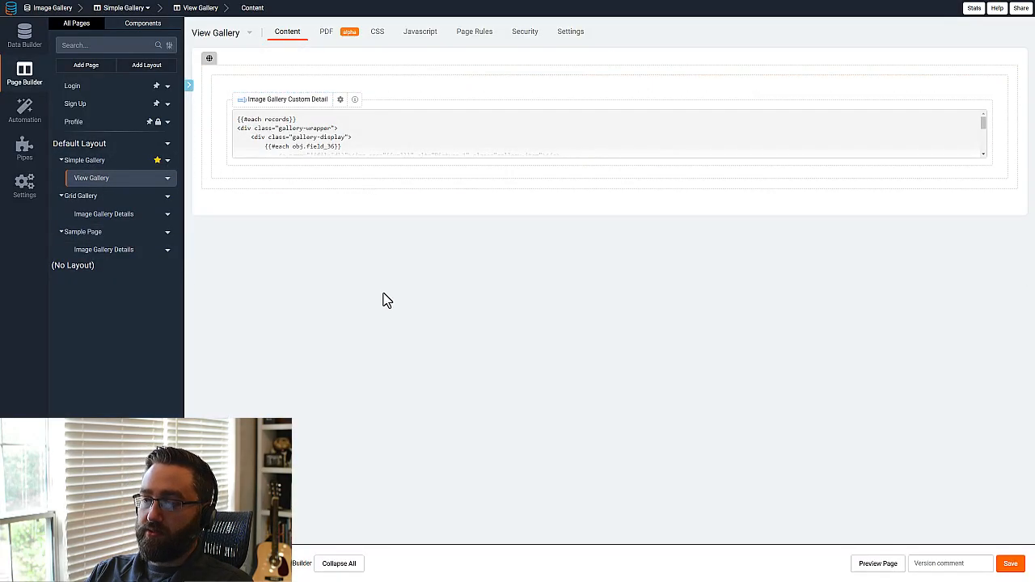
{"action": "left_click", "coordinate": [309, 163]}
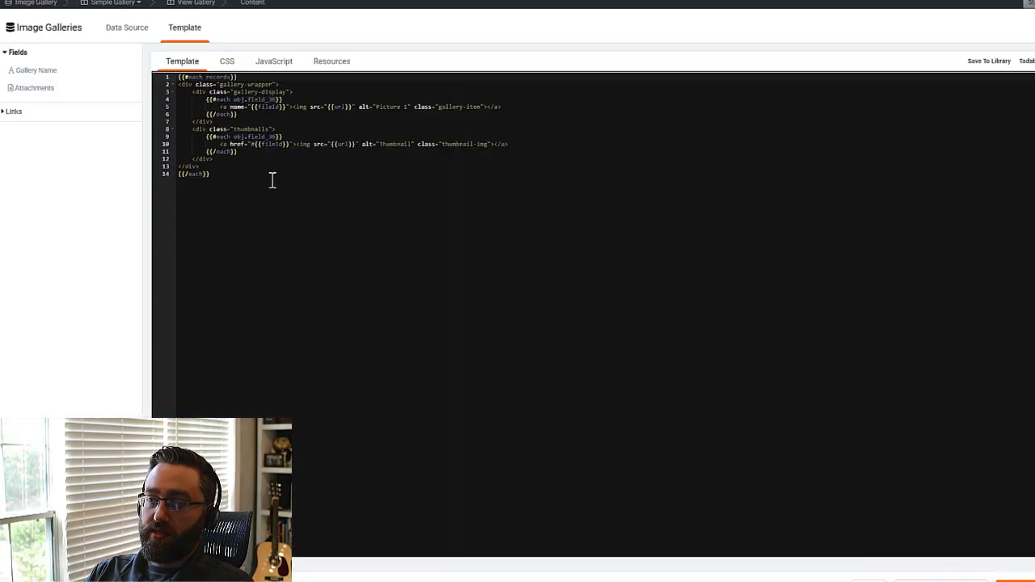
{"action": "left_click_drag", "start_coordinate": [231, 175], "coordinate": [176, 79]}
{"action": "left_click", "coordinate": [317, 404]}
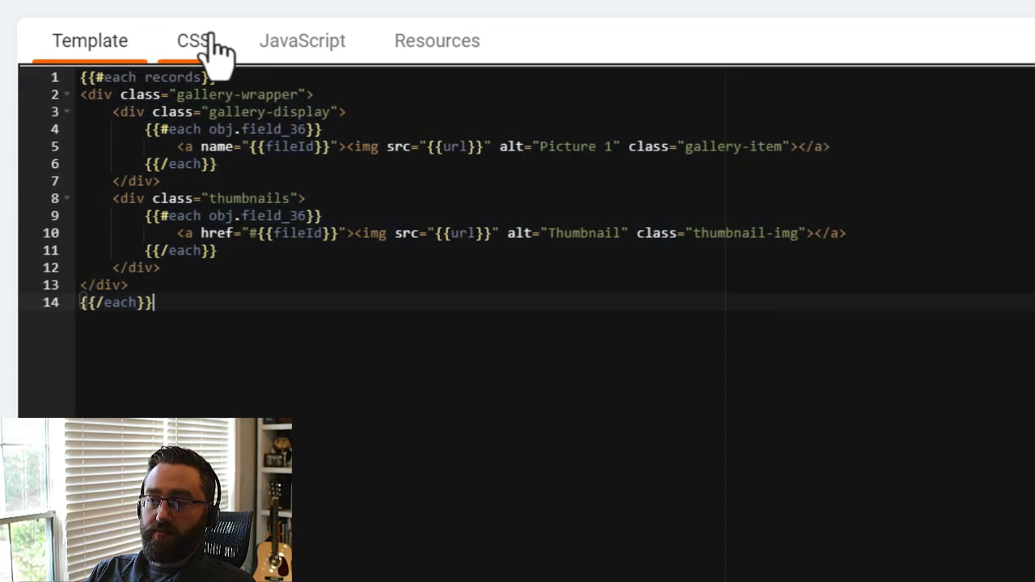
{"action": "left_click", "coordinate": [196, 39]}
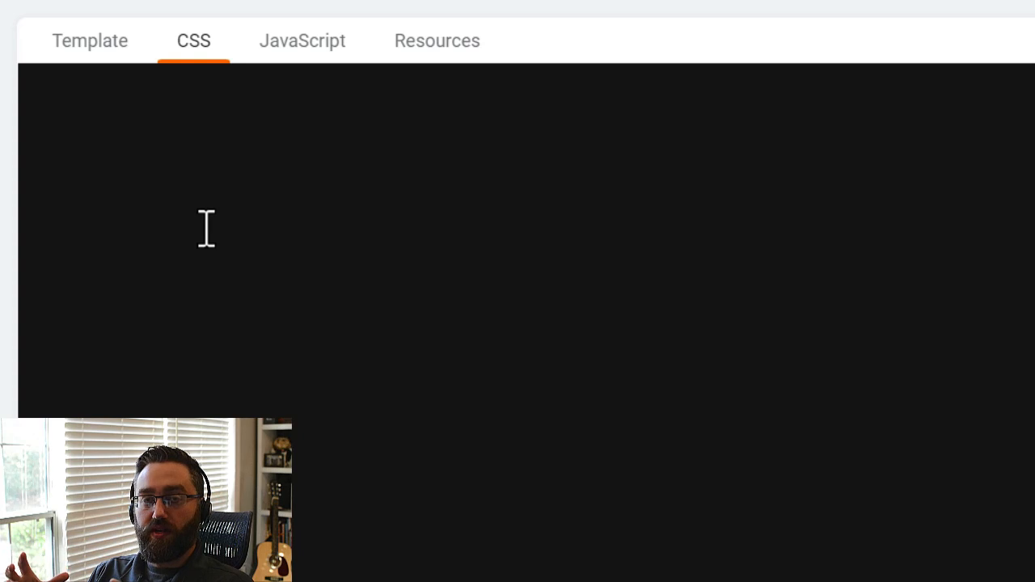
{"action": "left_click", "coordinate": [112, 47]}
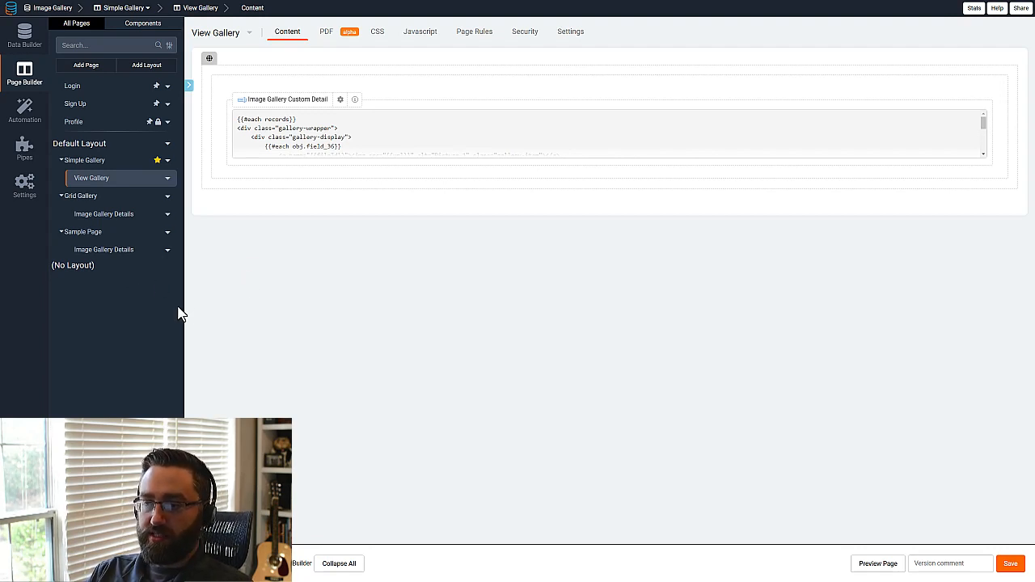
Preview the Image Gallery Details page under Sample Page by opening the gallery record's detail view, and close the preview.
{"action": "left_click", "coordinate": [117, 256]}
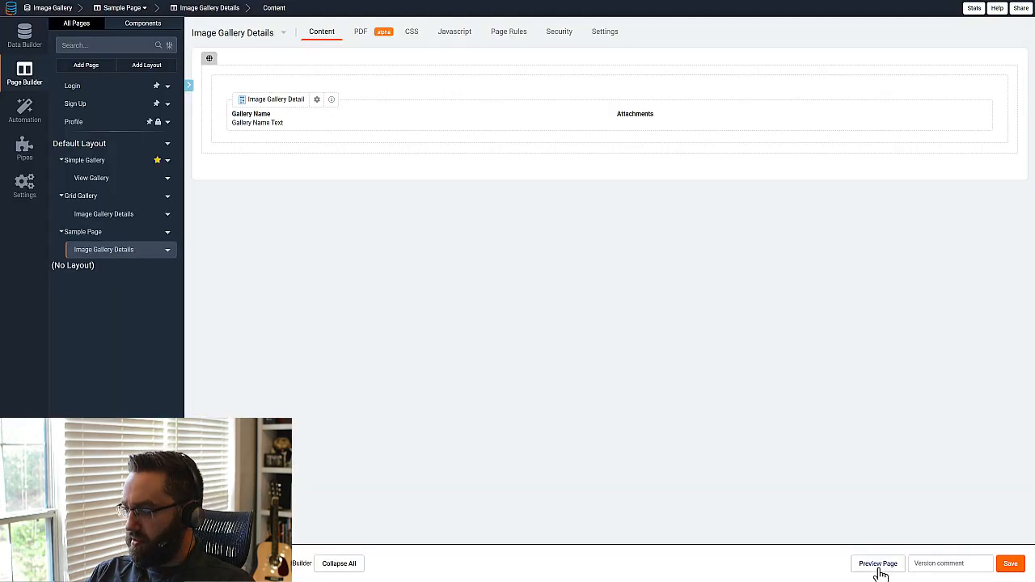
{"action": "left_click", "coordinate": [877, 564]}
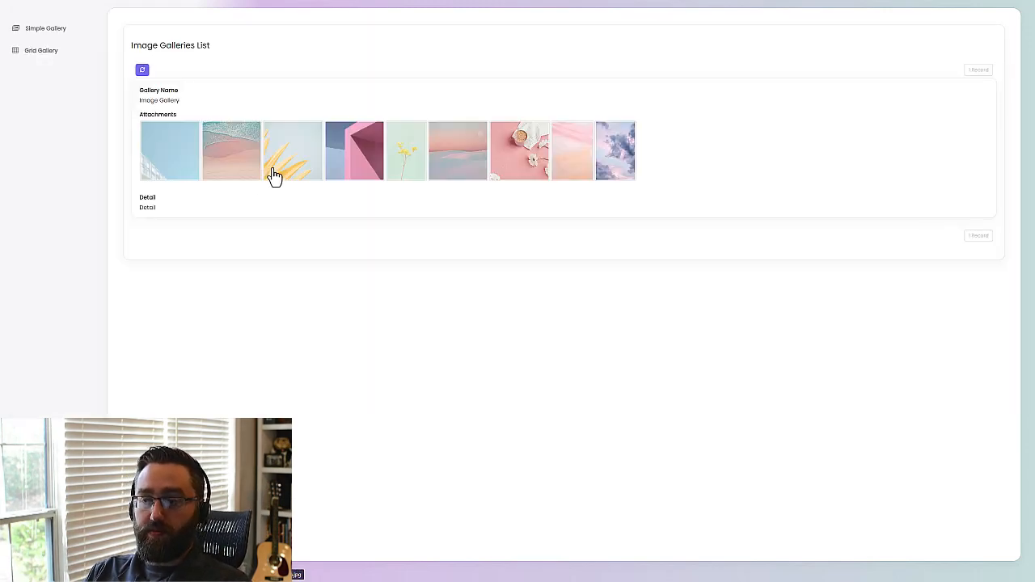
{"action": "left_click", "coordinate": [147, 208]}
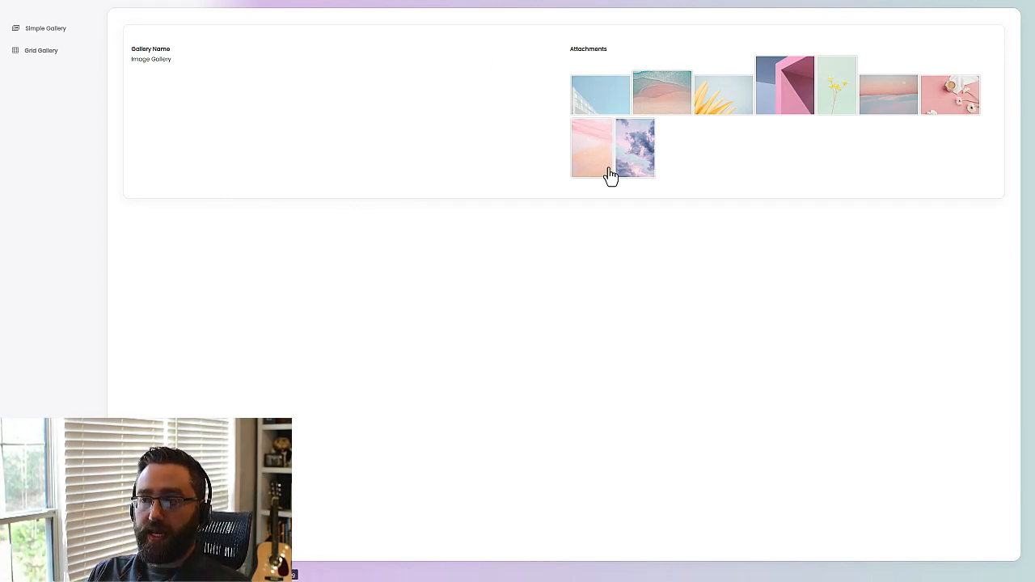
{"action": "key", "text": "ctrl+w"}
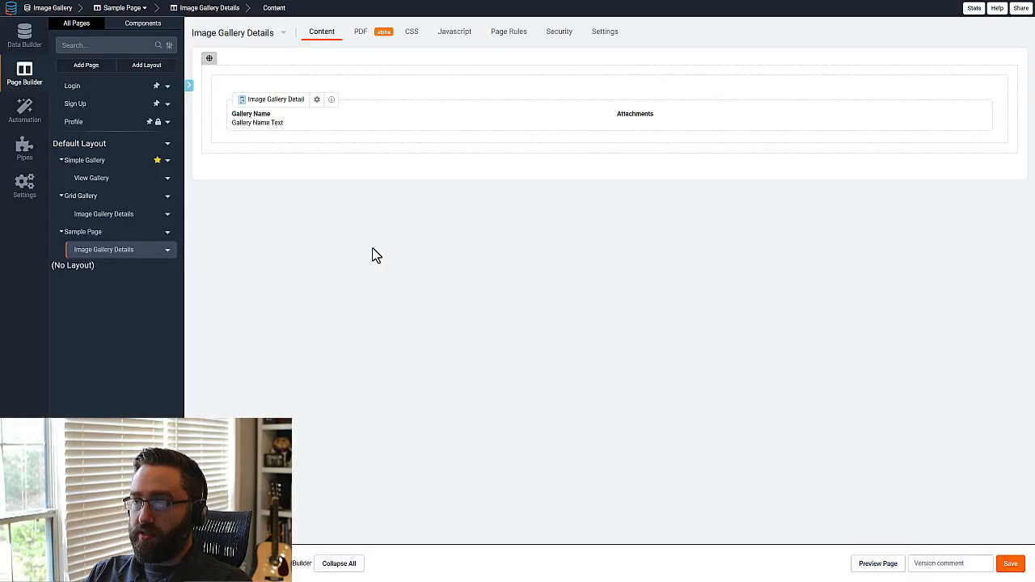
Delete the existing Image Gallery Detail component from the Image Gallery Details page.
{"action": "left_click", "coordinate": [324, 133]}
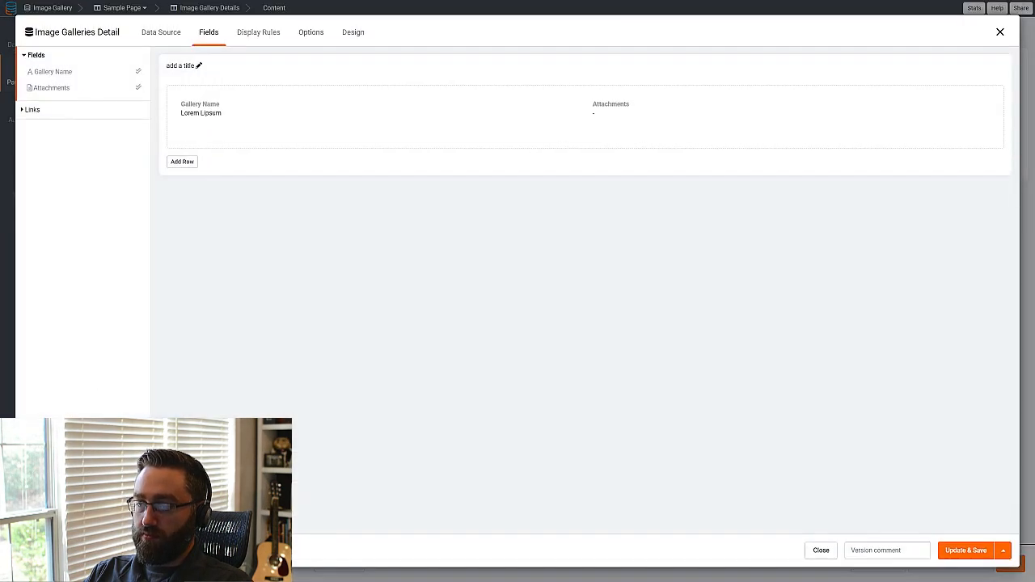
{"action": "key", "text": "Escape"}
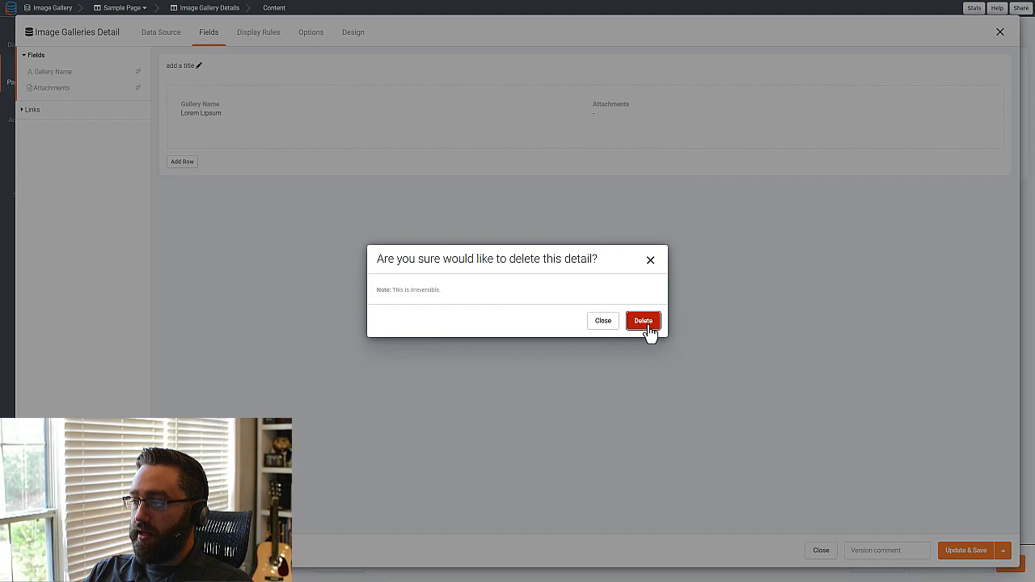
{"action": "left_click", "coordinate": [644, 315]}
Add a Custom component to the empty page area with the Details data view type and the Image Galleries table.
{"action": "left_click", "coordinate": [399, 110]}
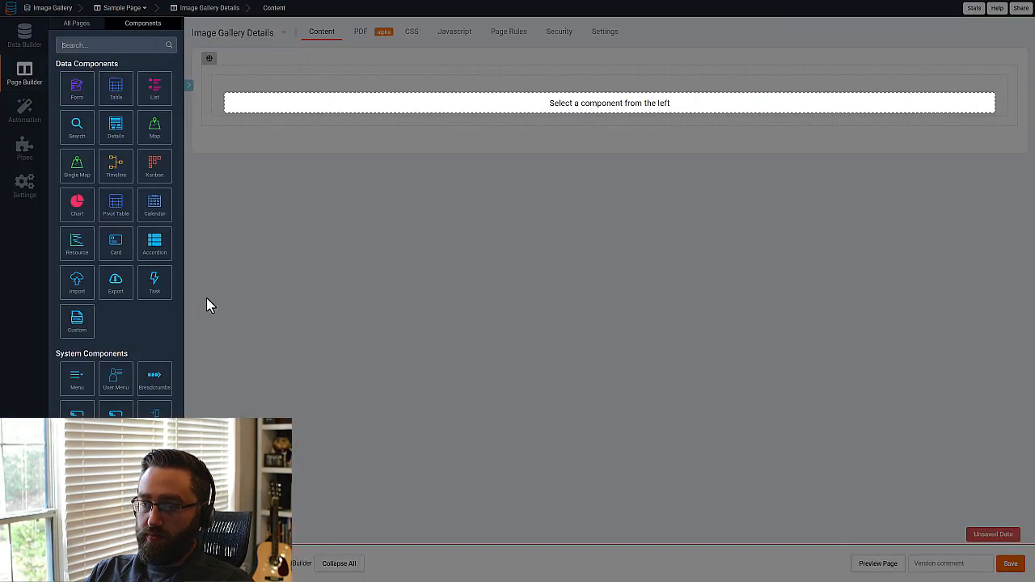
{"action": "left_click", "coordinate": [81, 319]}
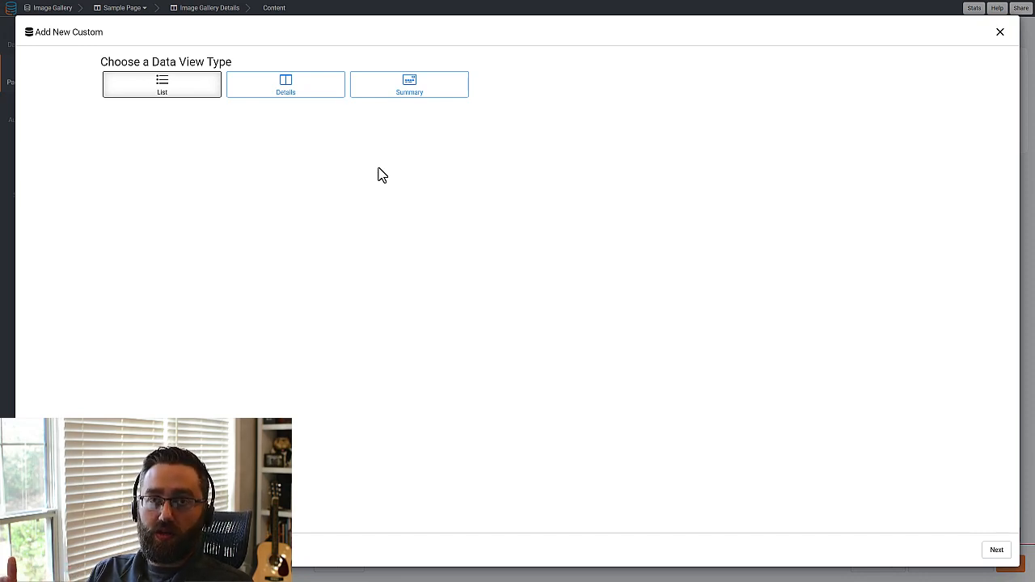
{"action": "left_click", "coordinate": [283, 97]}
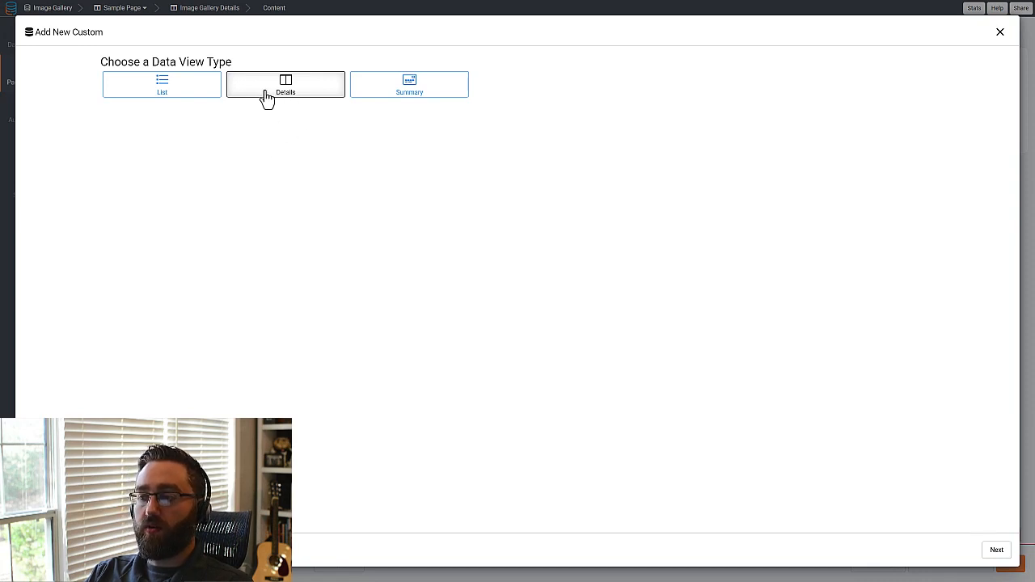
{"action": "left_click", "coordinate": [995, 551]}
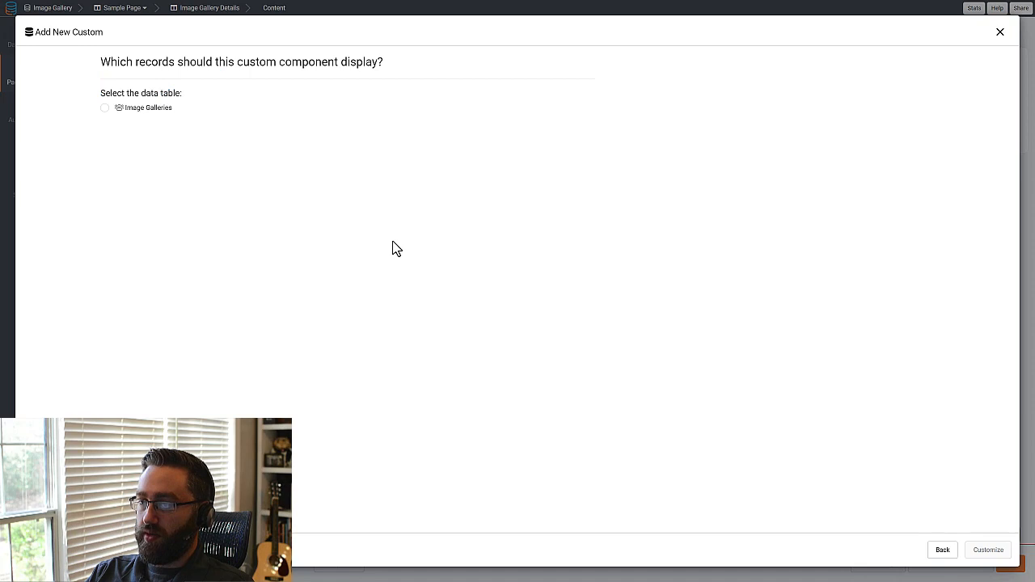
{"action": "left_click", "coordinate": [126, 114]}
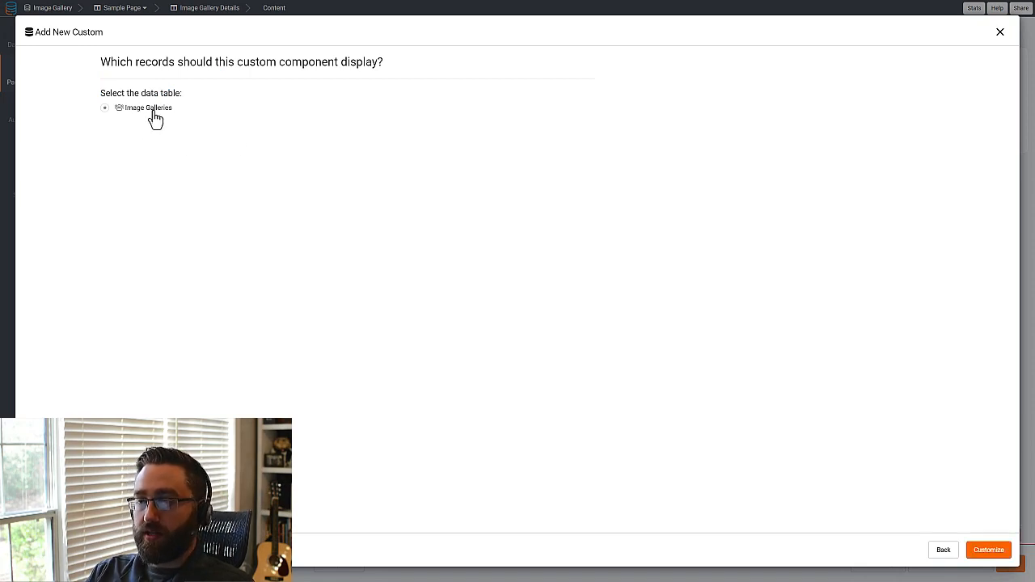
{"action": "left_click", "coordinate": [988, 550]}
Examine the default template code: the placeholder comment and the opening and closing each tags around it.
{"action": "left_click_drag", "start_coordinate": [510, 132], "coordinate": [56, 132]}
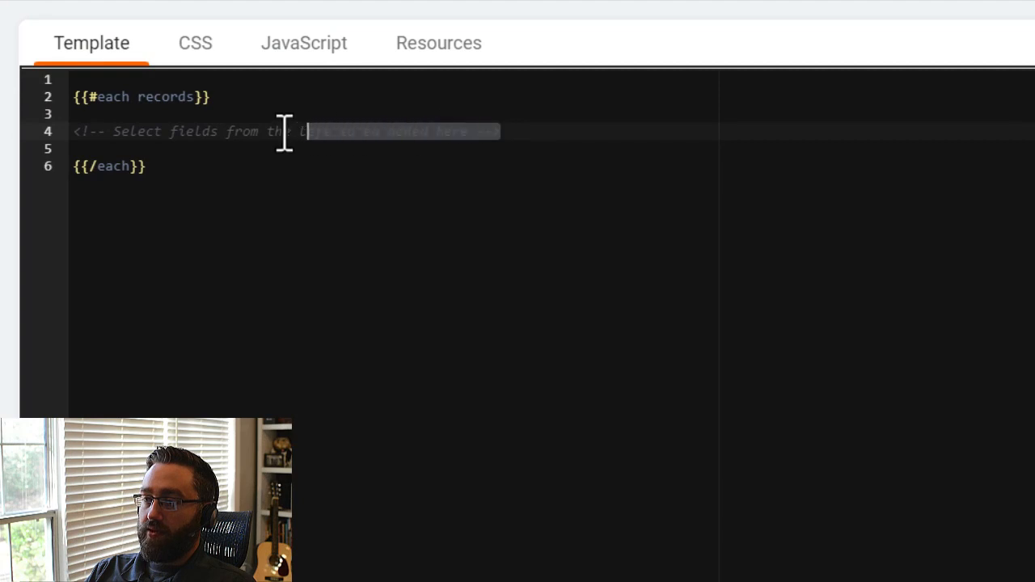
{"action": "left_click", "coordinate": [286, 224]}
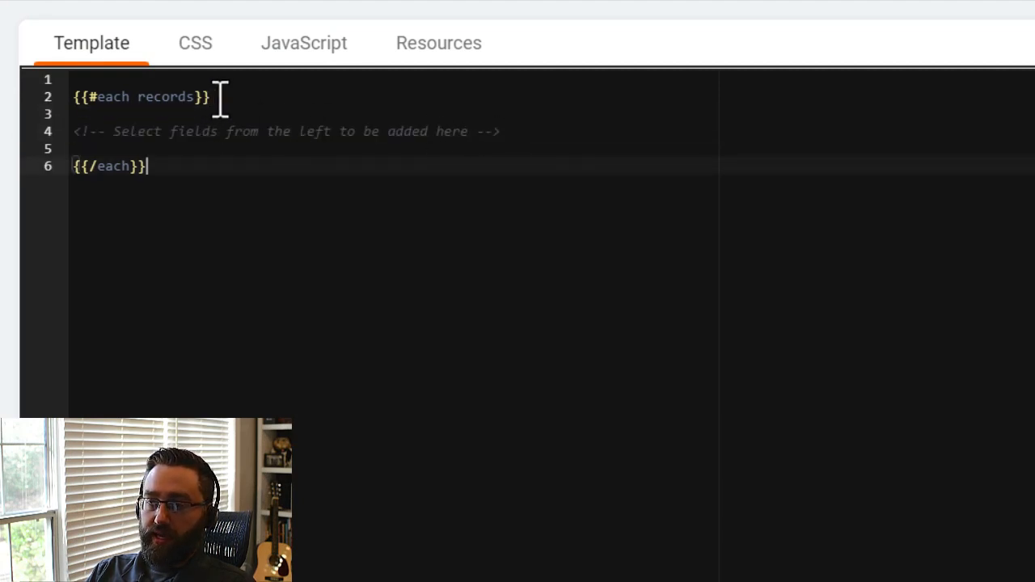
{"action": "left_click_drag", "start_coordinate": [221, 97], "coordinate": [64, 97]}
{"action": "left_click_drag", "start_coordinate": [147, 167], "coordinate": [75, 172]}
{"action": "left_click", "coordinate": [224, 251]}
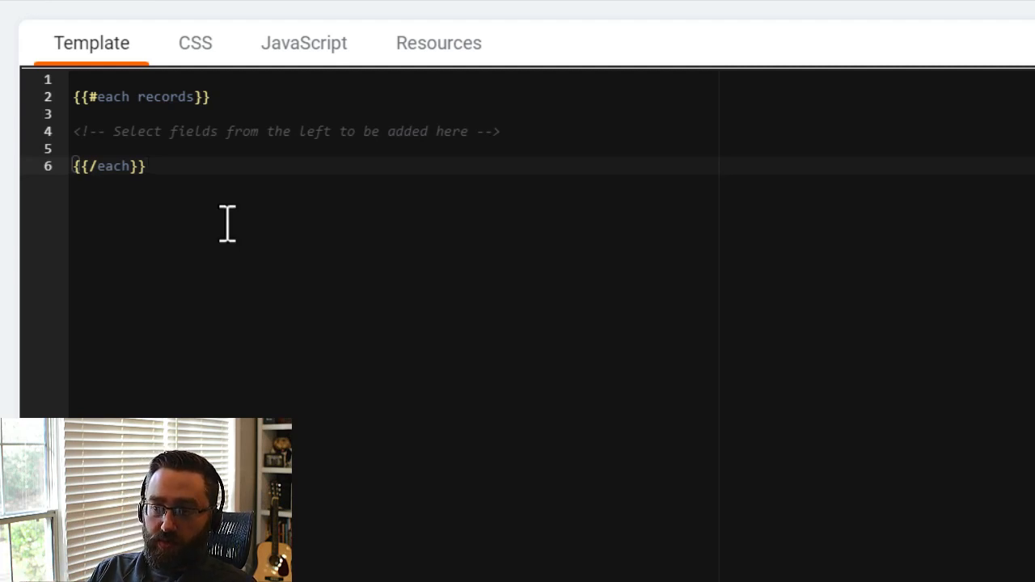
{"action": "left_click_drag", "start_coordinate": [243, 84], "coordinate": [97, 109]}
{"action": "left_click", "coordinate": [232, 99]}
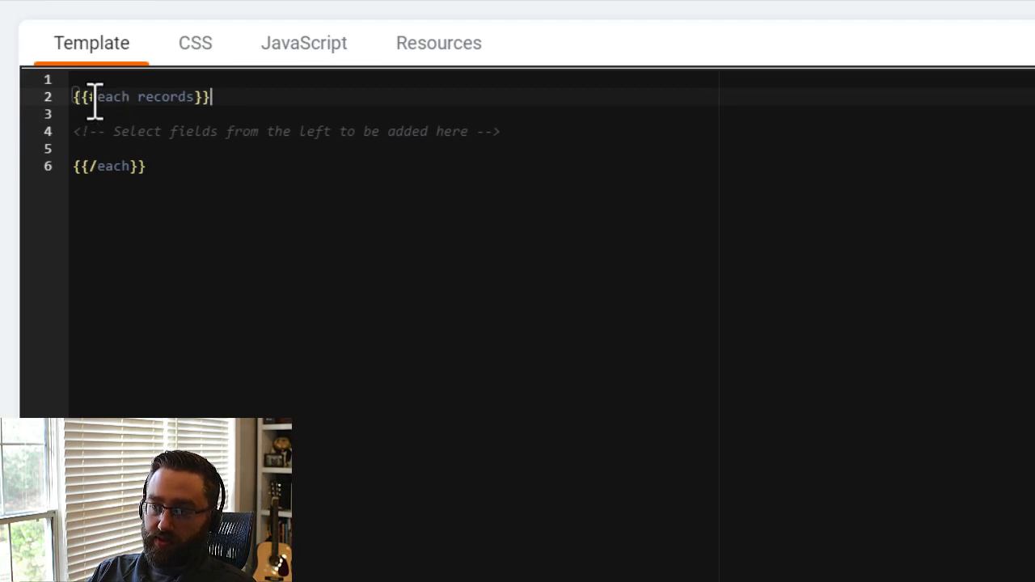
{"action": "left_click", "coordinate": [79, 97]}
{"action": "left_click_drag", "start_coordinate": [98, 98], "coordinate": [93, 104]}
{"action": "left_click", "coordinate": [108, 97]}
{"action": "left_click", "coordinate": [200, 97]}
Remove the word records from the opening each tag and enter it again.
{"action": "double_click", "coordinate": [161, 97]}
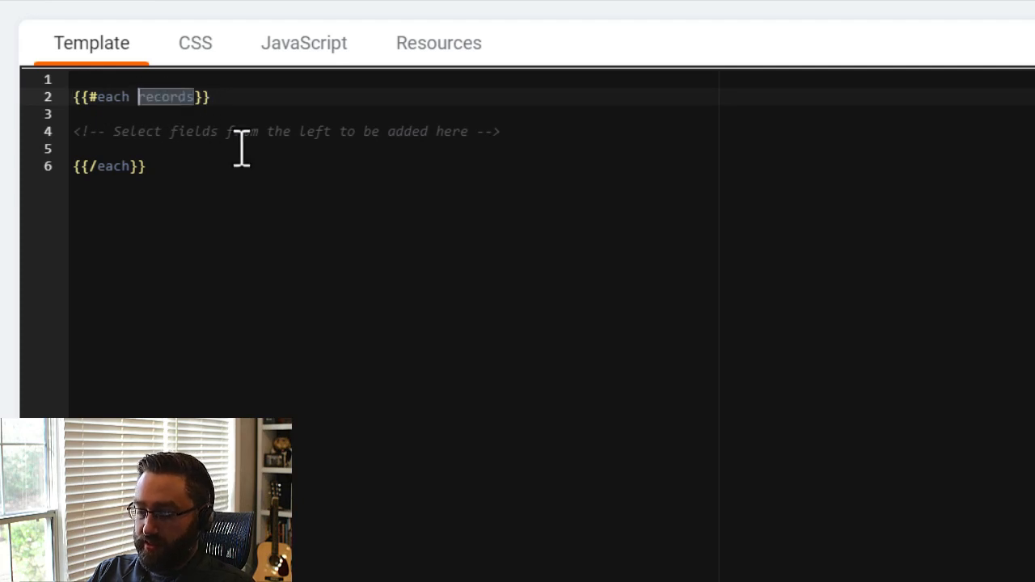
{"action": "key", "text": "BackSpace"}
{"action": "key", "text": "BackSpace"}
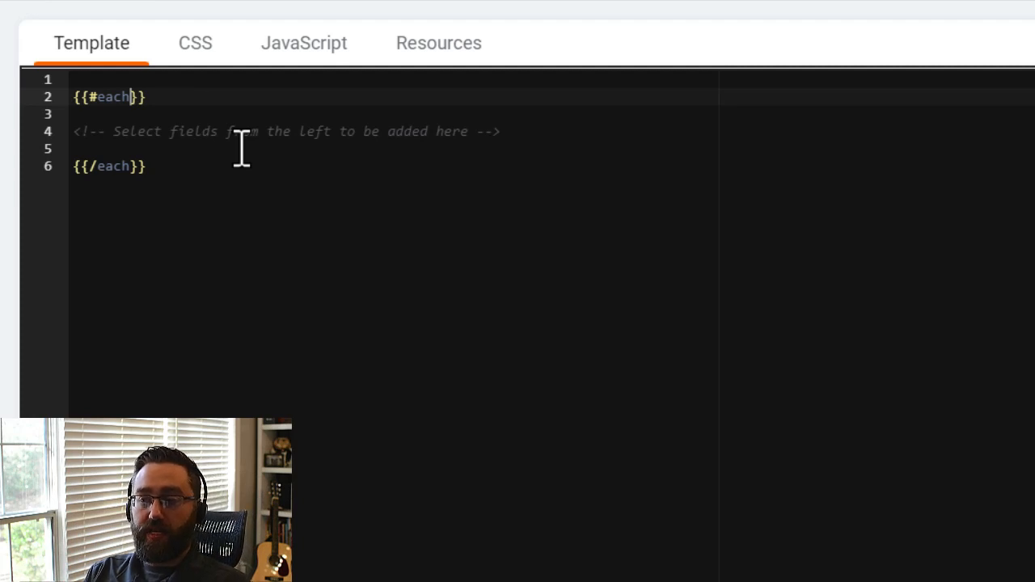
{"action": "left_click_drag", "start_coordinate": [503, 134], "coordinate": [64, 131]}
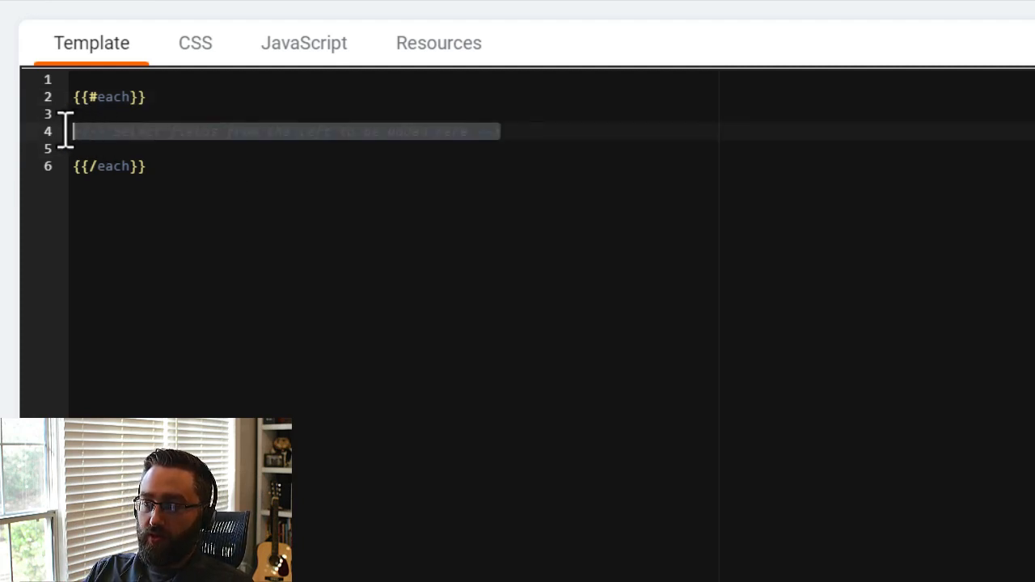
{"action": "left_click", "coordinate": [133, 96]}
{"action": "type", "text": "records"}
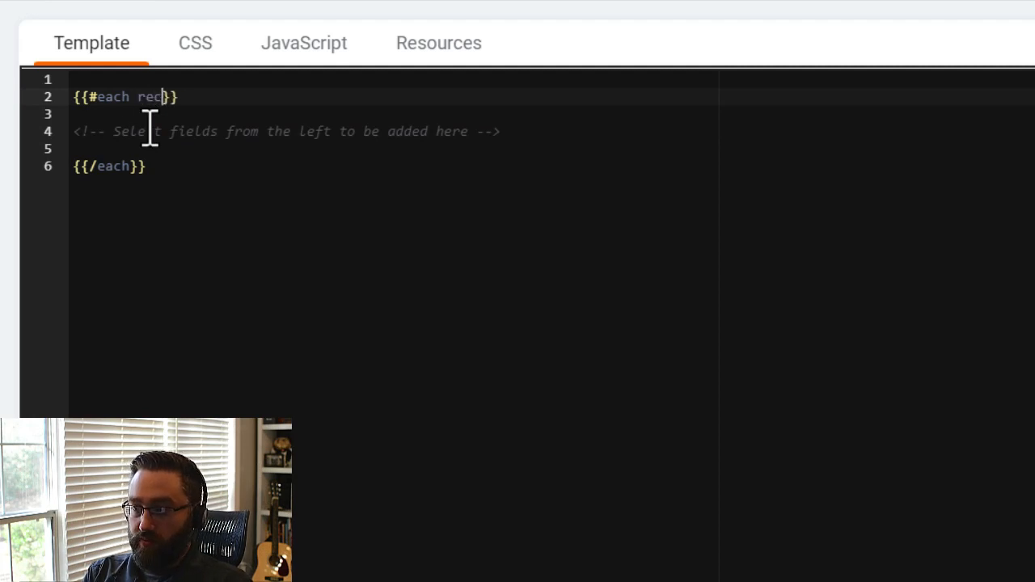
Replace the placeholder comment in the each block with the copied gallery-wrapper HTML containing full-size and thumbnails divs.
{"action": "left_click", "coordinate": [291, 250]}
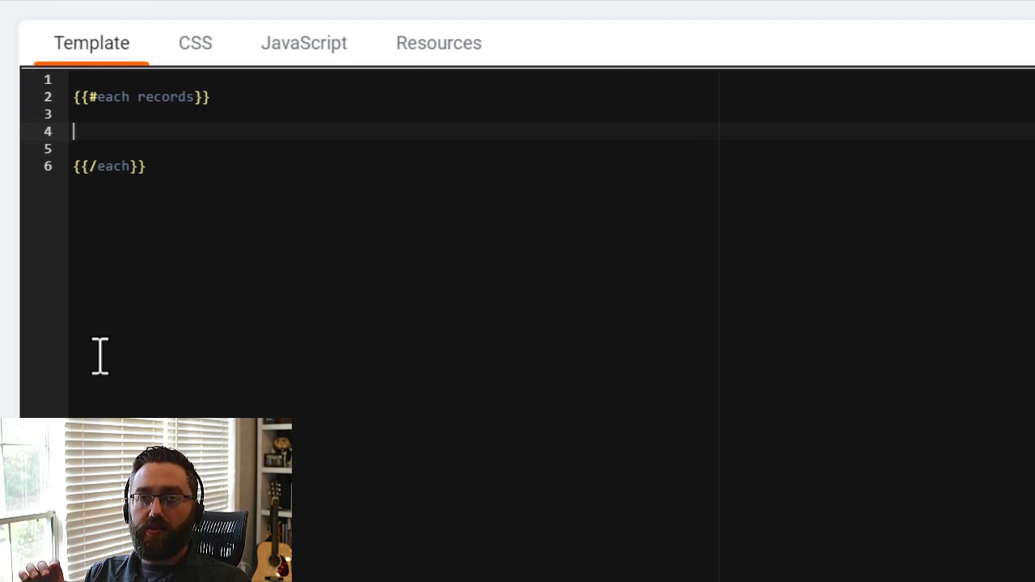
{"action": "type", "text": "<div class=\"gallery-wrapper\">     <div class=\"full-size\">         <a name=\"p1\"><img src=\"https://picsum.photos/id/100/400\" alt=\"Picture 1\" class=\"gallery-item\"></a>         <a name=\"p2\"><img src=\"https://picsum.photos/id/101/400\" alt=\"Picture 2\" class=\"gallery-item\"></a>         <a name=\"p3\"><img src=\"https://picsum.photos/id/106/400\" alt=\"Picture 3\" class=\"gallery-item\"></a>     </div>     <div class=\"thumbnails\">         <a href=\"#p1\"><img src=\"https://picsum.photos/id/100/100\" alt=\"Picture 1 Thumbnail\" class=\"thumbnail-1\"></a>         <a href=\"#p2\"><img src=\"https://picsum.photos/id/101/100\" alt=\"Picture 2 Thumbnail\" class=\"thumbnail-2\"></a>         <a href=\"#p3\"><img src=\"https://picsum.photos/id/106/100\" alt=\"Picture 3 Thumbnail\" class=\"thumbnail-3\"></a>     </div> </div>"}
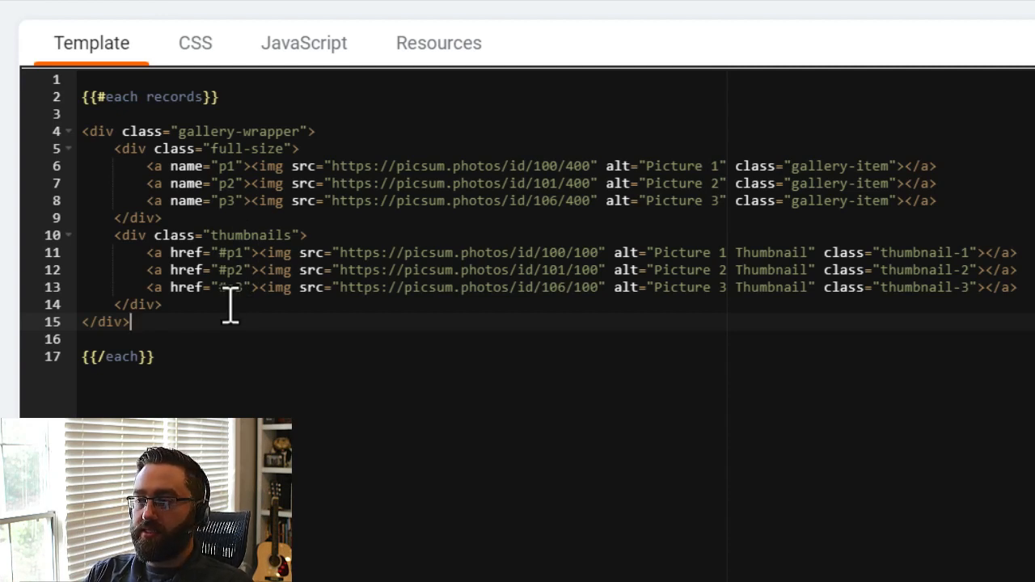
Insert blank lines before the full-size div, between it and the thumbnails div, and after the thumbnails div.
{"action": "left_click", "coordinate": [117, 153]}
{"action": "key", "text": "Return"}
{"action": "left_click", "coordinate": [115, 252]}
{"action": "key", "text": "Return"}
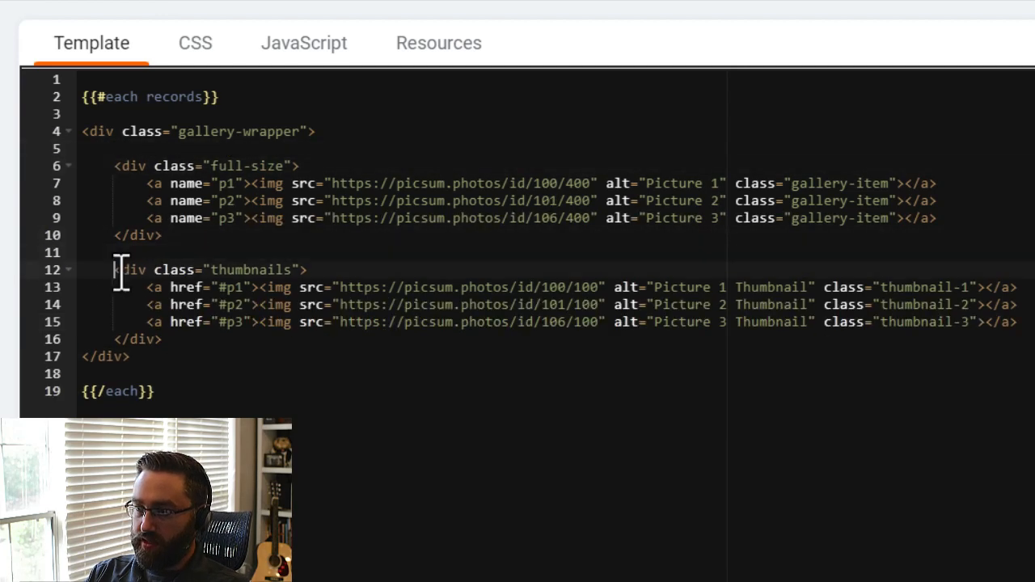
{"action": "key", "text": "Return"}
{"action": "left_click", "coordinate": [174, 357]}
{"action": "key", "text": "Return"}
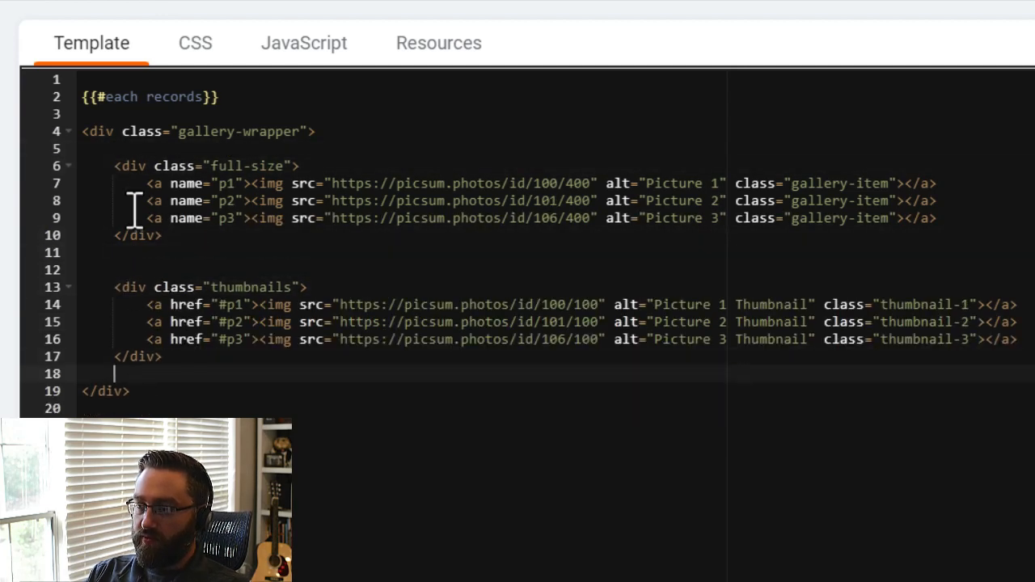
Examine the gallery-wrapper div and the full-size and thumbnails blocks nested inside it.
{"action": "left_click_drag", "start_coordinate": [82, 131], "coordinate": [323, 135]}
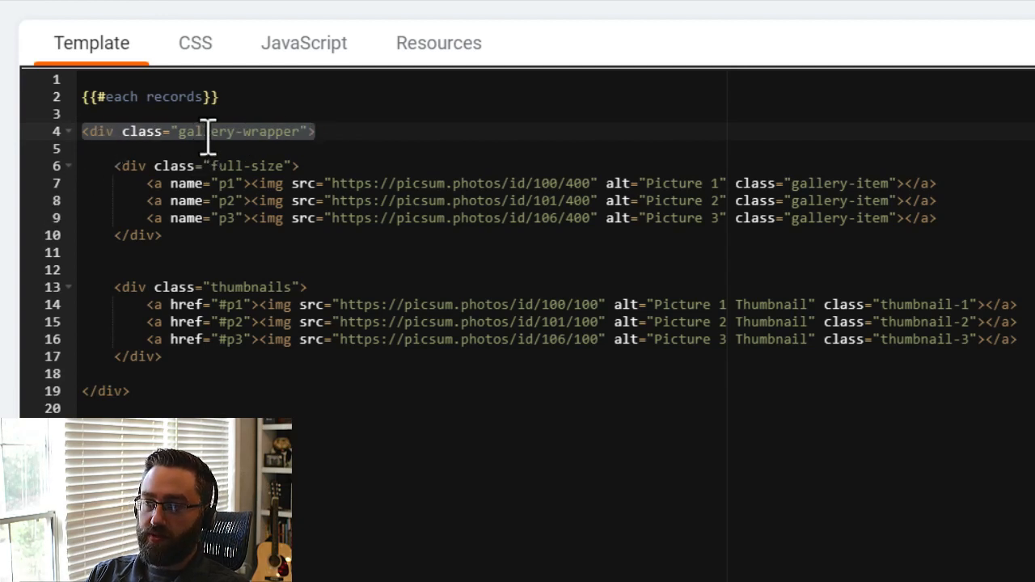
{"action": "left_click", "coordinate": [338, 133]}
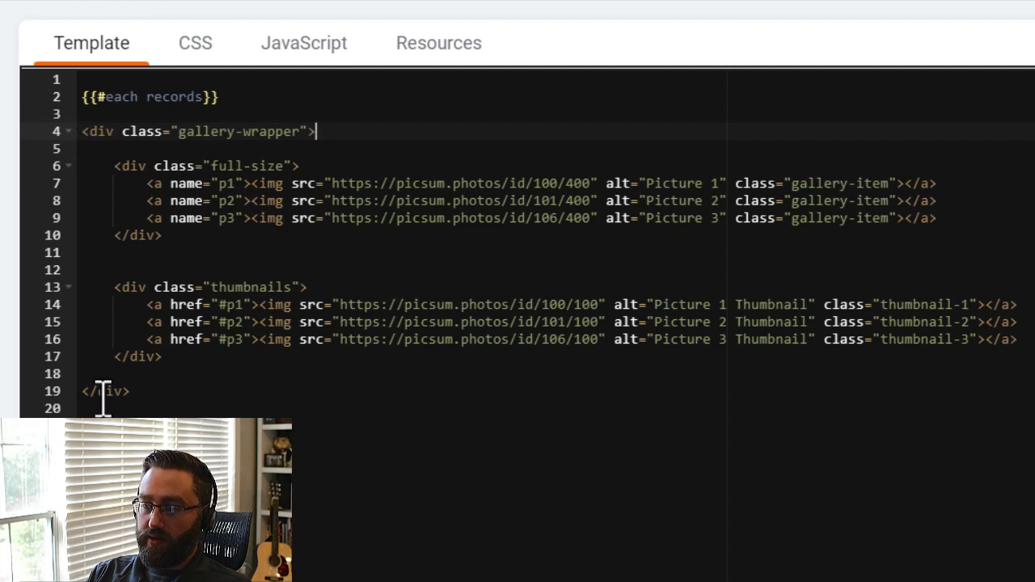
{"action": "left_click_drag", "start_coordinate": [118, 166], "coordinate": [302, 372]}
{"action": "left_click", "coordinate": [336, 134]}
{"action": "left_click_drag", "start_coordinate": [275, 134], "coordinate": [84, 139]}
{"action": "left_click", "coordinate": [366, 119]}
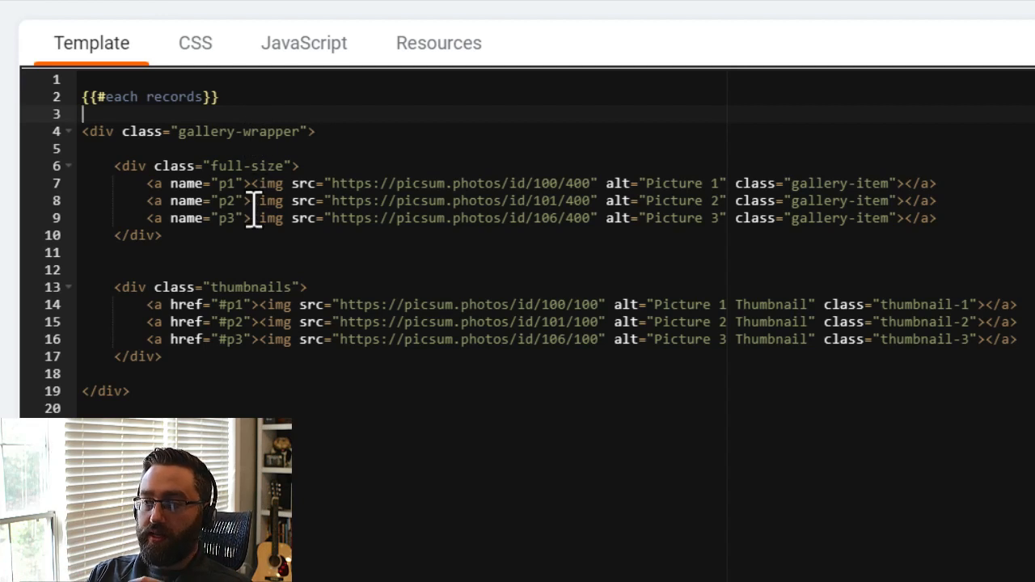
{"action": "left_click", "coordinate": [194, 239]}
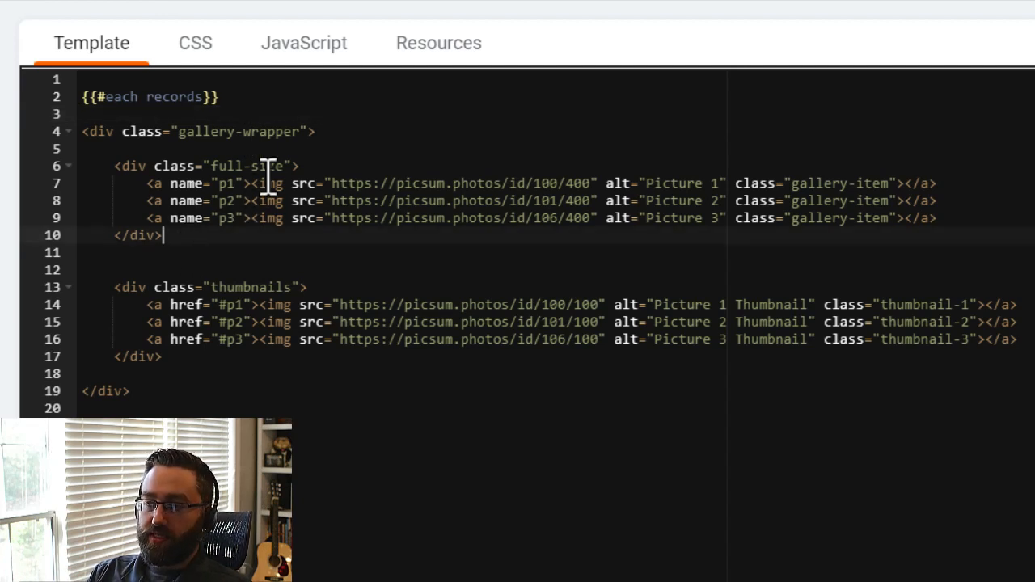
Examine the hard-coded image links in the full-size and thumbnails divs, including their anchor names and image sources.
{"action": "left_click_drag", "start_coordinate": [263, 184], "coordinate": [346, 188]}
{"action": "left_click_drag", "start_coordinate": [262, 204], "coordinate": [348, 206]}
{"action": "left_click_drag", "start_coordinate": [284, 223], "coordinate": [357, 225]}
{"action": "left_click_drag", "start_coordinate": [277, 308], "coordinate": [333, 330]}
{"action": "left_click", "coordinate": [327, 343]}
{"action": "key", "text": "ctrl+z"}
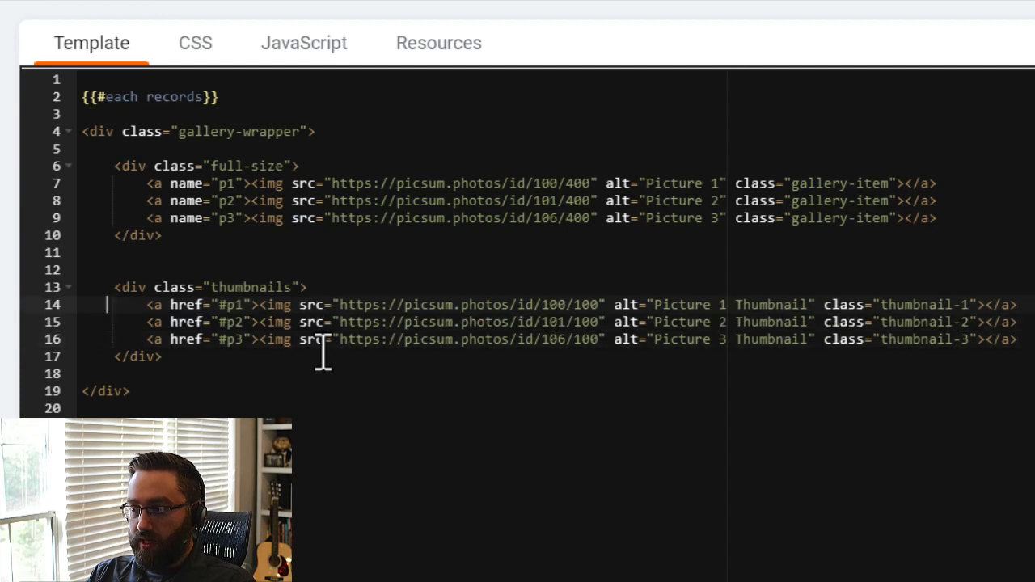
{"action": "left_click", "coordinate": [400, 414]}
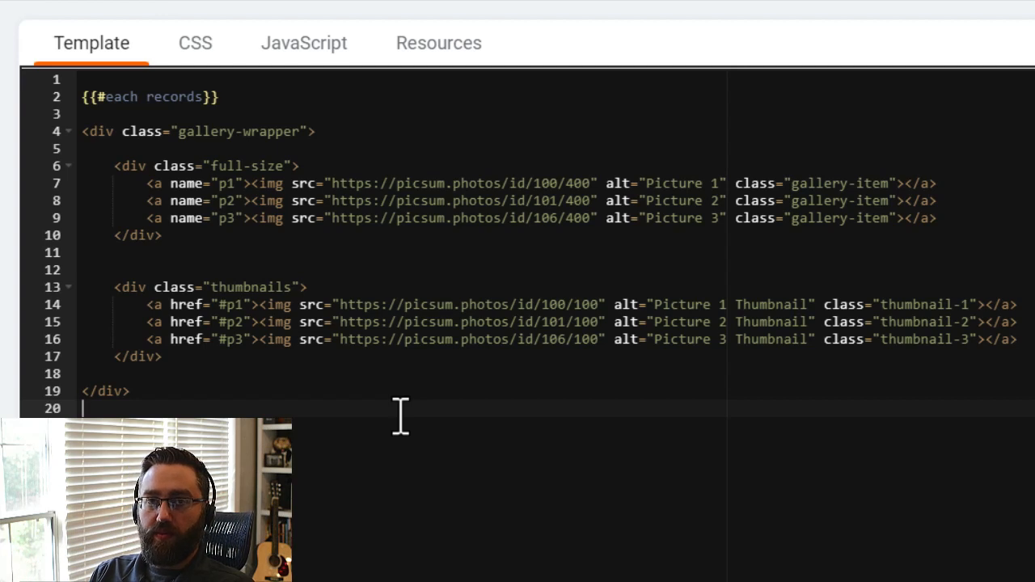
{"action": "left_click_drag", "start_coordinate": [147, 218], "coordinate": [178, 220]}
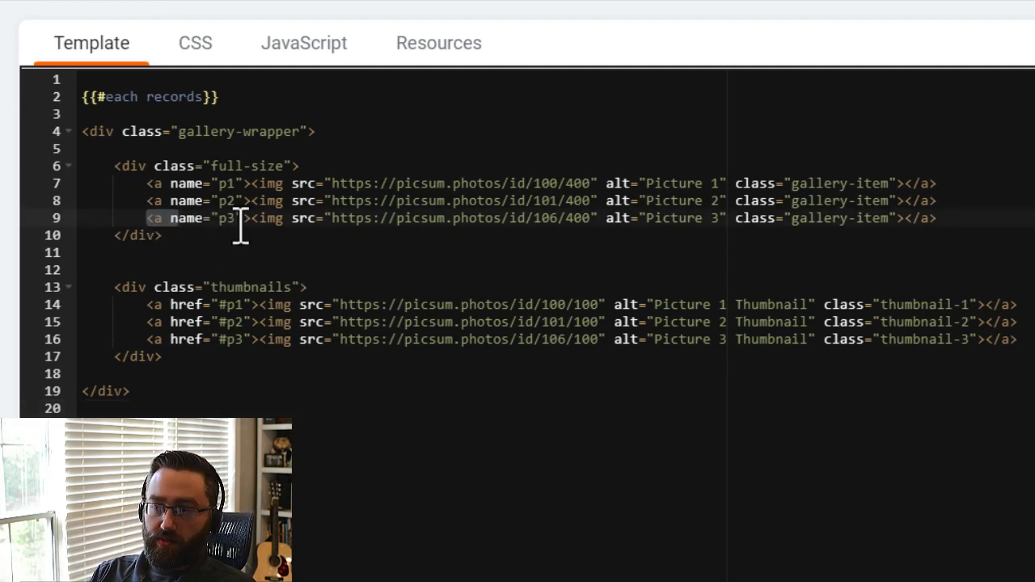
{"action": "left_click", "coordinate": [324, 169]}
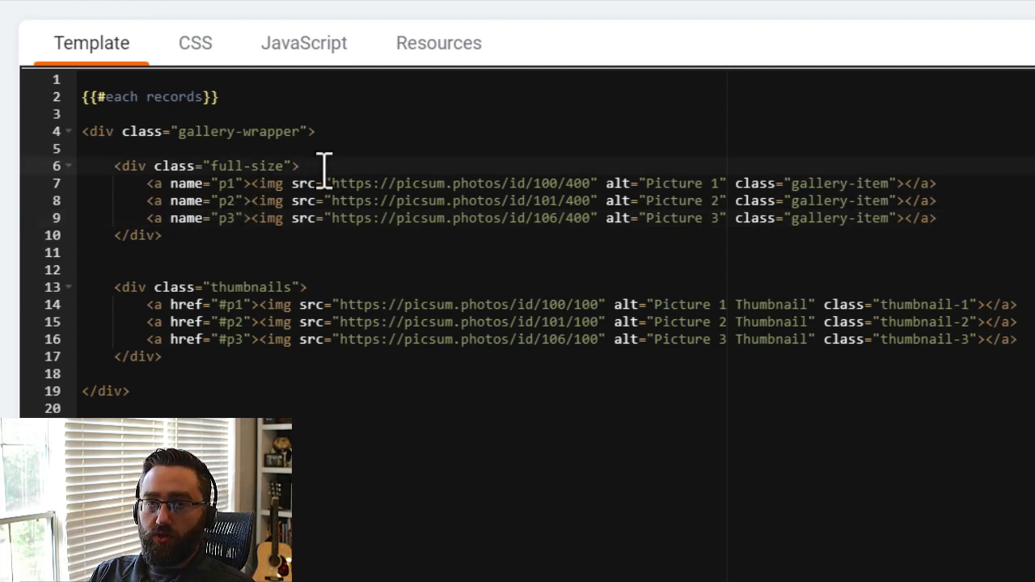
{"action": "left_click_drag", "start_coordinate": [151, 183], "coordinate": [938, 186]}
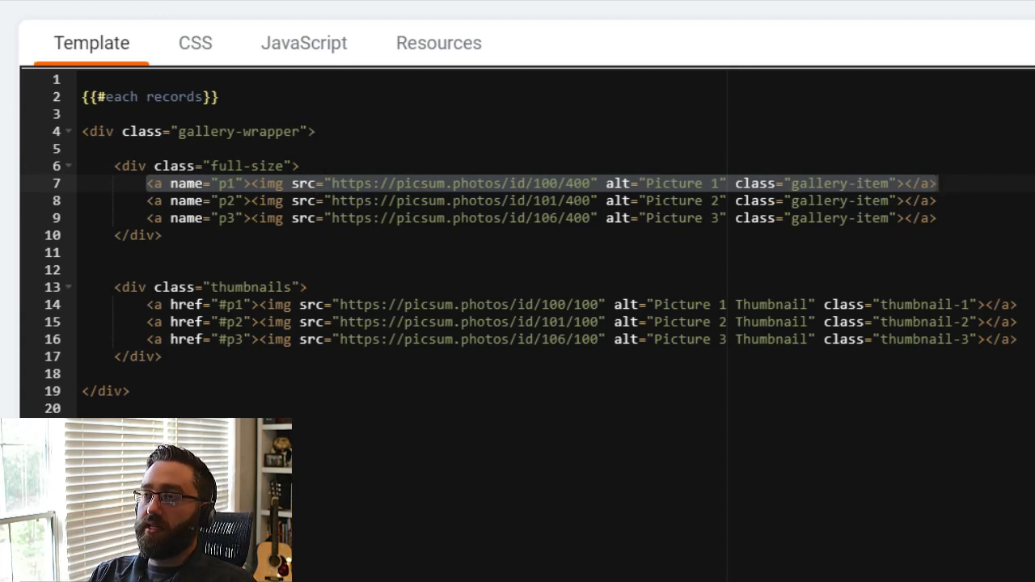
Paste the copied dynamic gallery template, with nested each obj.field_36 loops, after a blank line below the closing each tag.
{"action": "left_click", "coordinate": [314, 536]}
{"action": "key", "text": "Return"}
{"action": "key", "text": "Return"}
{"action": "key", "text": "ctrl+v"}
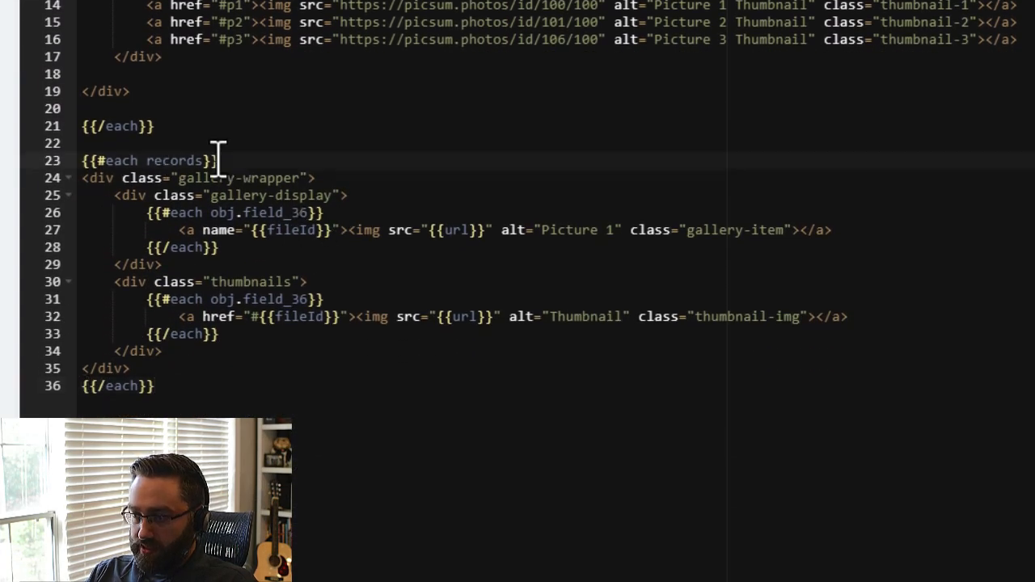
Examine the dynamic template's outer each records tags and its gallery-wrapper and gallery-display divs.
{"action": "left_click_drag", "start_coordinate": [217, 160], "coordinate": [71, 160]}
{"action": "left_click_drag", "start_coordinate": [166, 386], "coordinate": [85, 385]}
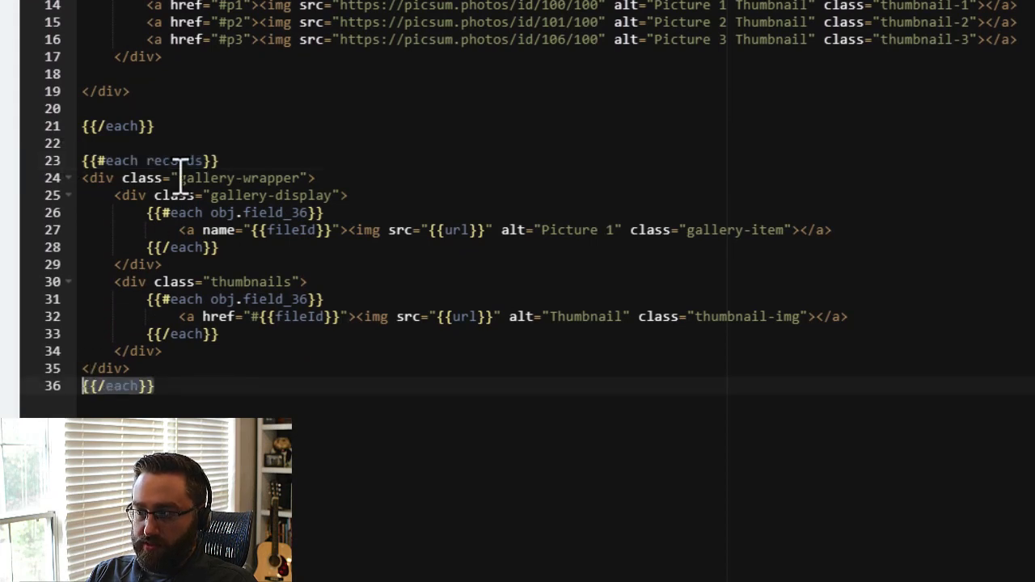
{"action": "left_click_drag", "start_coordinate": [89, 178], "coordinate": [316, 178]}
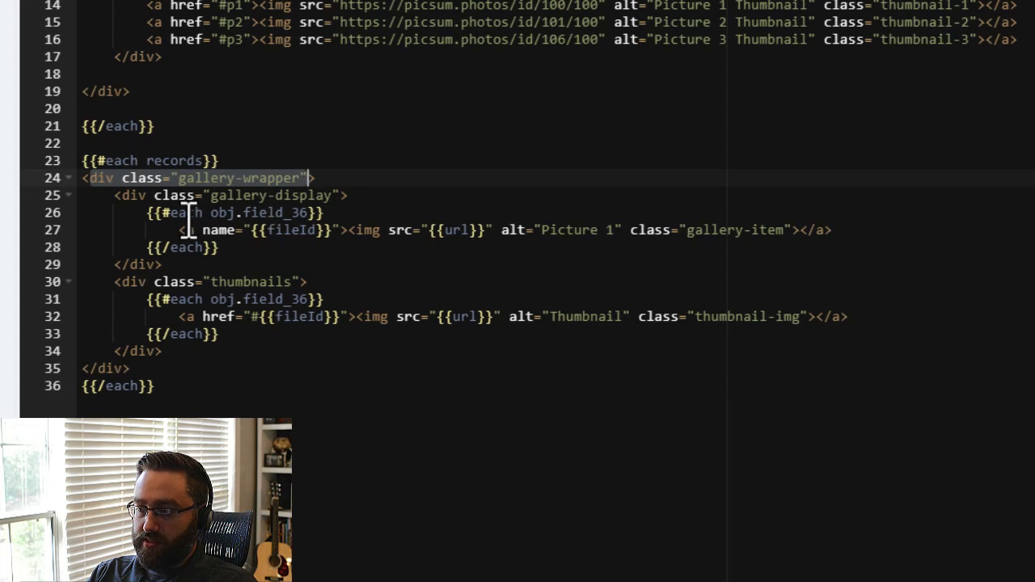
{"action": "left_click_drag", "start_coordinate": [122, 195], "coordinate": [352, 196]}
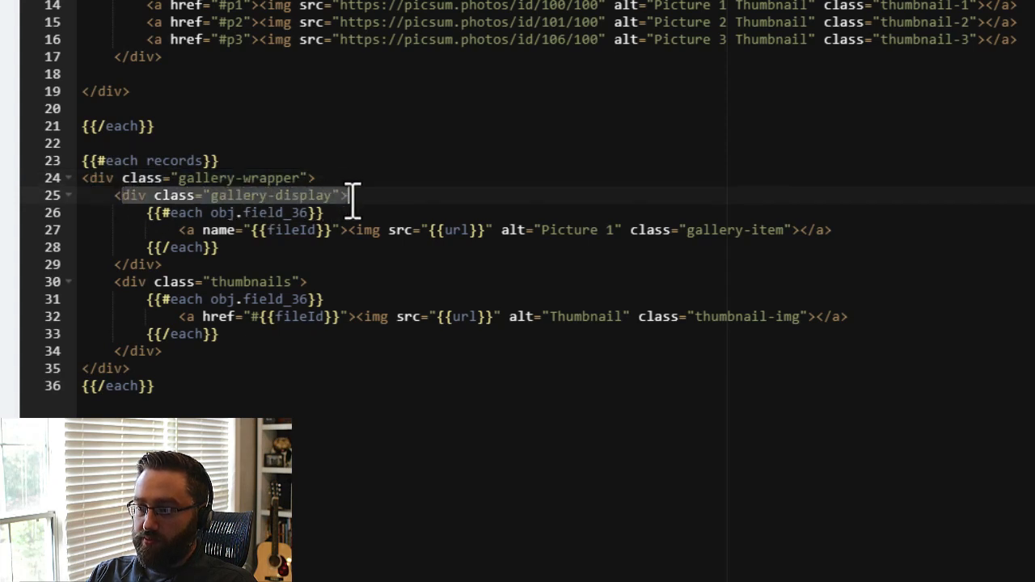
{"action": "left_click", "coordinate": [352, 213]}
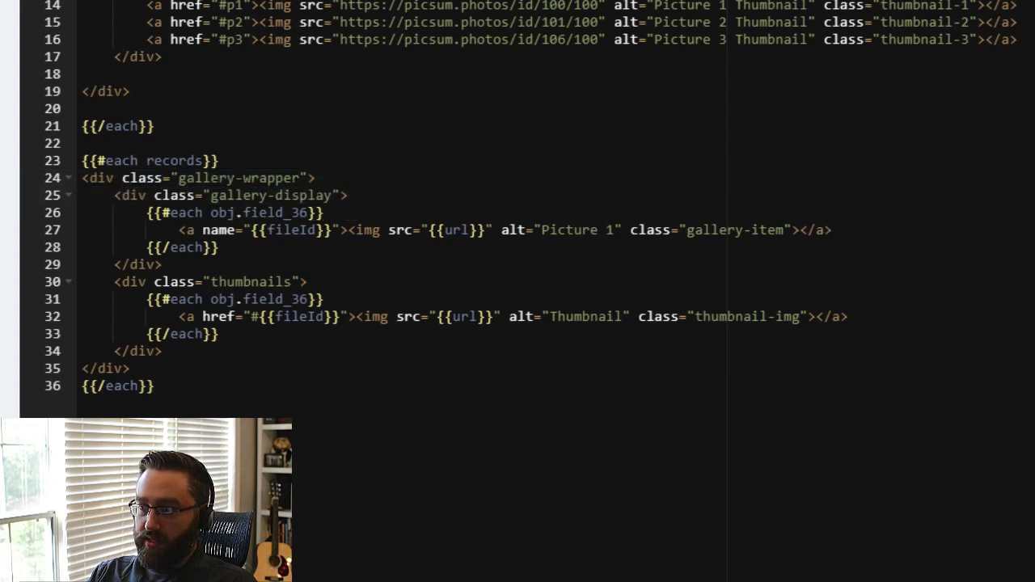
{"action": "left_click", "coordinate": [381, 192]}
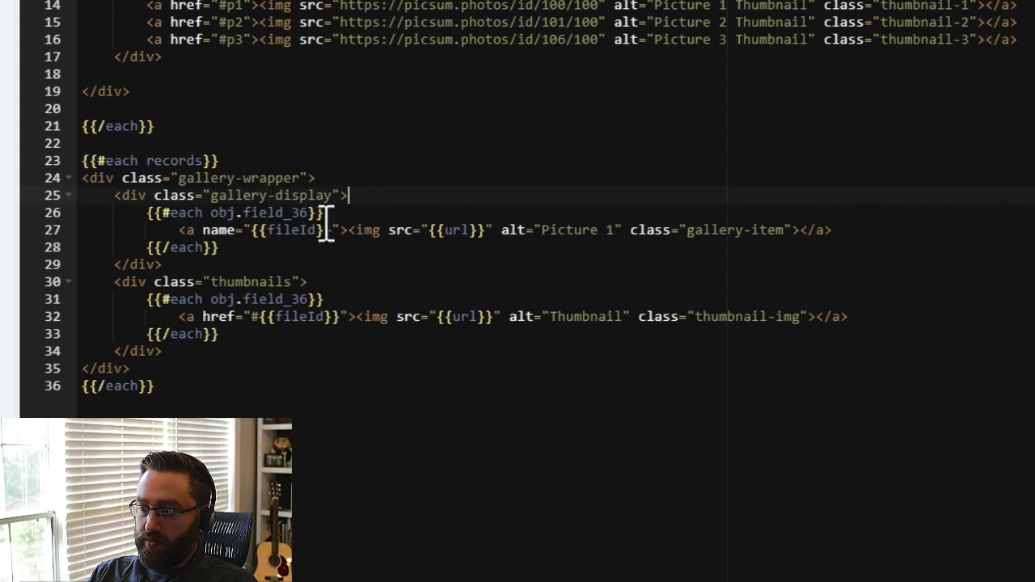
{"action": "left_click", "coordinate": [150, 215]}
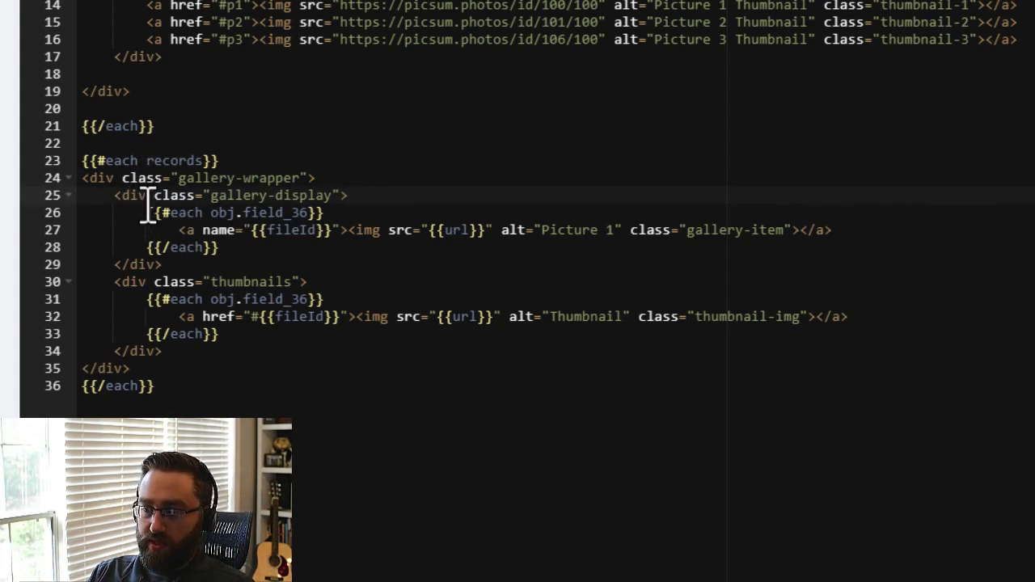
Examine the nested each obj.field_36 loops and the image links they repeat in the gallery-display and thumbnails divs.
{"action": "left_click_drag", "start_coordinate": [181, 231], "coordinate": [827, 231]}
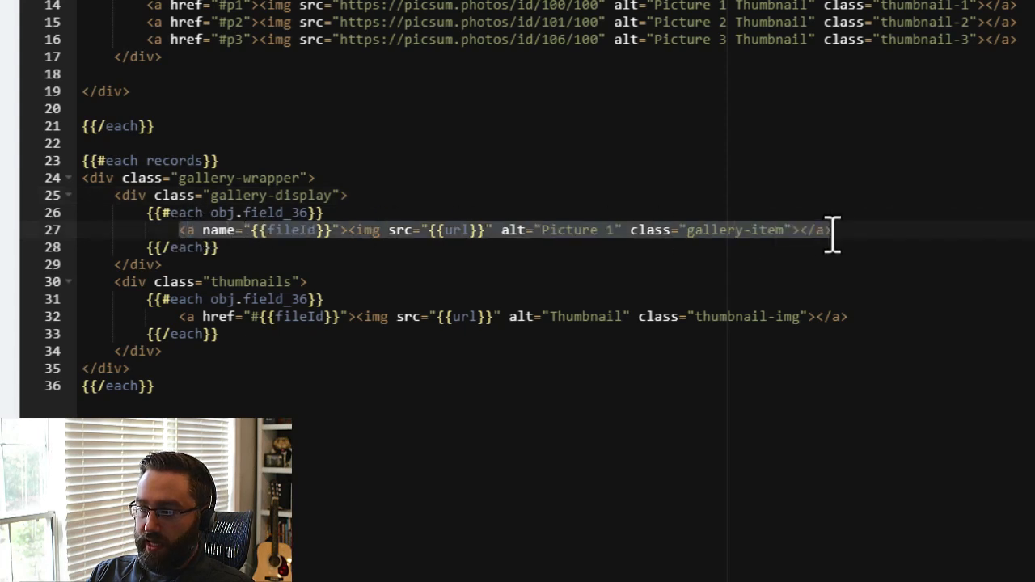
{"action": "left_click", "coordinate": [185, 222]}
{"action": "double_click", "coordinate": [189, 215]}
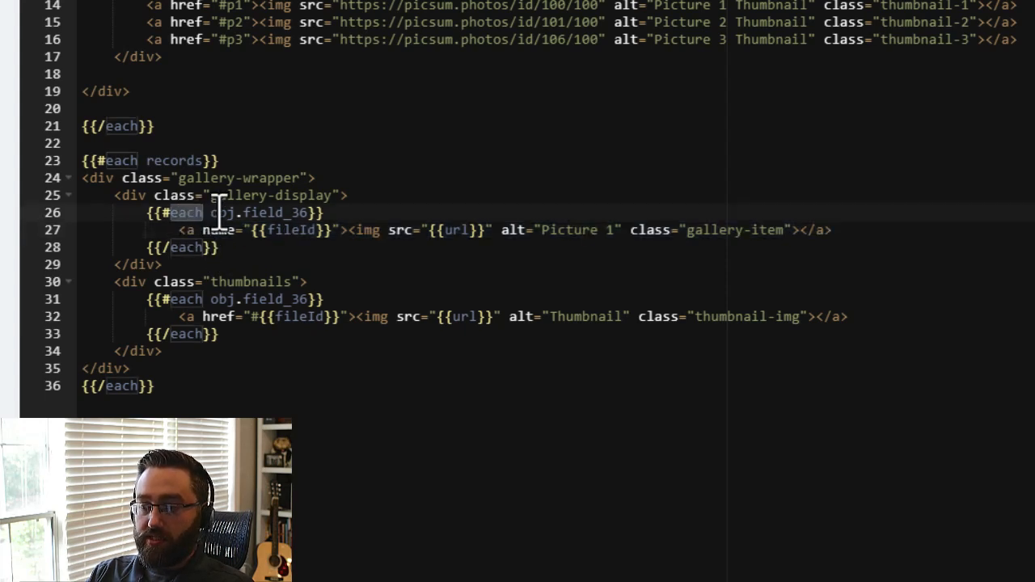
{"action": "left_click", "coordinate": [223, 215]}
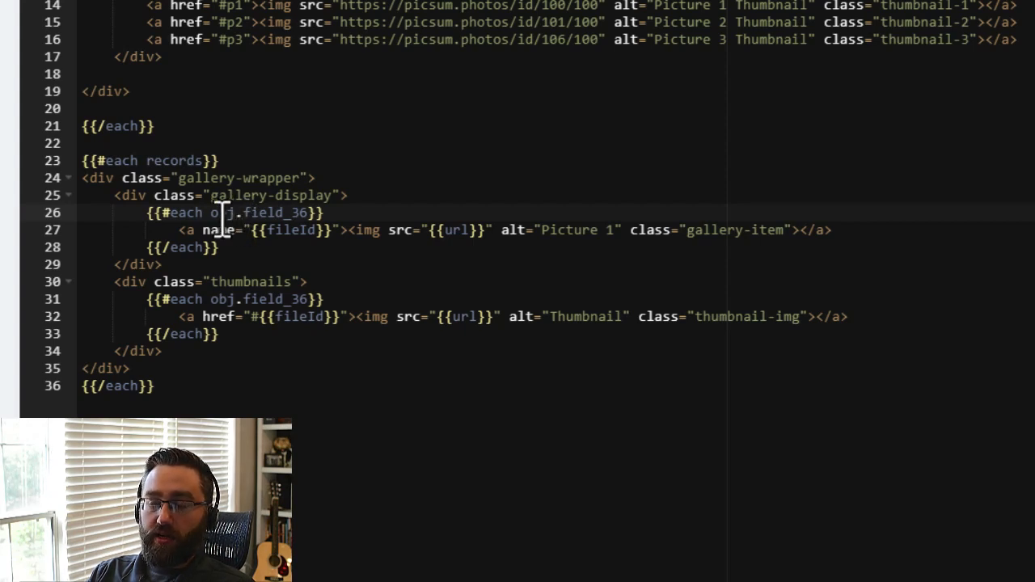
{"action": "left_click_drag", "start_coordinate": [259, 214], "coordinate": [310, 214]}
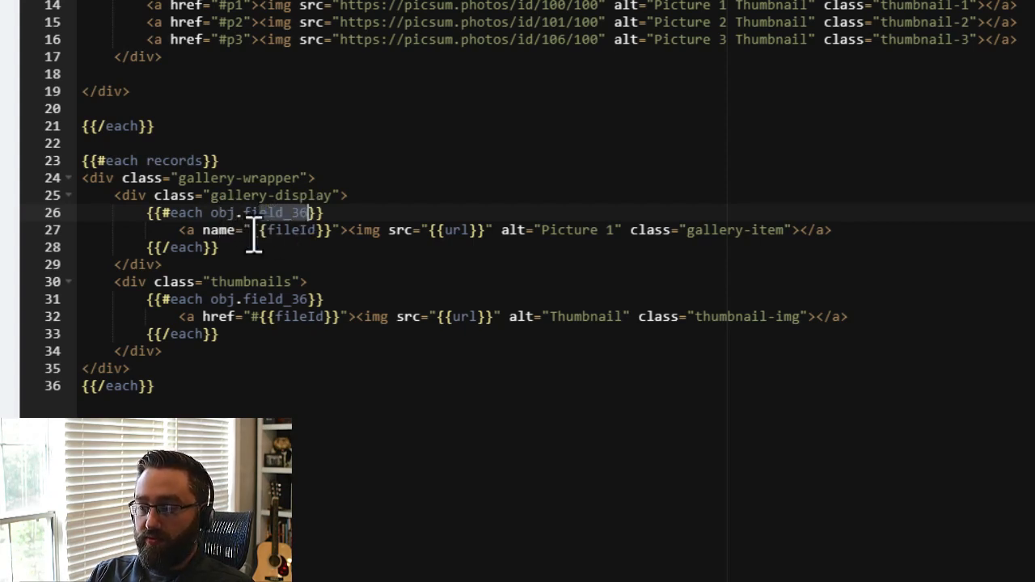
{"action": "left_click_drag", "start_coordinate": [179, 230], "coordinate": [848, 232]}
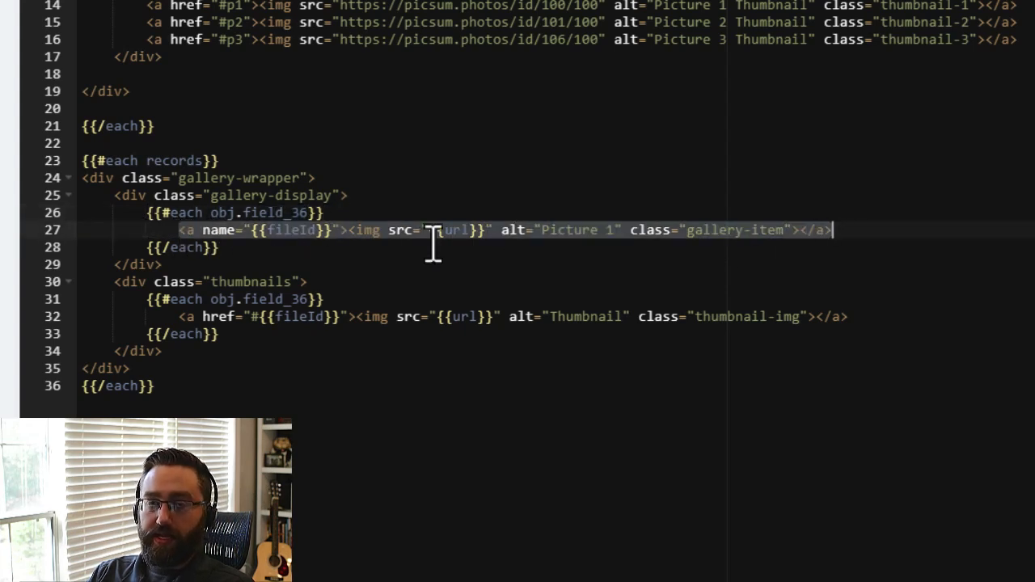
{"action": "left_click_drag", "start_coordinate": [117, 282], "coordinate": [342, 283]}
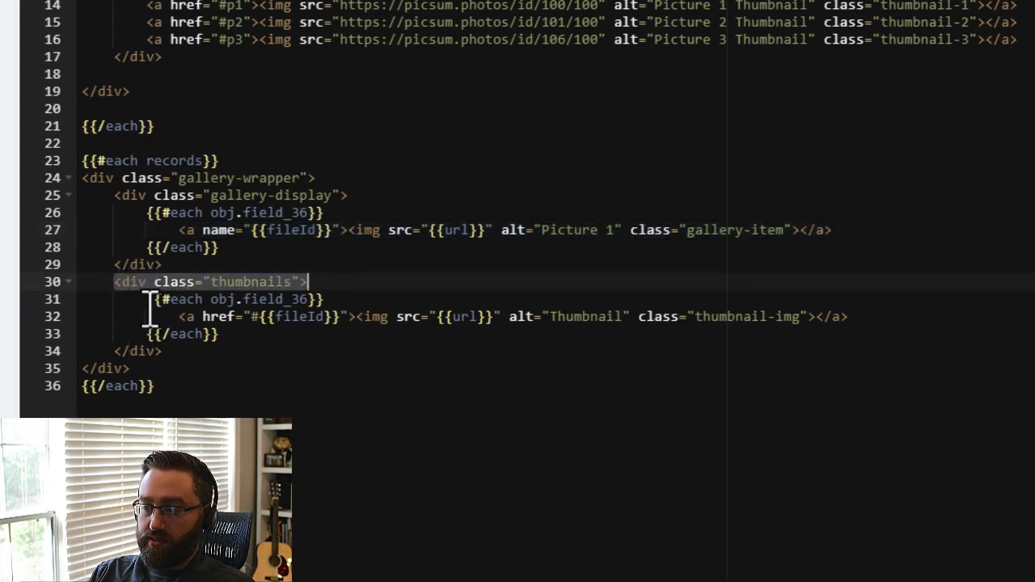
{"action": "left_click", "coordinate": [186, 300]}
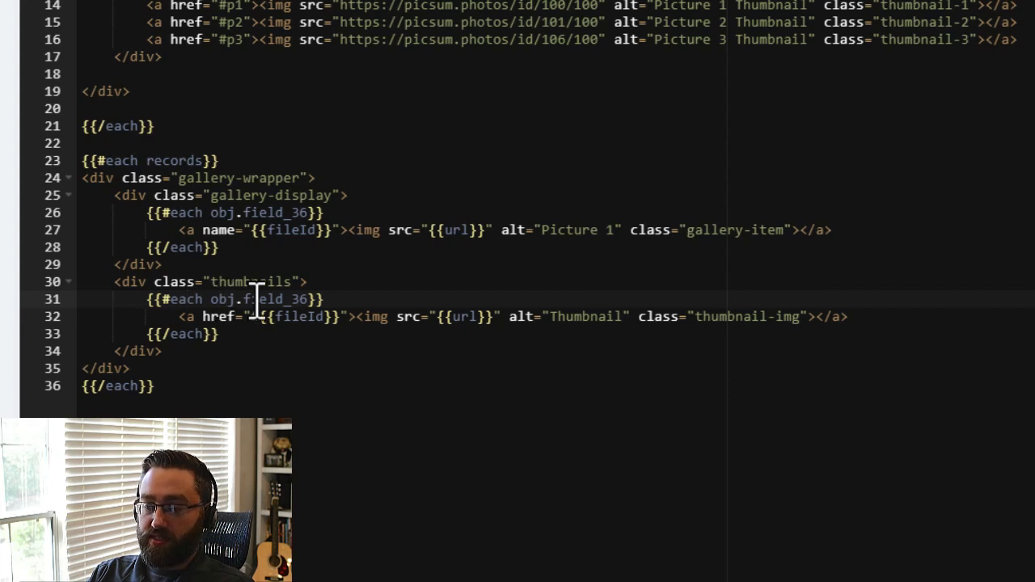
{"action": "left_click_drag", "start_coordinate": [179, 320], "coordinate": [857, 321]}
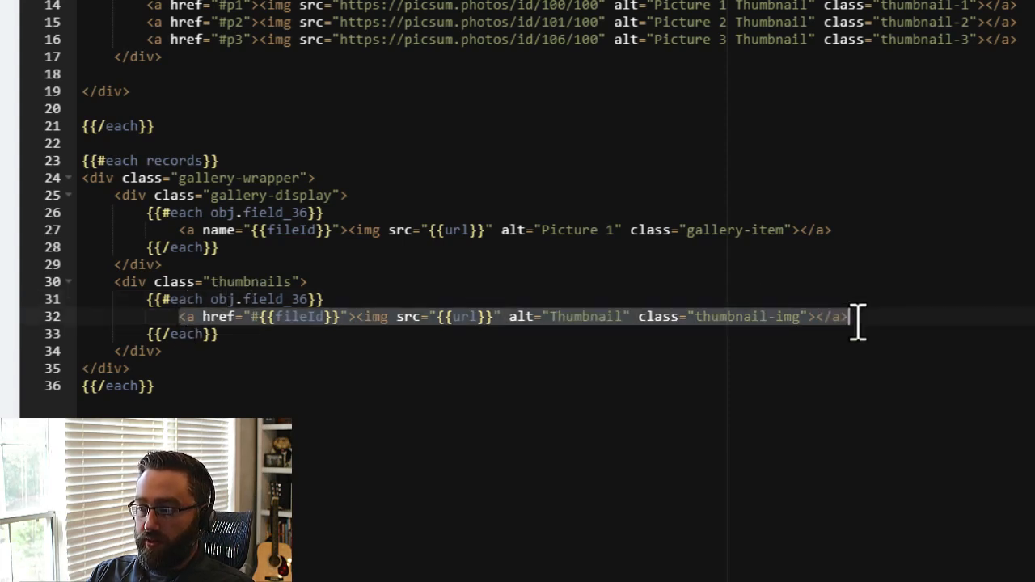
{"action": "left_click", "coordinate": [566, 421]}
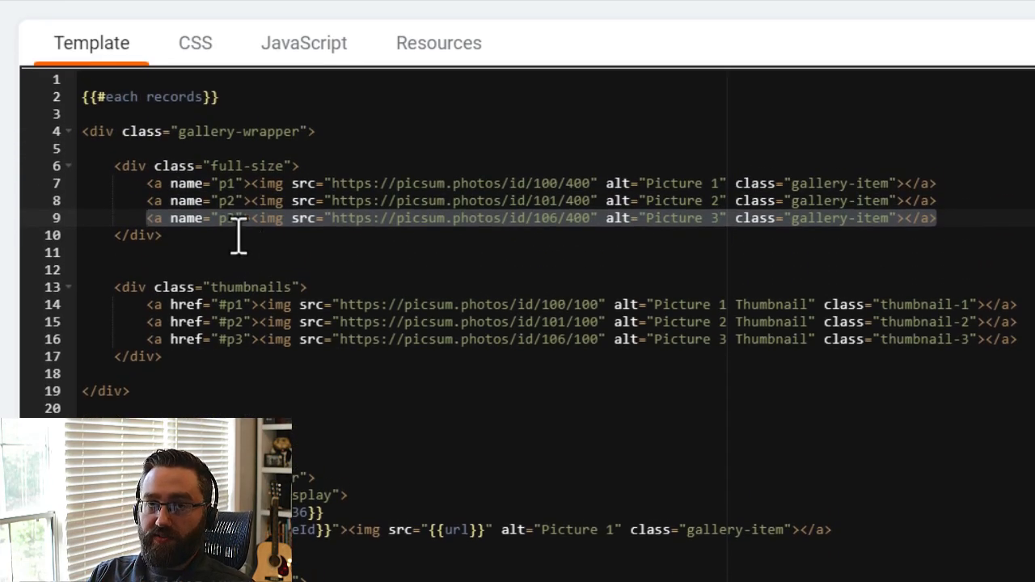
Duplicate the three picture links p1 to p3 directly below the third link in the full-size div.
{"action": "left_click_drag", "start_coordinate": [938, 217], "coordinate": [77, 185]}
{"action": "key", "text": "ctrl+c"}
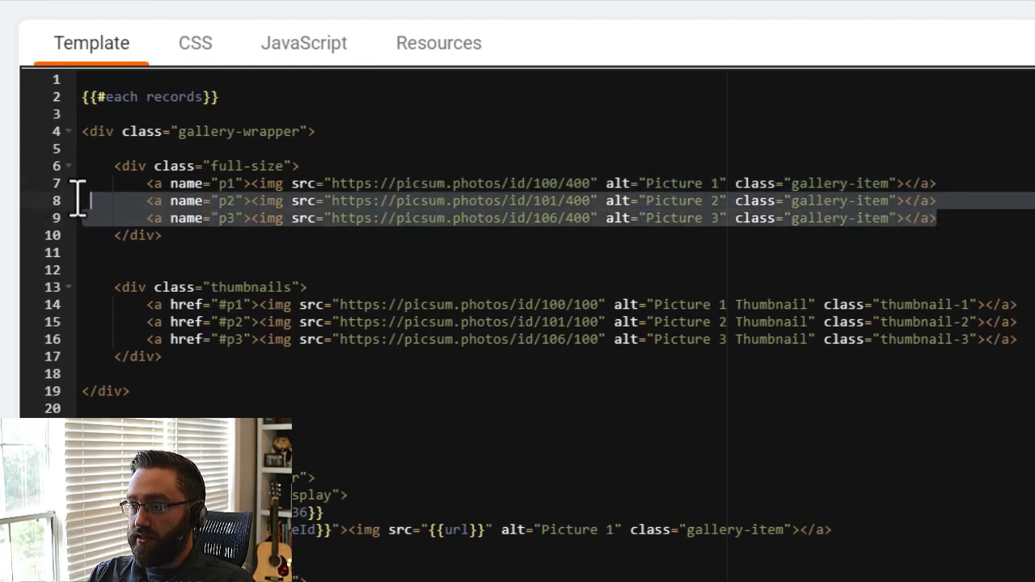
{"action": "left_click", "coordinate": [944, 222]}
{"action": "key", "text": "Return"}
{"action": "key", "text": "ctrl+v"}
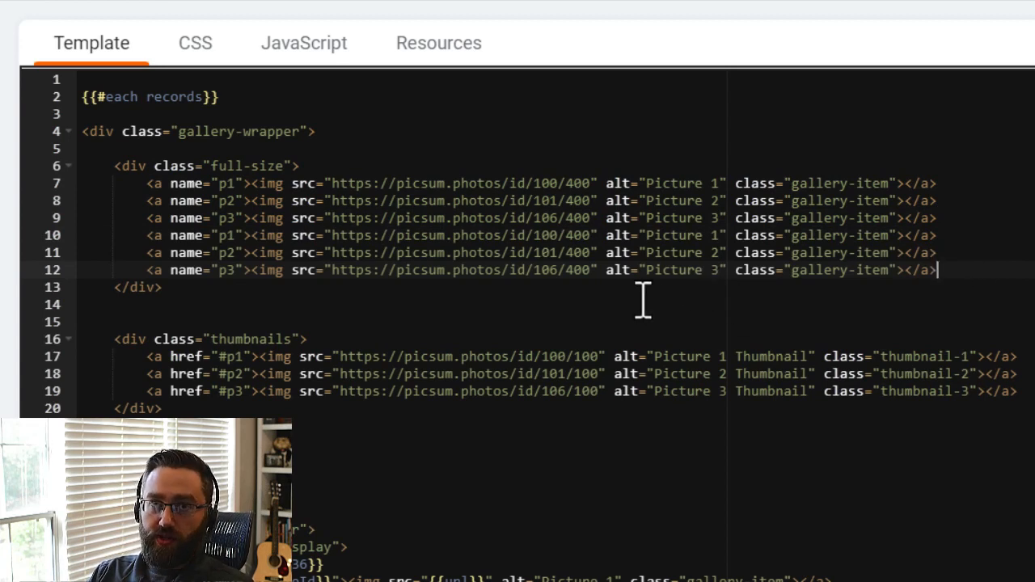
Delete the entire static gallery block and its each tags, leaving only the dynamic obj.field_36 template.
{"action": "left_click_drag", "start_coordinate": [73, 402], "coordinate": [17, 60]}
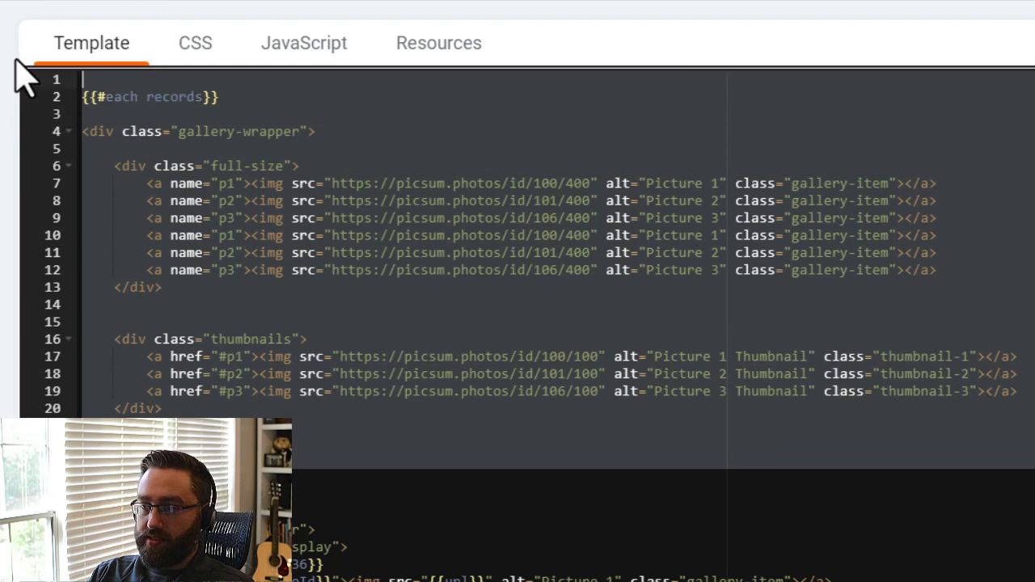
{"action": "type", "text": "{{#each records}} <div class=\"gallery-wrapper\">     <div class=\"gallery-display\">         {{#each obj.field_36}}             <a name=\"{{fileId}}\"><img src=\"{{url}}\" alt=\"Picture 1\" class=\"gallery-item\"></a>         {{/each}}     </div>     <div class=\"thumbnails\">         {{#each obj.field_36}}             <a href=\"#{{fileId}}\"><img src=\"{{url}}\" alt=\"Thumbnail\" class=\"thumbnail-img\"></a>         {{/each}}     </div> </div> {{/each}}"}
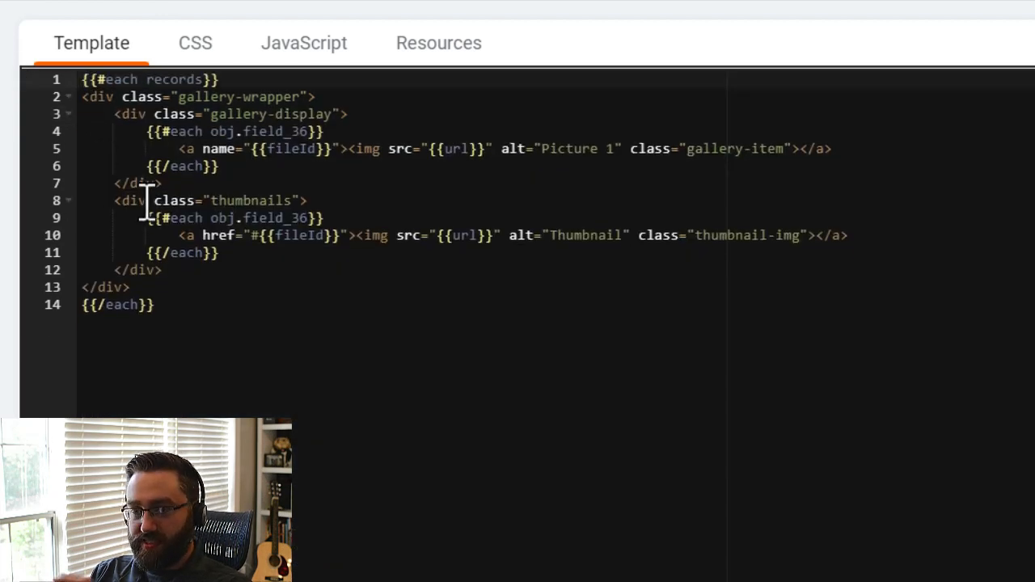
{"action": "left_click", "coordinate": [219, 326]}
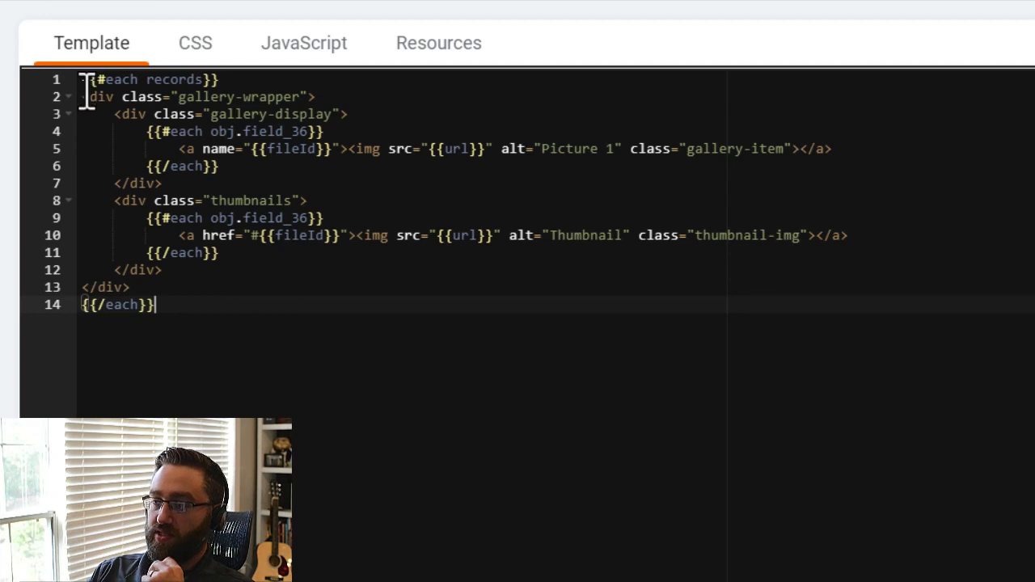
{"action": "left_click", "coordinate": [168, 64]}
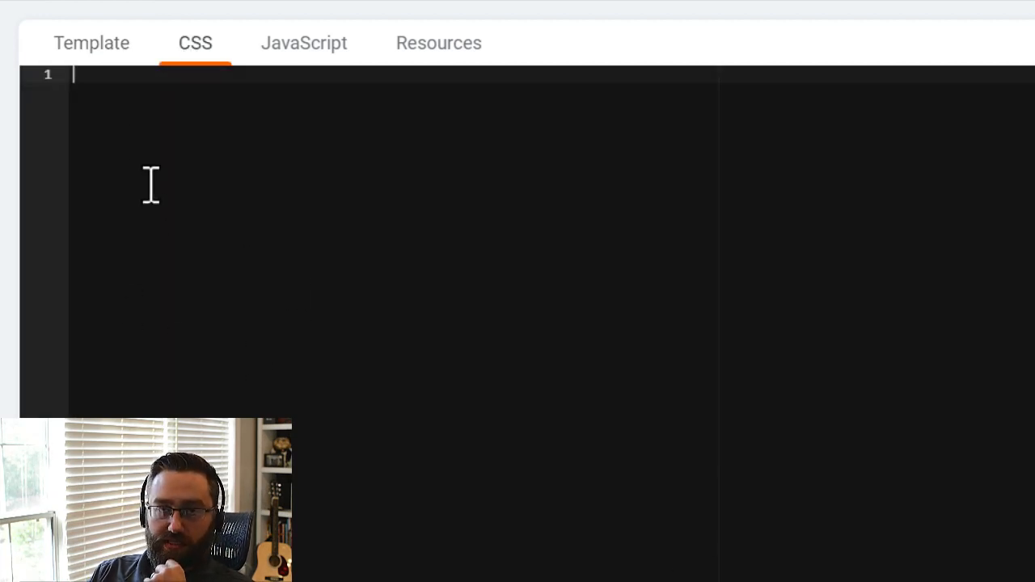
{"action": "left_click", "coordinate": [92, 48]}
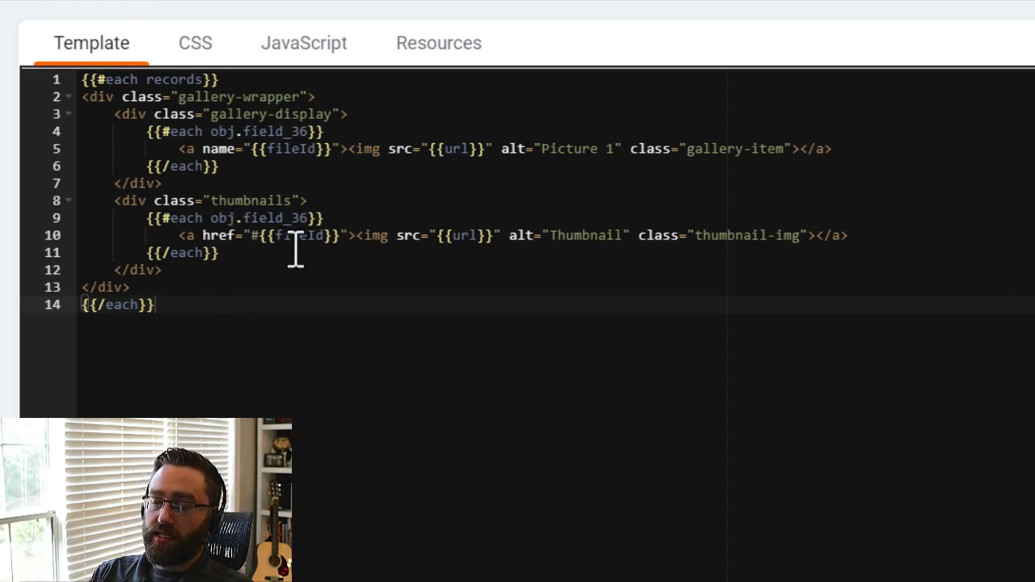
{"action": "left_click", "coordinate": [195, 60]}
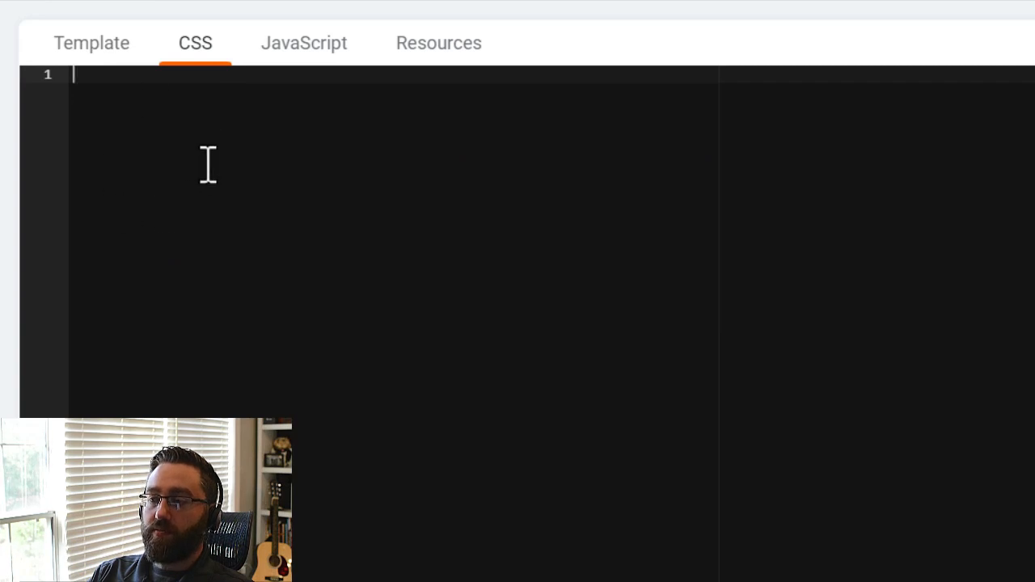
{"action": "left_click", "coordinate": [120, 39]}
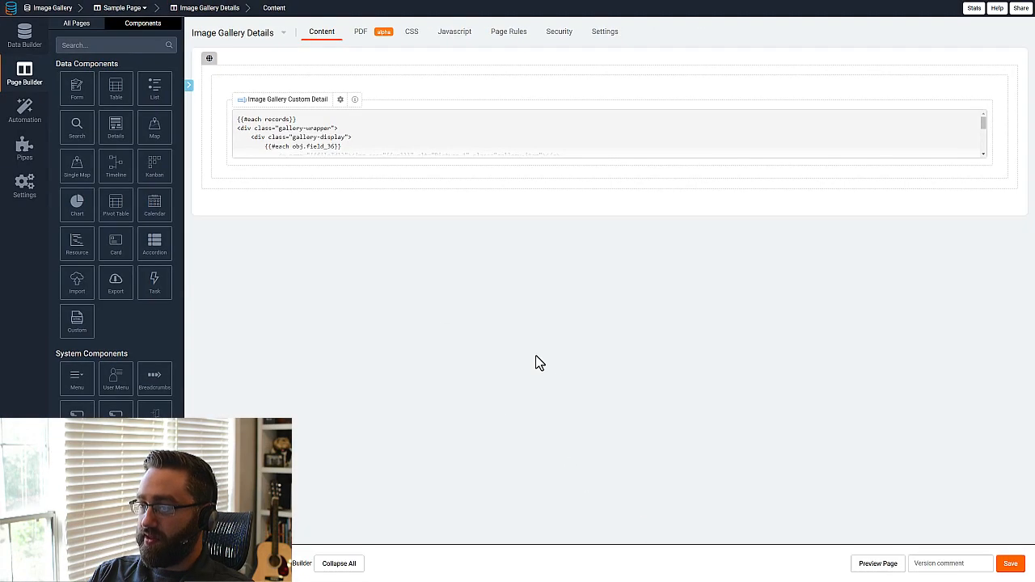
Preview the Image Gallery Details page with the dynamic gallery template.
{"action": "left_click", "coordinate": [877, 563]}
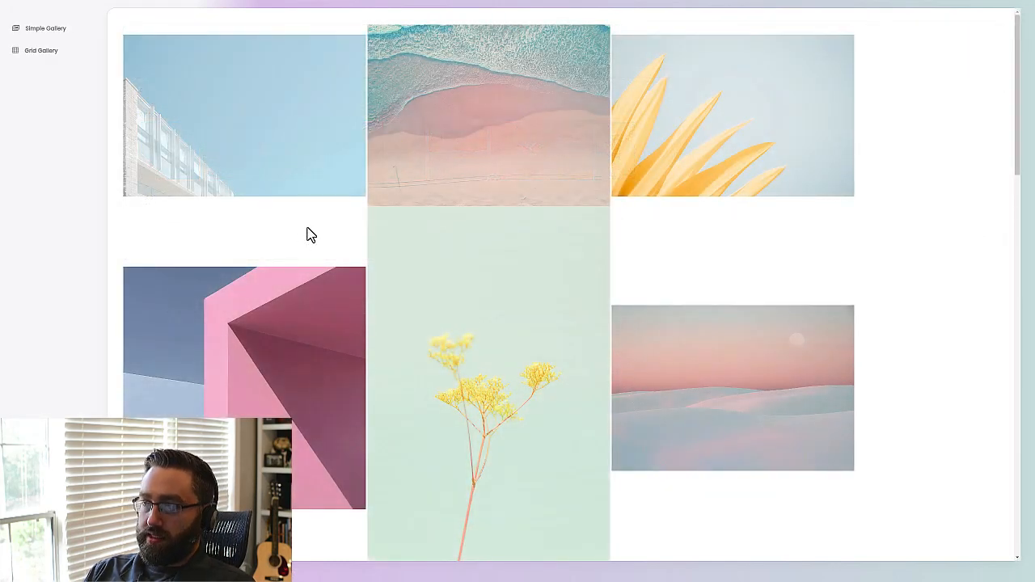
Apply the prepared gallery stylesheet to the previewed page in the live CSS editor and place the editor beside the gallery.
{"action": "scroll", "coordinate": [277, 212], "scroll_direction": "down", "scroll_amount": 7}
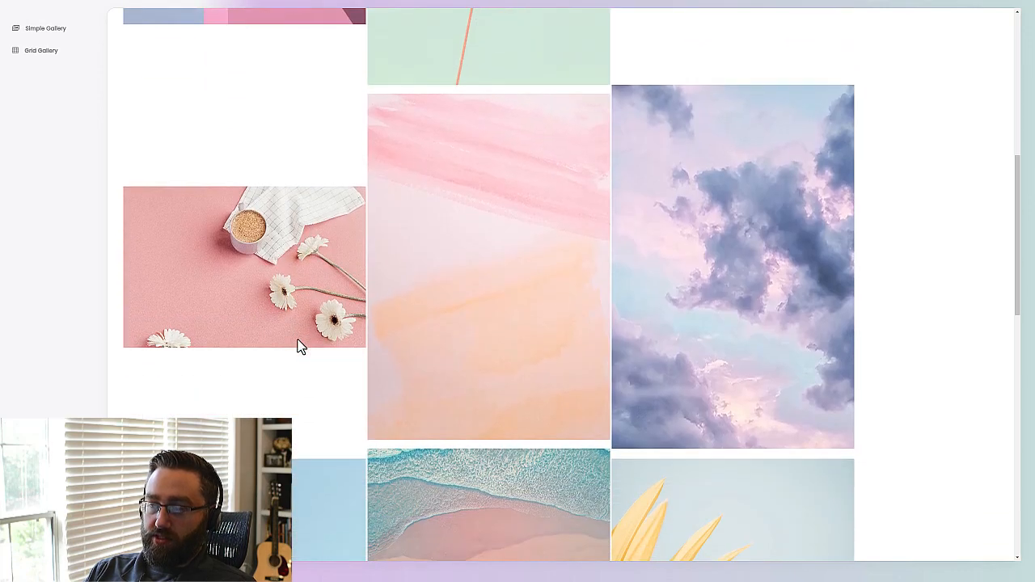
{"action": "scroll", "coordinate": [296, 342], "scroll_direction": "up", "scroll_amount": 7}
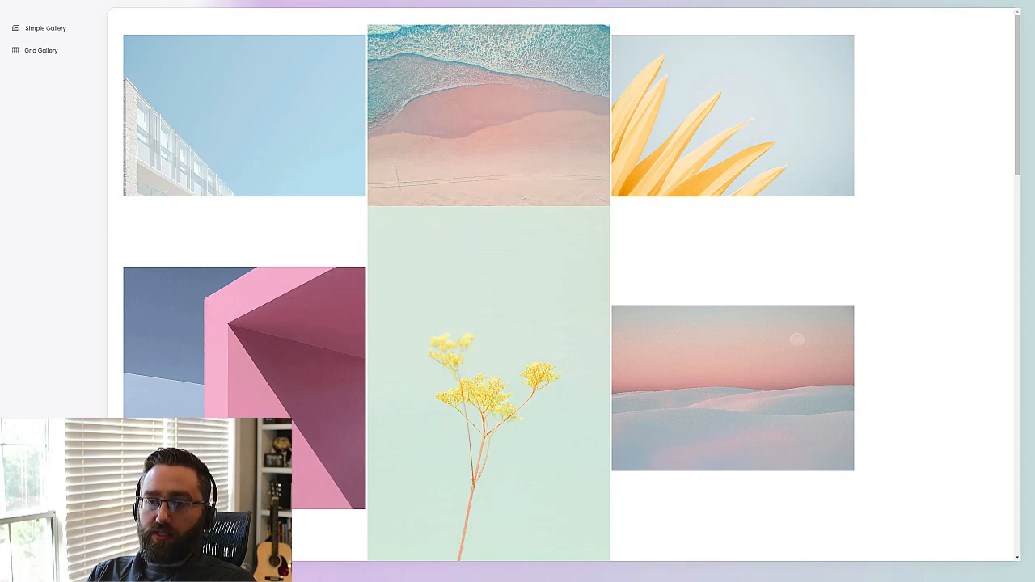
{"action": "key", "text": "alt+shift+c"}
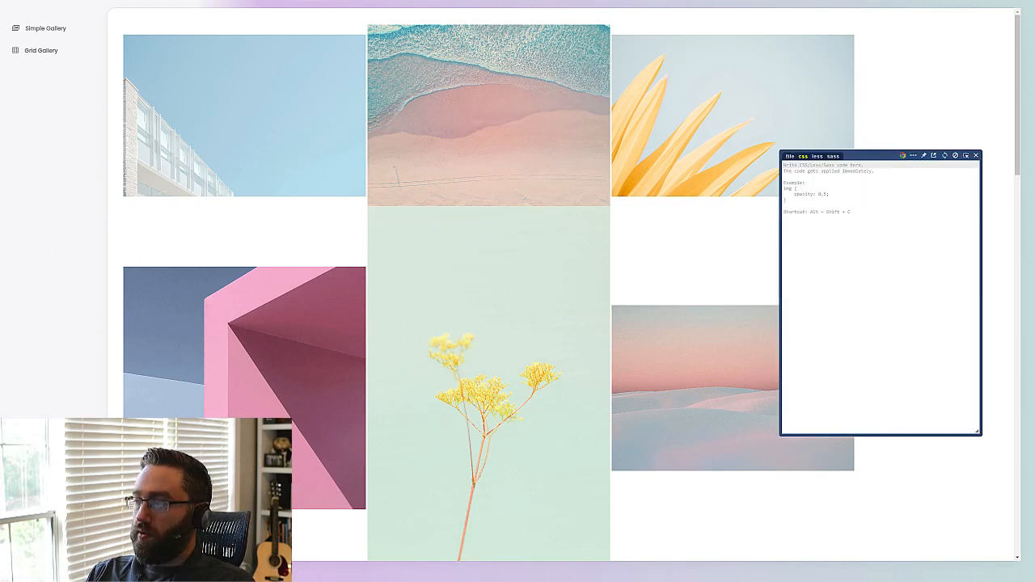
{"action": "left_click_drag", "start_coordinate": [853, 156], "coordinate": [801, 130]}
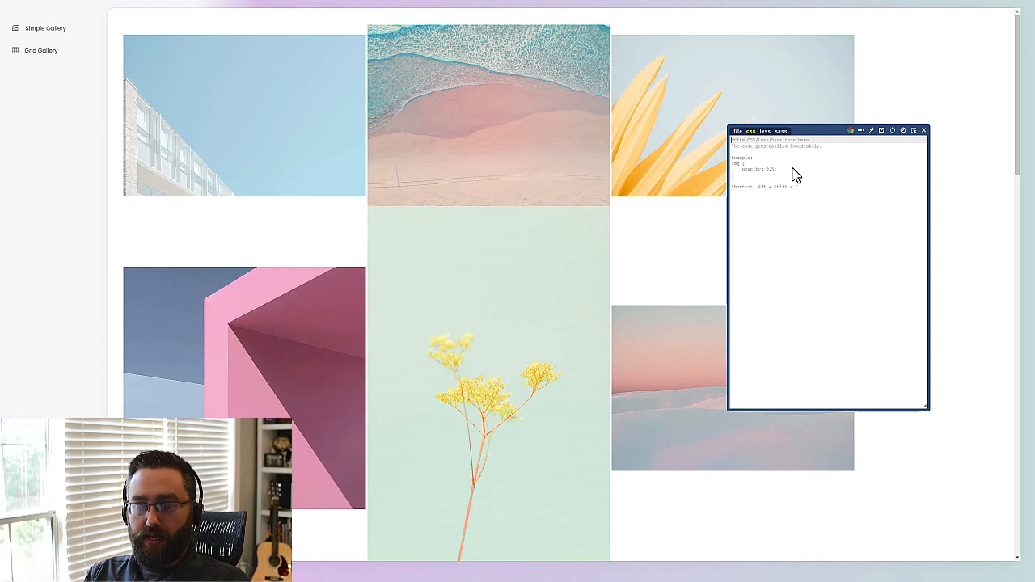
{"action": "key", "text": "ctrl+v"}
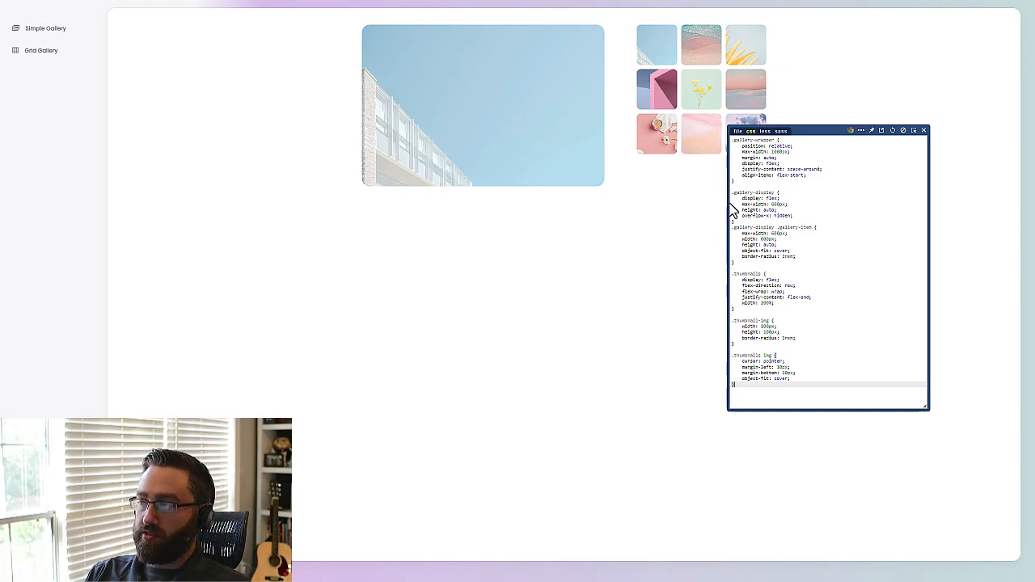
{"action": "left_click_drag", "start_coordinate": [798, 131], "coordinate": [847, 181]}
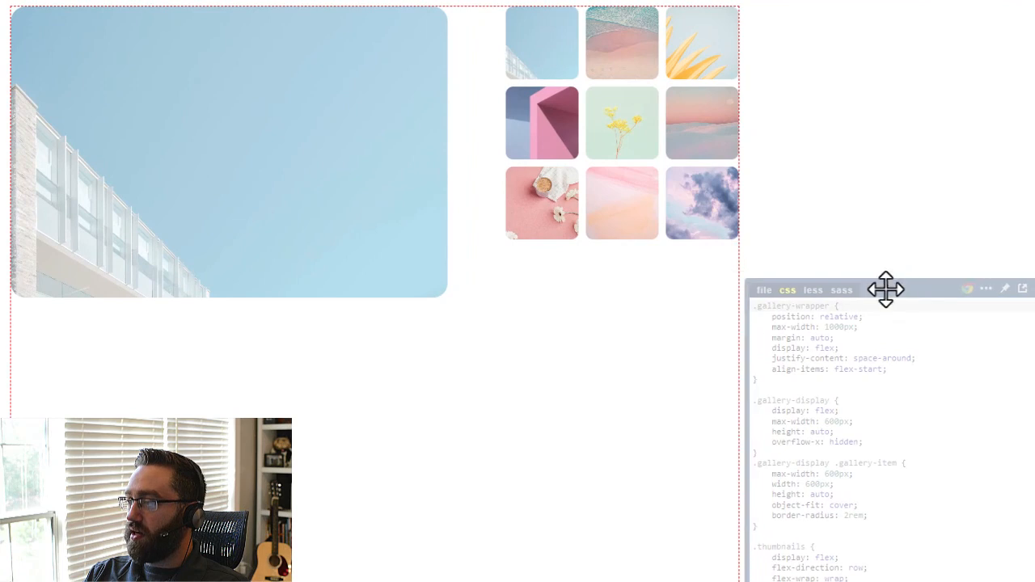
{"action": "left_click_drag", "start_coordinate": [885, 290], "coordinate": [911, 248]}
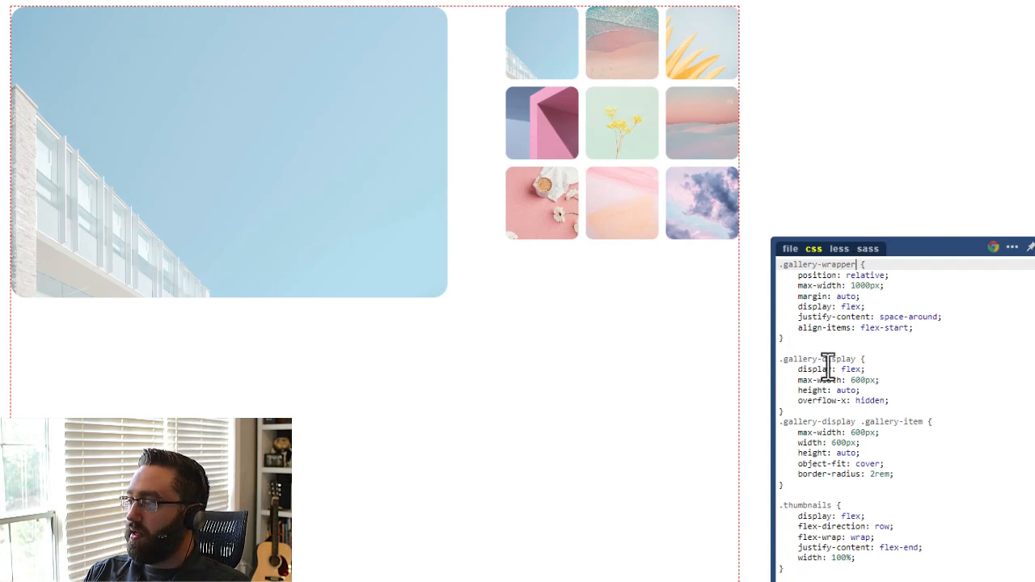
Highlight the page elements matched by the .gallery-wrapper, .gallery-display, .gallery-item and .thumbnails selectors.
{"action": "left_click", "coordinate": [856, 360]}
{"action": "left_click", "coordinate": [927, 422]}
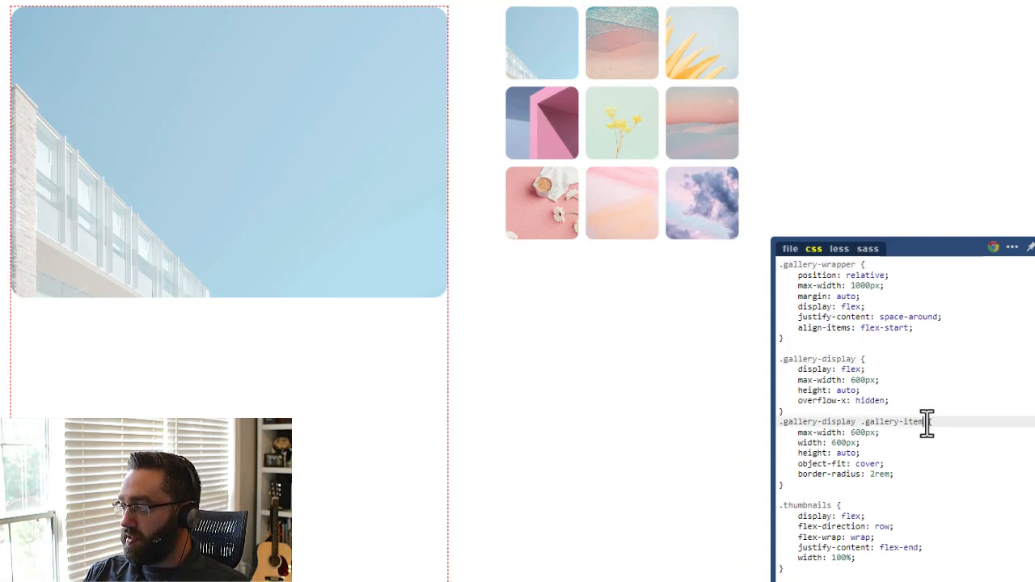
{"action": "left_click", "coordinate": [837, 506]}
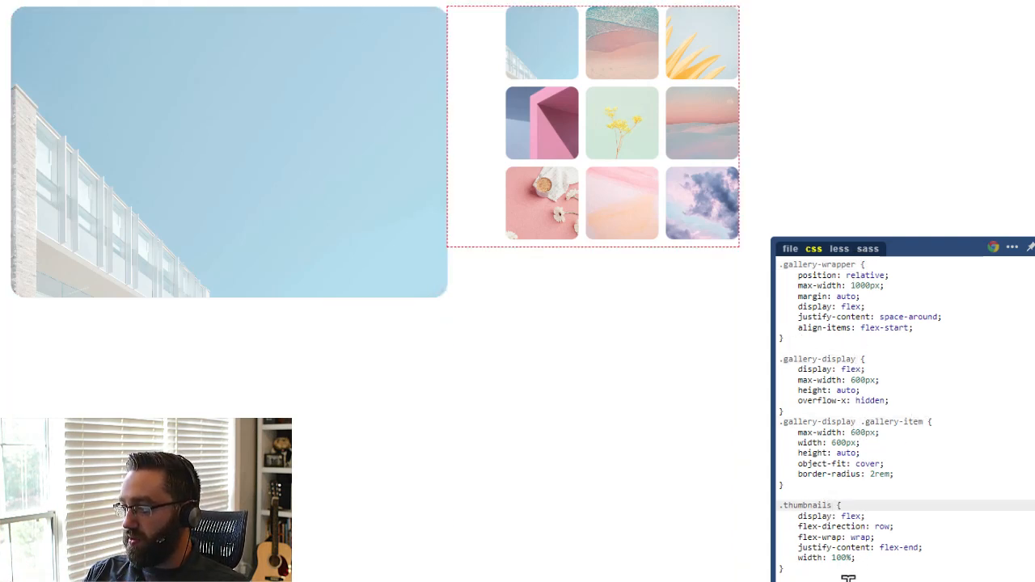
{"action": "left_click", "coordinate": [855, 359]}
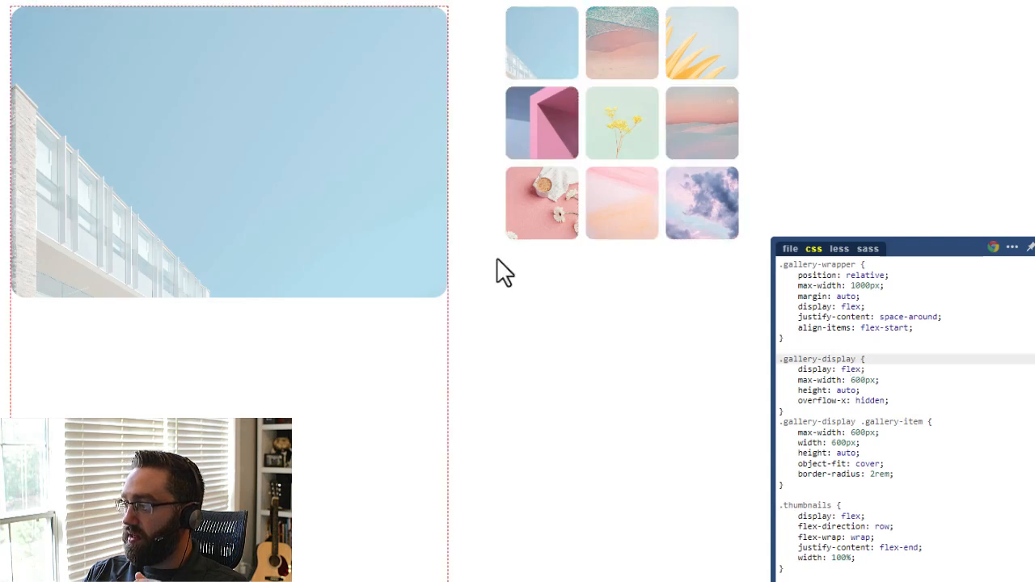
{"action": "left_click", "coordinate": [915, 330]}
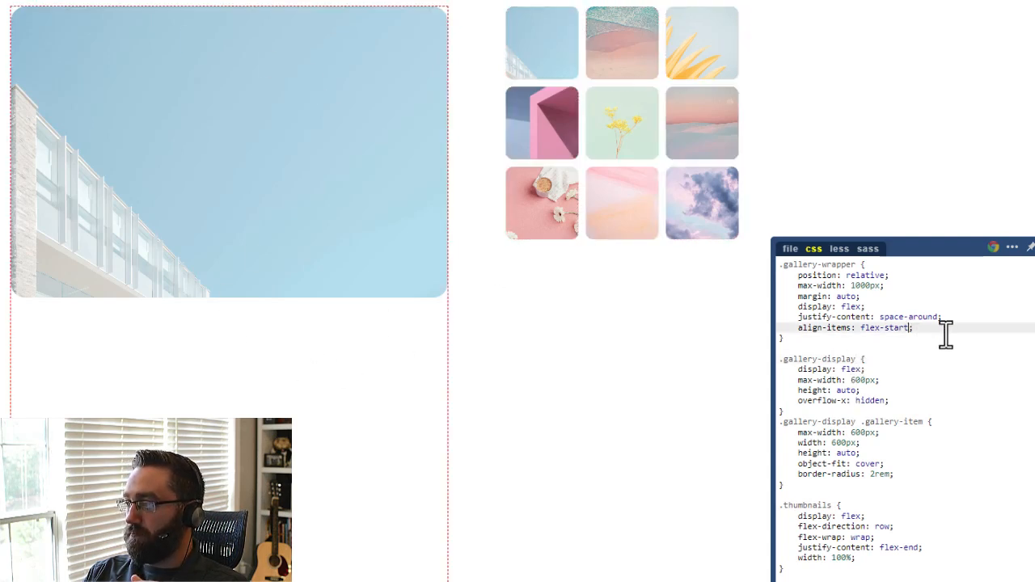
{"action": "left_click", "coordinate": [858, 265]}
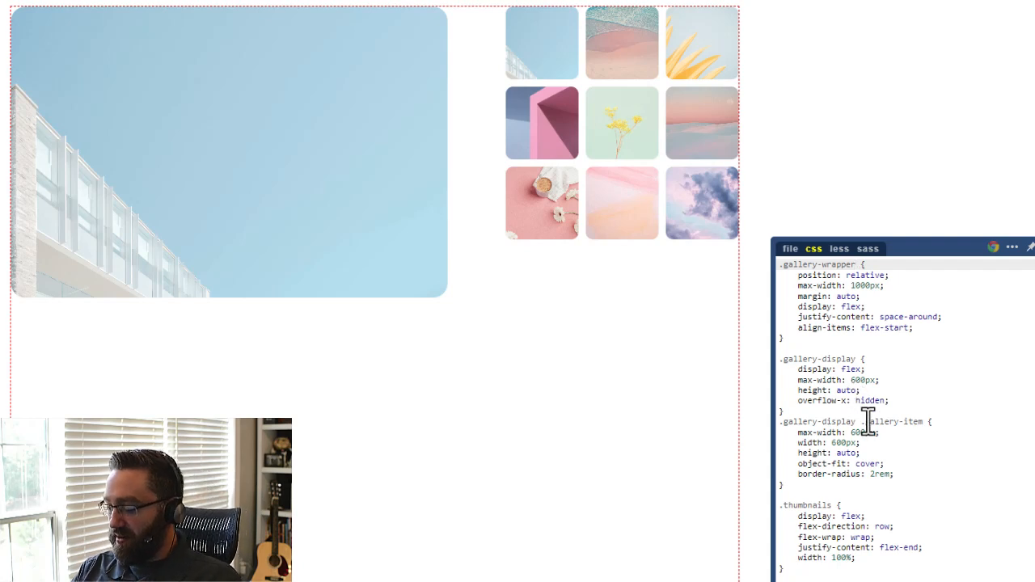
{"action": "left_click", "coordinate": [889, 360]}
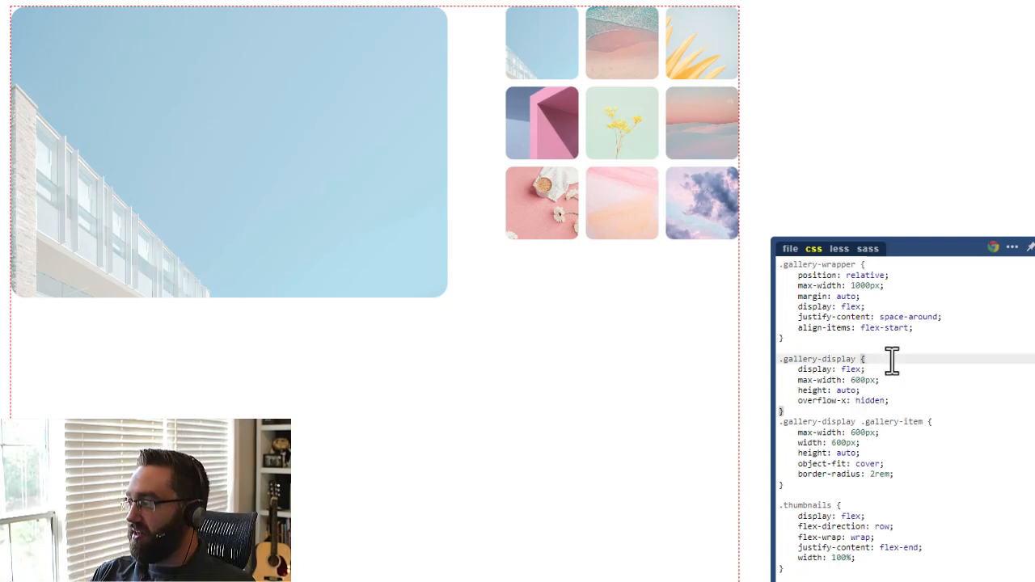
{"action": "left_click", "coordinate": [858, 266]}
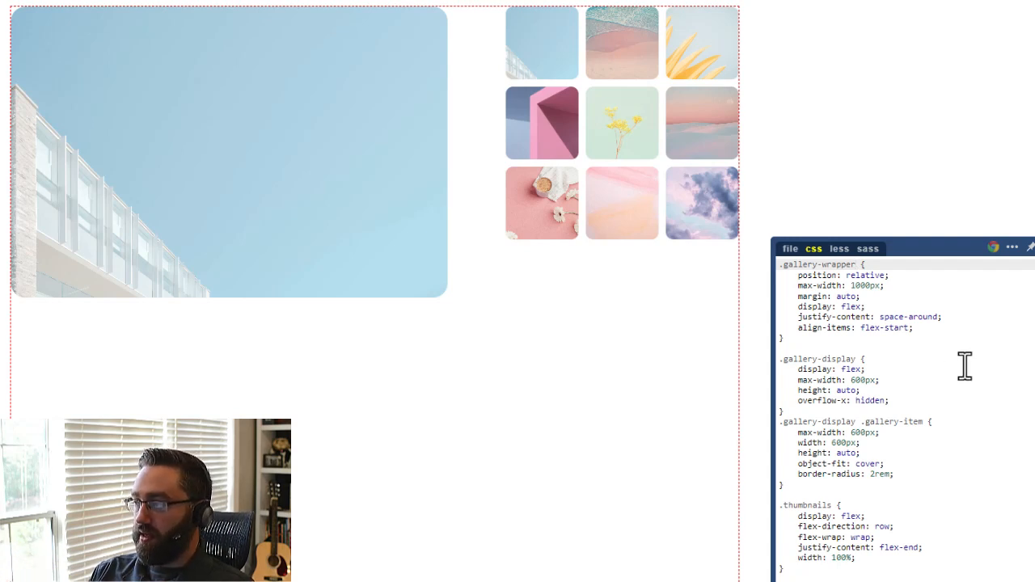
Examine the margin and flex alignment properties of .gallery-wrapper and the width and overflow properties of .gallery-display.
{"action": "left_click", "coordinate": [875, 304]}
{"action": "left_click", "coordinate": [878, 296]}
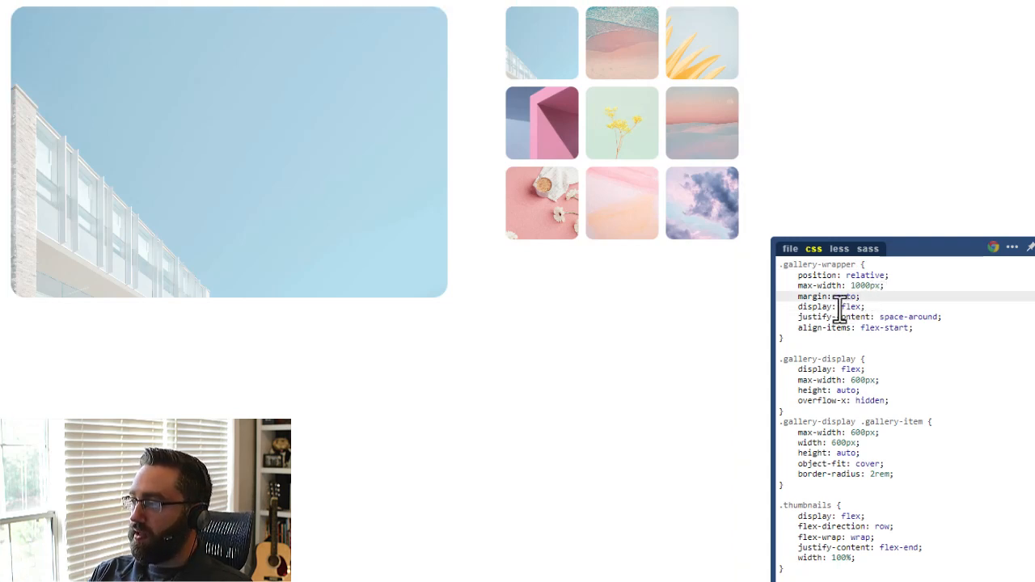
{"action": "left_click", "coordinate": [818, 306]}
{"action": "double_click", "coordinate": [844, 308]}
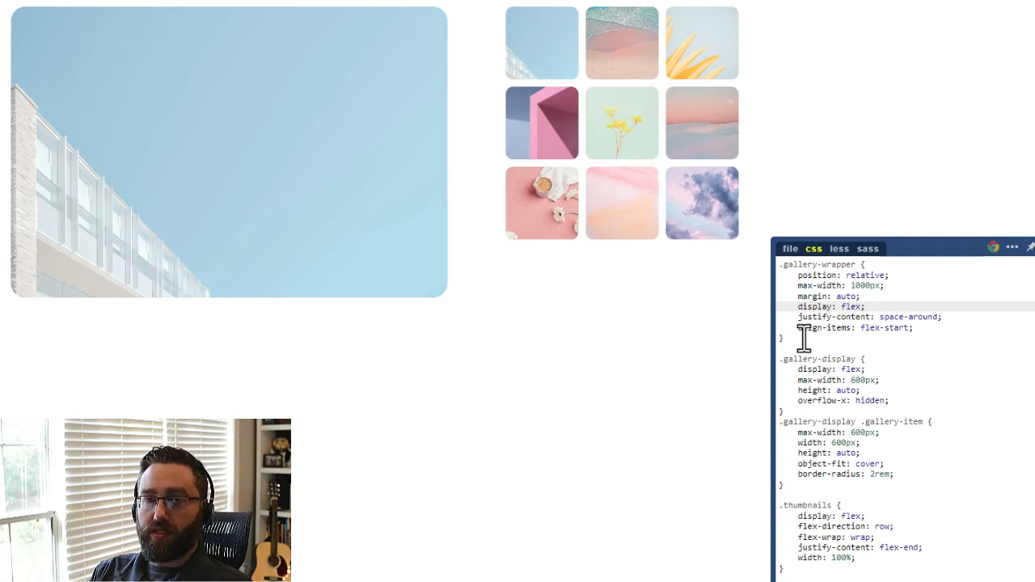
{"action": "left_click", "coordinate": [882, 317]}
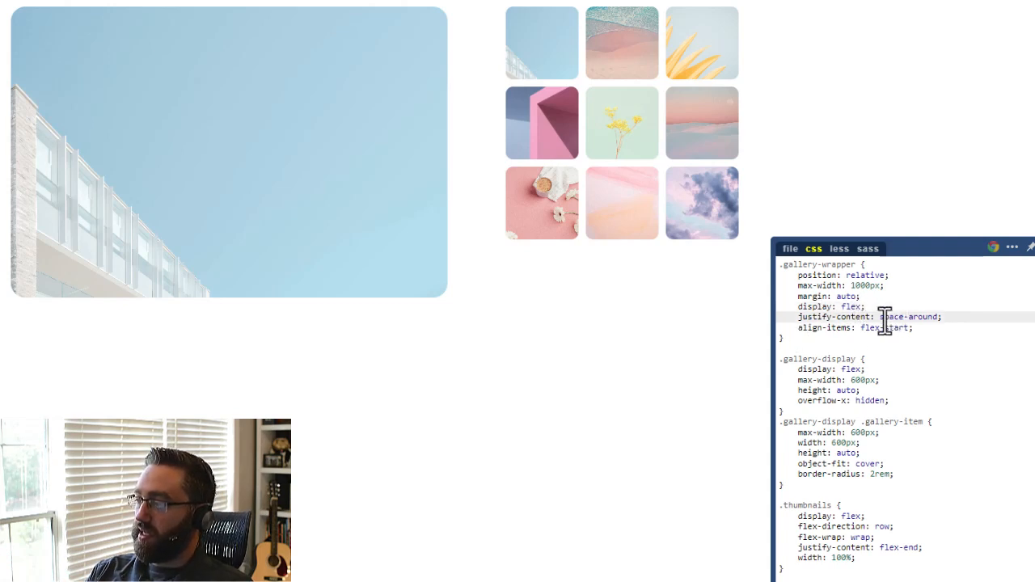
{"action": "double_click", "coordinate": [802, 320]}
{"action": "left_click_drag", "start_coordinate": [796, 327], "coordinate": [959, 331]}
{"action": "left_click", "coordinate": [952, 325]}
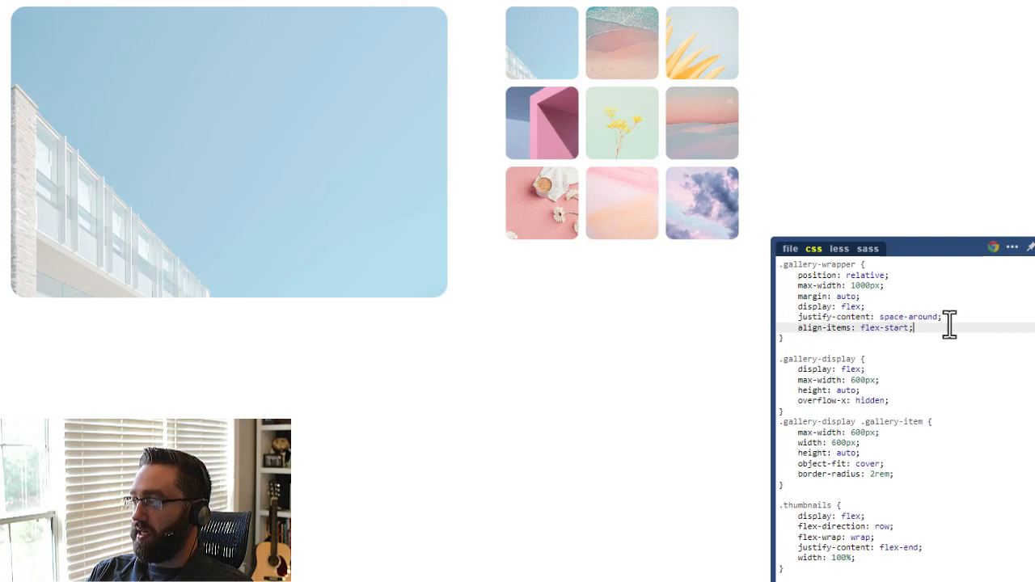
{"action": "left_click", "coordinate": [857, 359]}
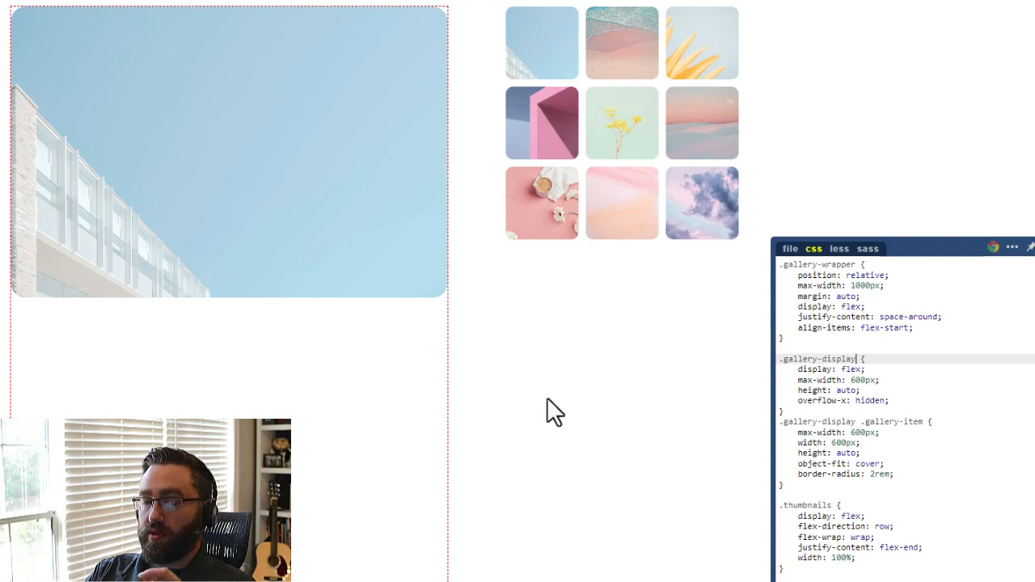
{"action": "left_click_drag", "start_coordinate": [800, 380], "coordinate": [878, 381]}
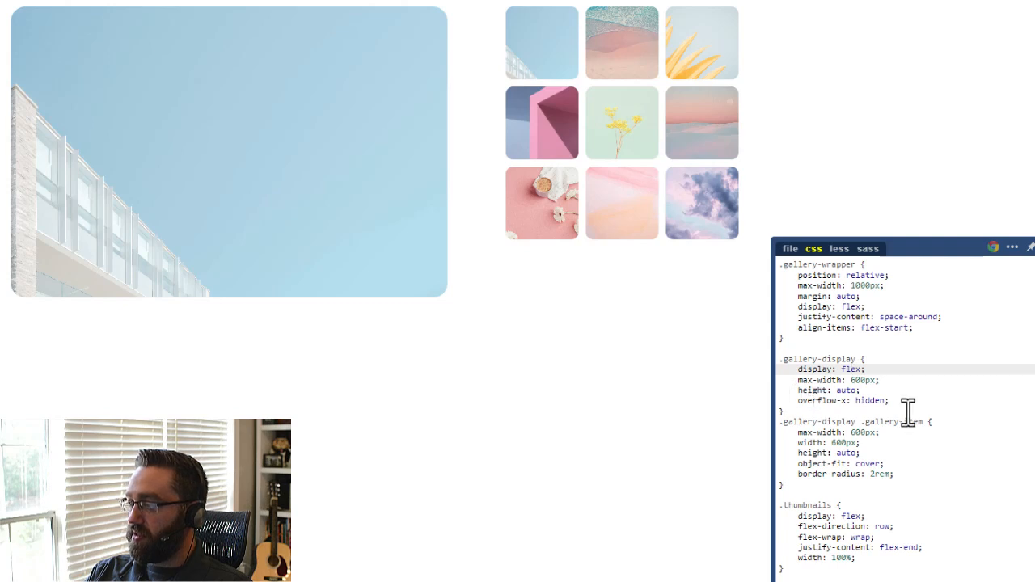
{"action": "left_click", "coordinate": [893, 400]}
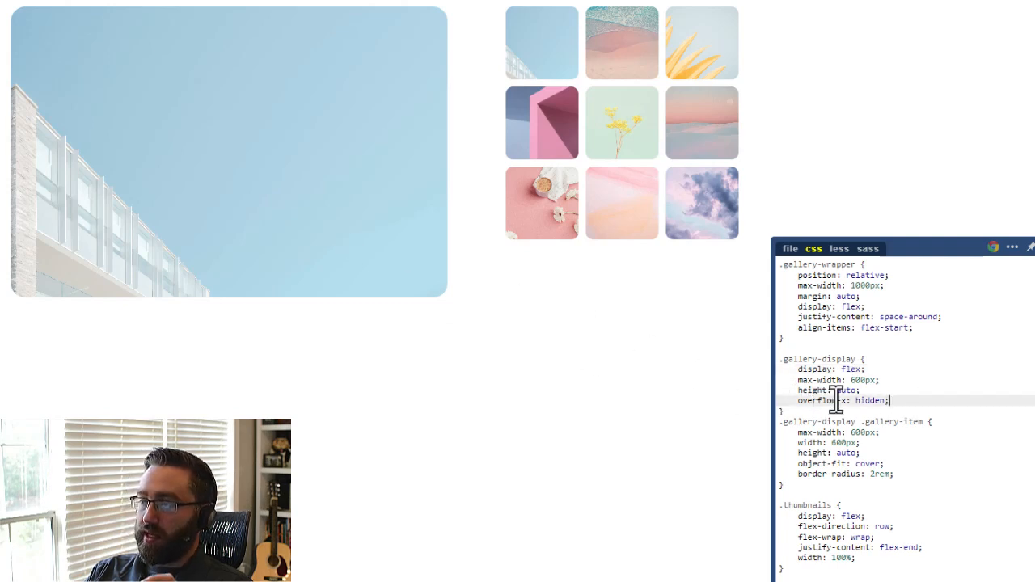
Remove the overflow-x: hidden declaration from the .gallery-display rule.
{"action": "left_click_drag", "start_coordinate": [794, 400], "coordinate": [859, 400]}
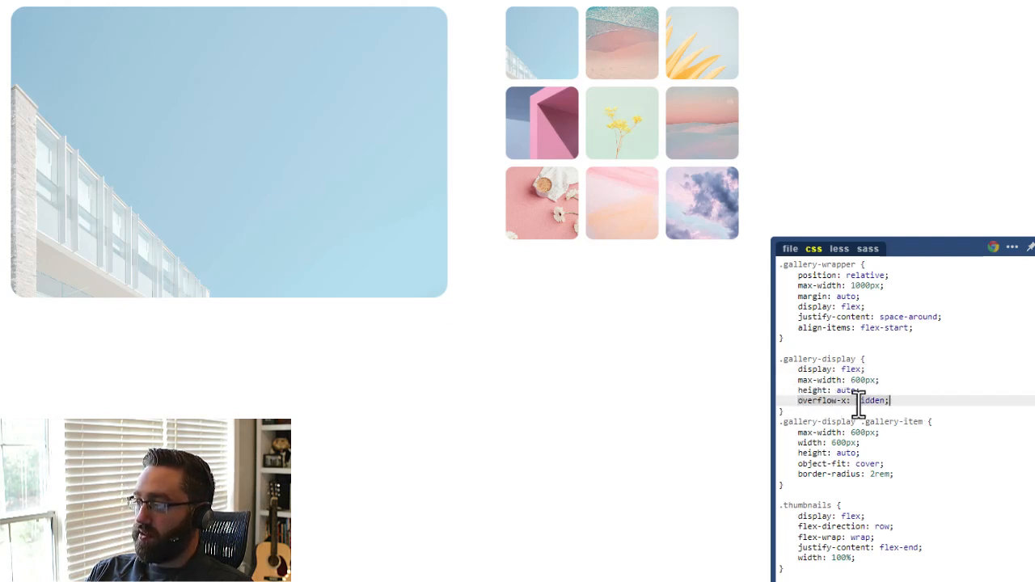
{"action": "left_click", "coordinate": [837, 400]}
{"action": "left_click", "coordinate": [893, 394]}
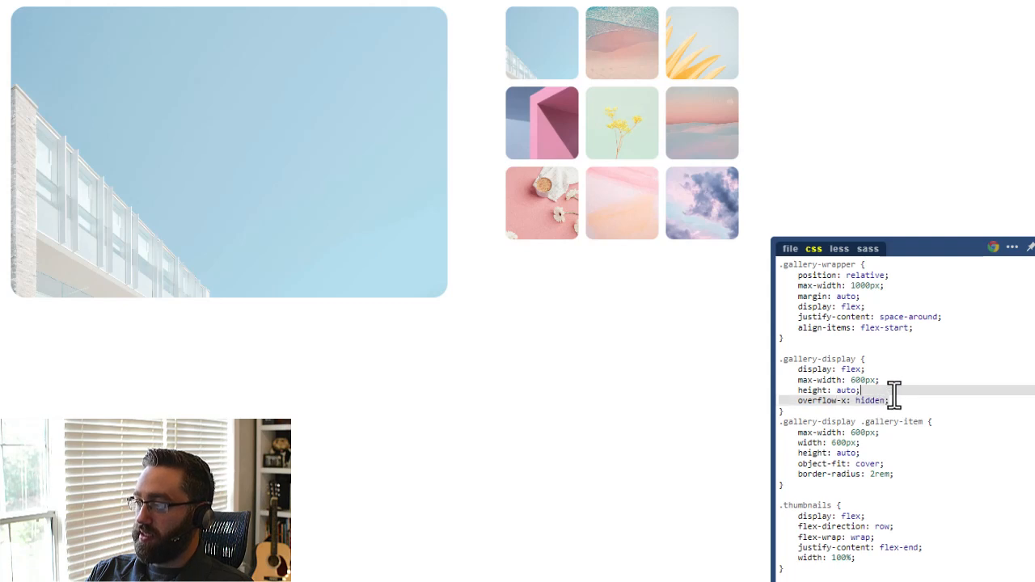
{"action": "key", "text": "BackSpace"}
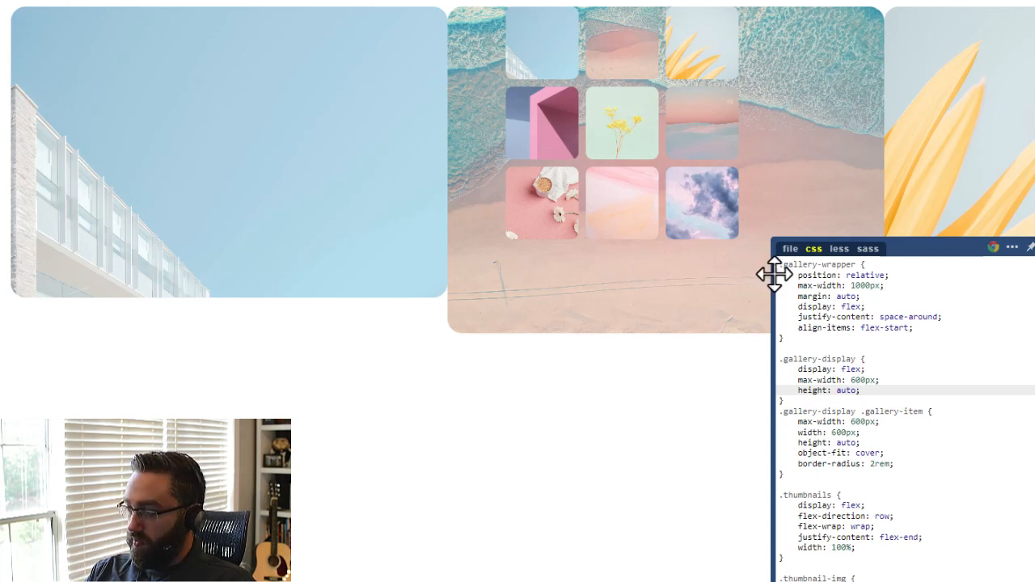
Undo the removal of overflow-x: hidden in .gallery-display and delete the extra blank line above it.
{"action": "key", "text": "ctrl+z"}
{"action": "key", "text": "ctrl+z"}
{"action": "left_click", "coordinate": [808, 400]}
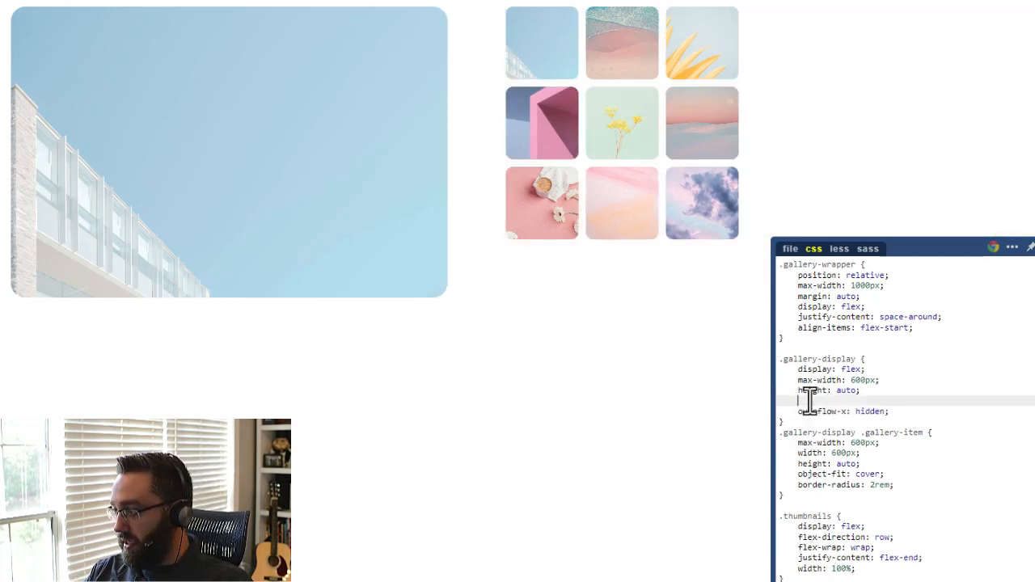
{"action": "key", "text": "BackSpace"}
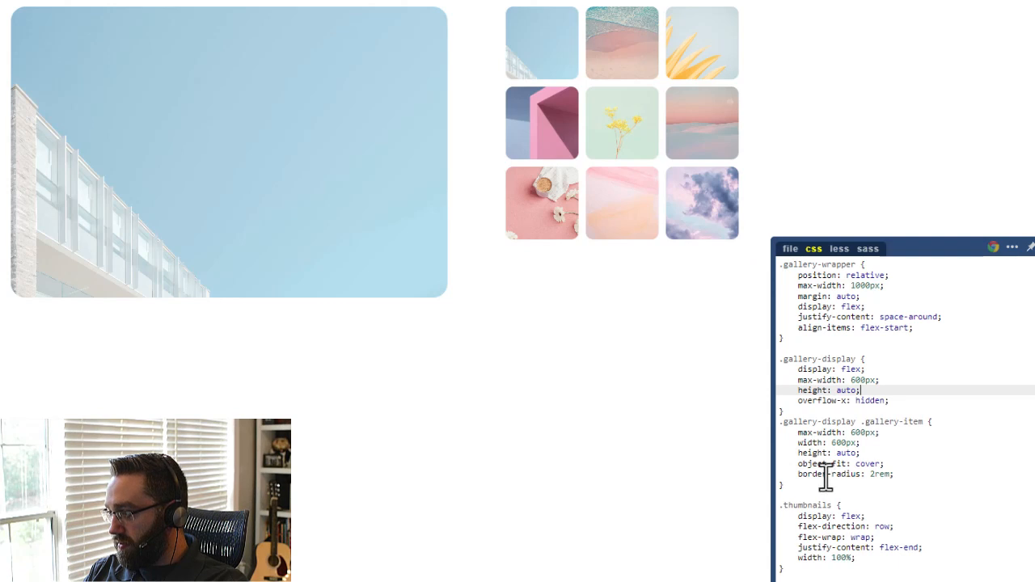
Examine the sizing, object-fit and border-radius rules for .gallery-item, then the .thumbnails and .thumbnail-img rules.
{"action": "left_click", "coordinate": [808, 474]}
{"action": "left_click", "coordinate": [809, 463]}
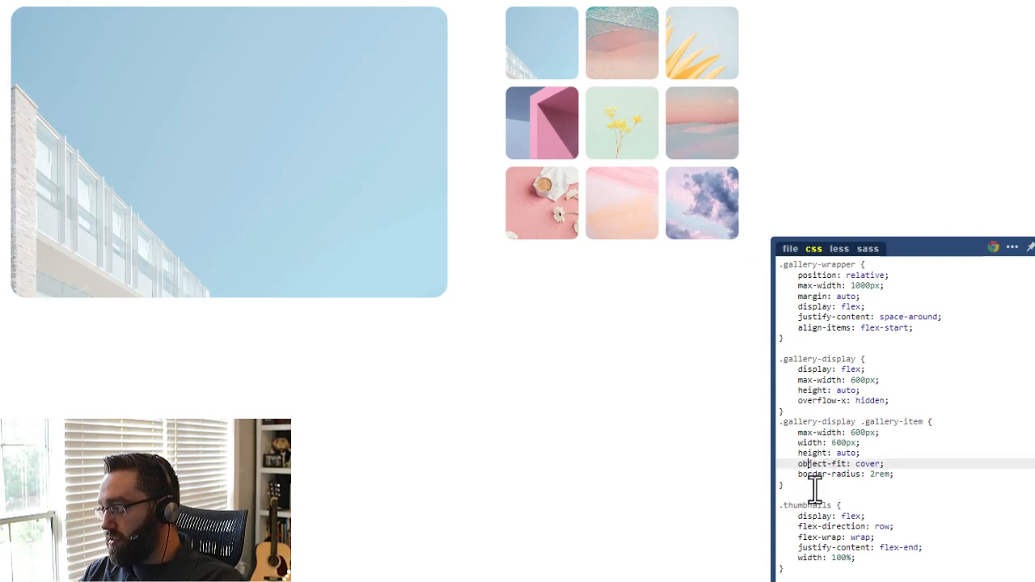
{"action": "left_click_drag", "start_coordinate": [824, 480], "coordinate": [785, 429]}
{"action": "left_click", "coordinate": [923, 421]}
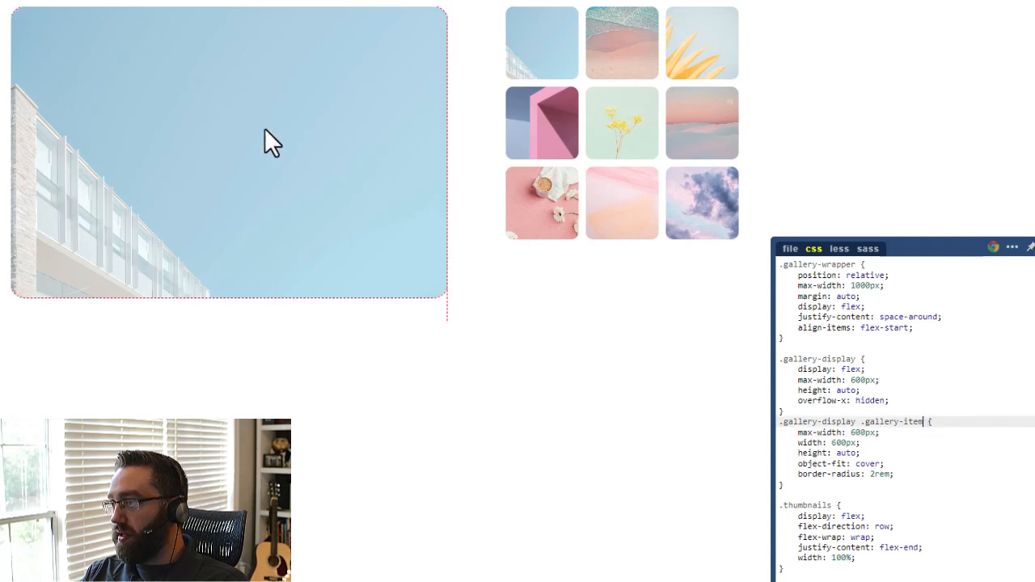
{"action": "left_click", "coordinate": [862, 429]}
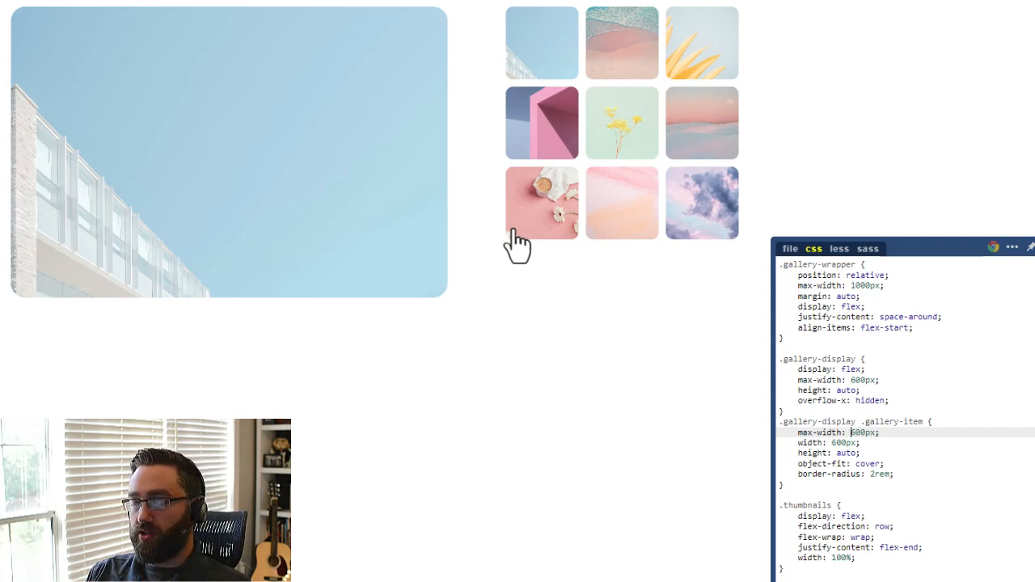
{"action": "left_click", "coordinate": [841, 516]}
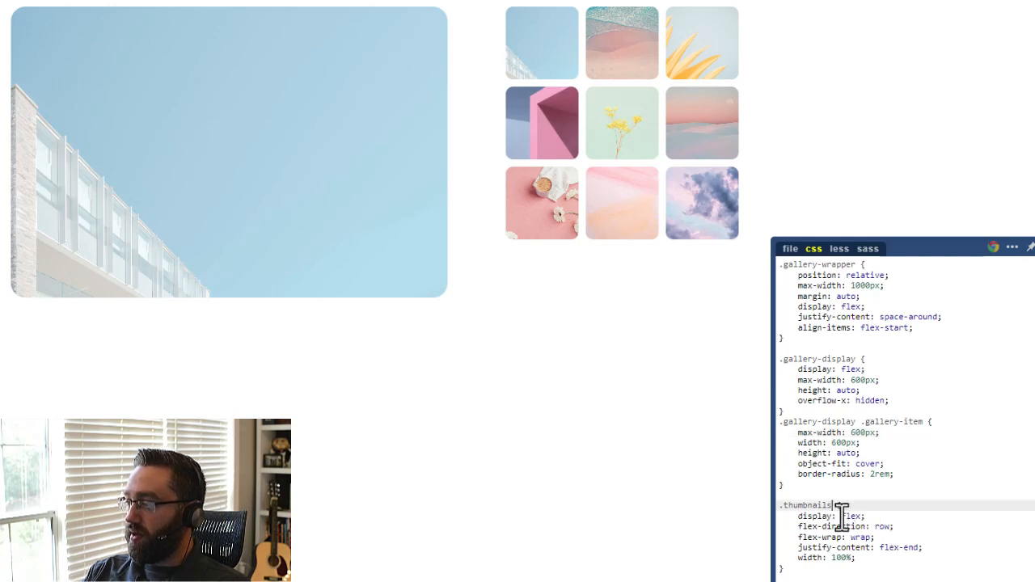
{"action": "scroll", "coordinate": [847, 511], "scroll_direction": "down", "scroll_amount": 3}
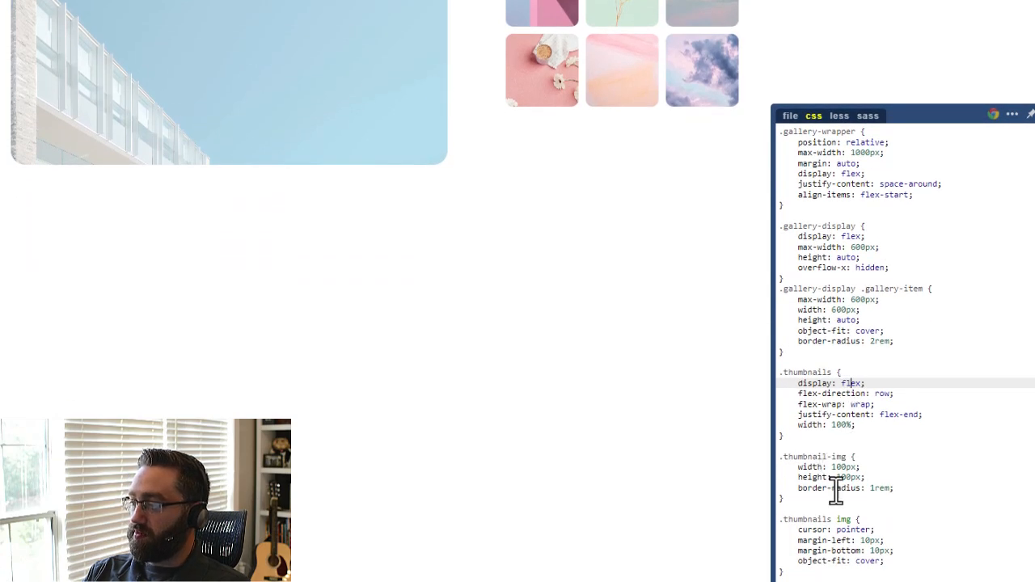
{"action": "left_click", "coordinate": [841, 457]}
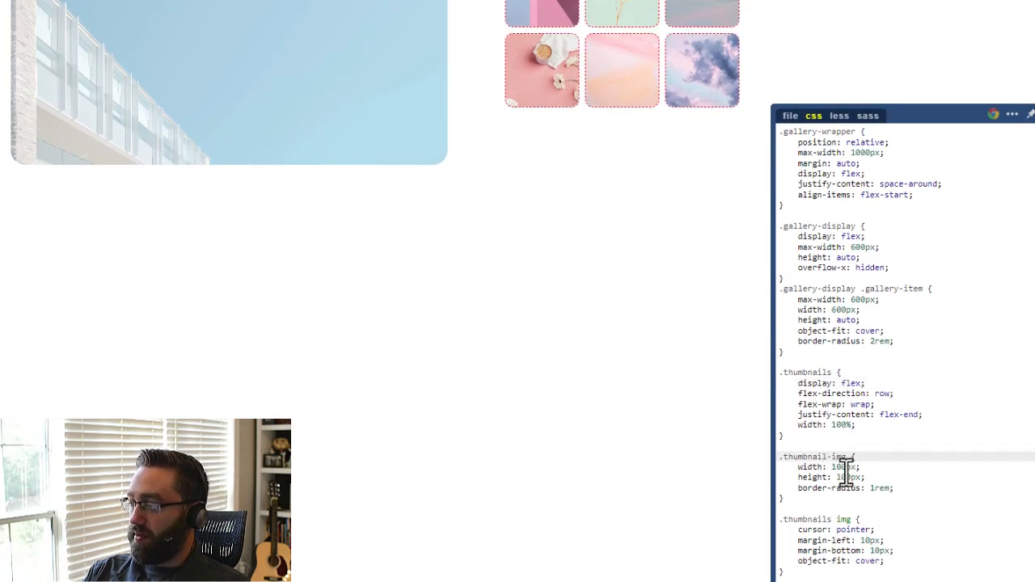
{"action": "left_click", "coordinate": [812, 467]}
{"action": "left_click", "coordinate": [850, 477]}
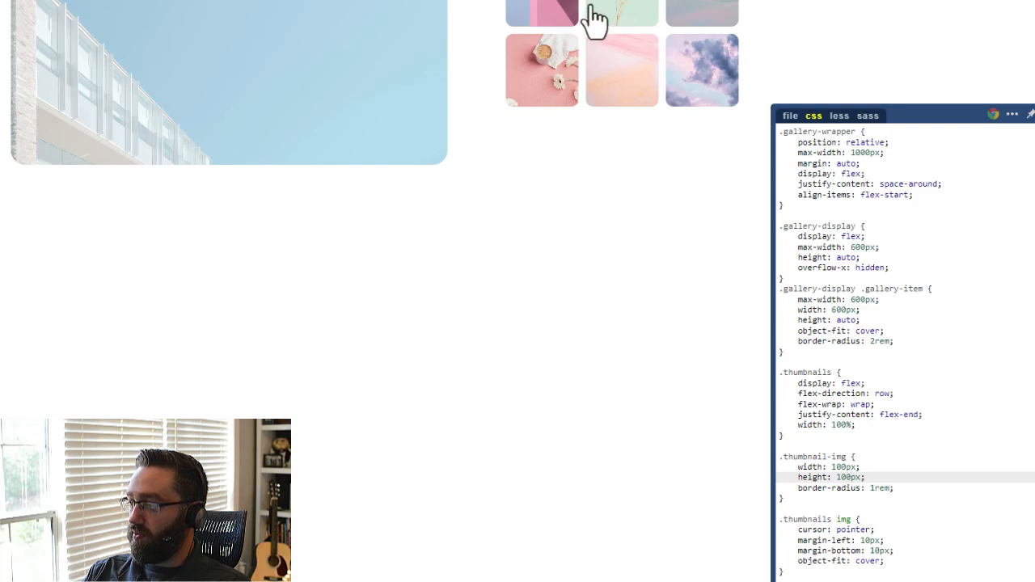
Try the gallery thumbnails one after another on the live page to check that each switches the full-size picture.
{"action": "left_click", "coordinate": [659, 138]}
{"action": "left_click", "coordinate": [651, 58]}
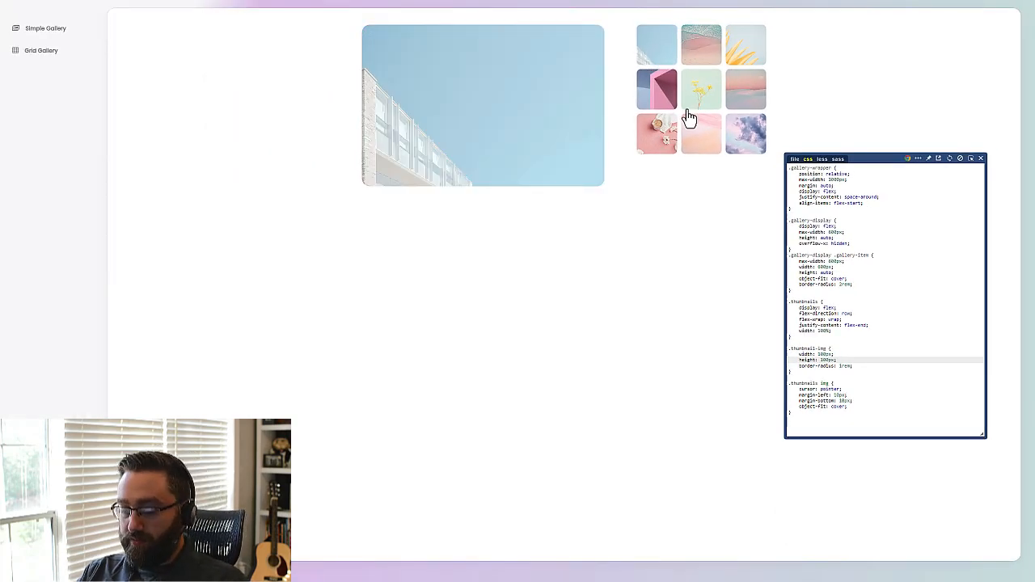
{"action": "left_click", "coordinate": [703, 61]}
{"action": "left_click", "coordinate": [751, 69]}
{"action": "left_click", "coordinate": [744, 102]}
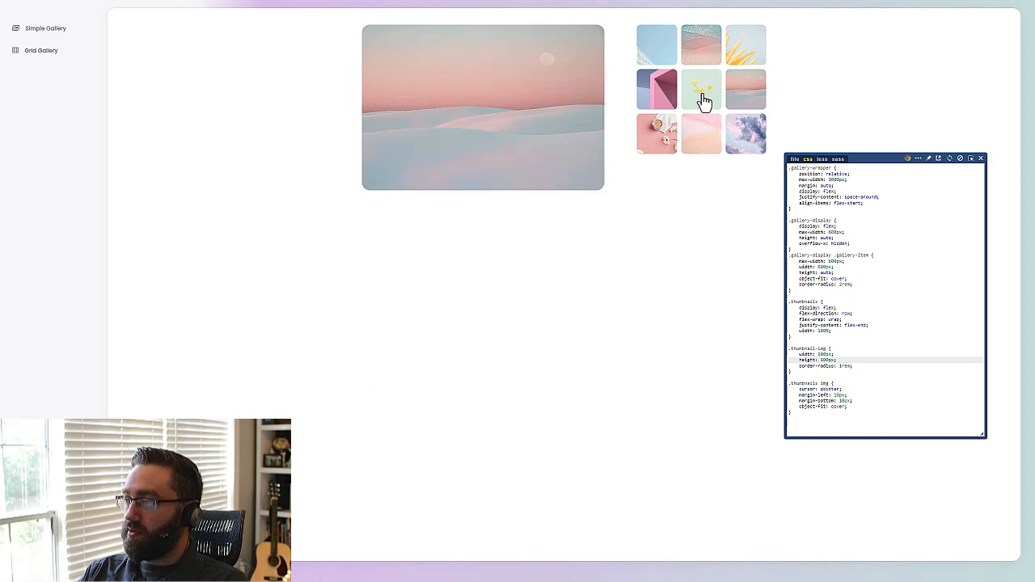
{"action": "left_click", "coordinate": [704, 101]}
{"action": "left_click", "coordinate": [664, 101]}
{"action": "left_click", "coordinate": [667, 139]}
{"action": "left_click", "coordinate": [704, 147]}
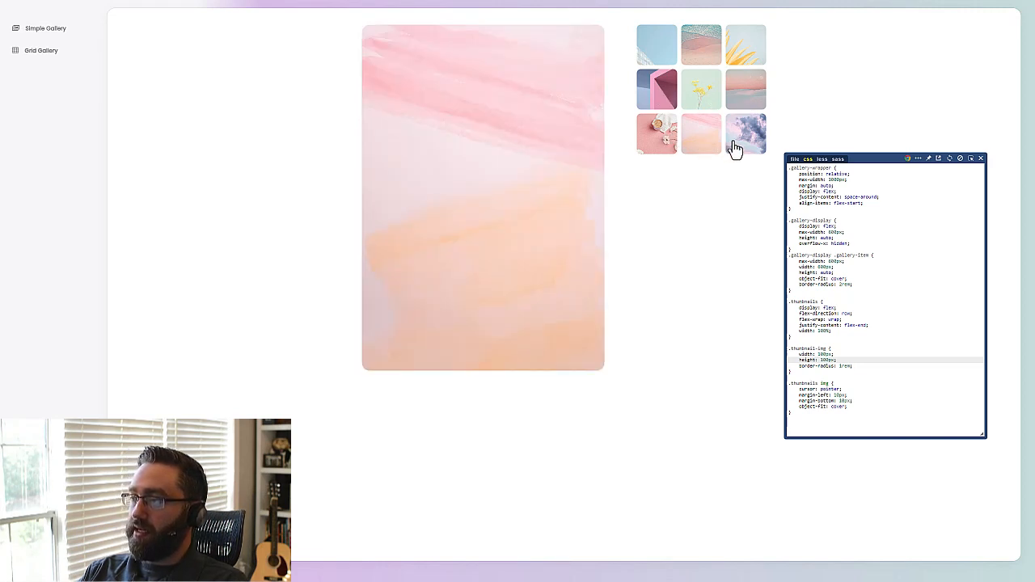
{"action": "left_click", "coordinate": [734, 148]}
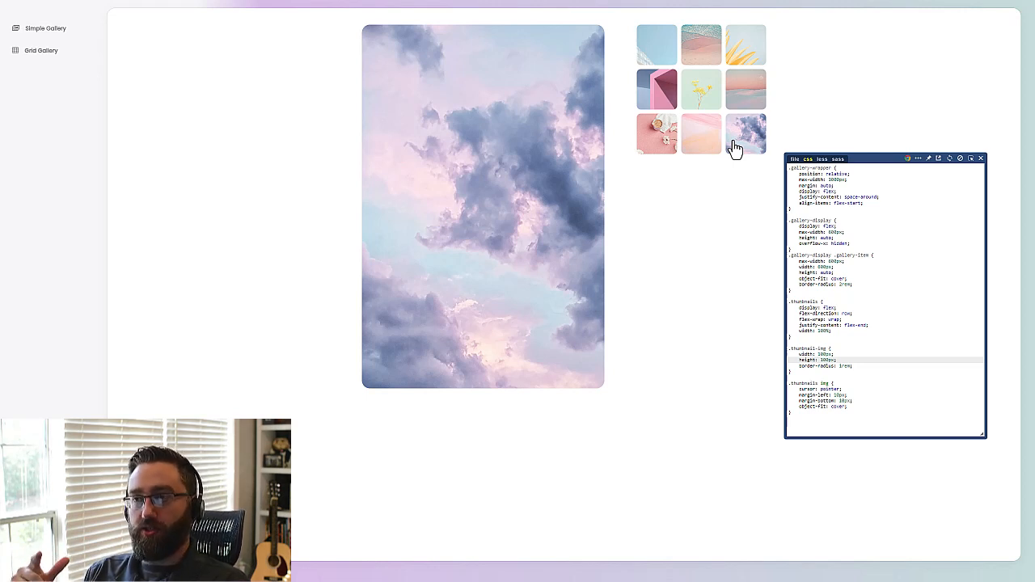
Return to the page builder, open the Image Gallery Custom Detail template and examine its thumbnails and gallery-display blocks.
{"action": "key", "text": "ctrl+shift+Tab"}
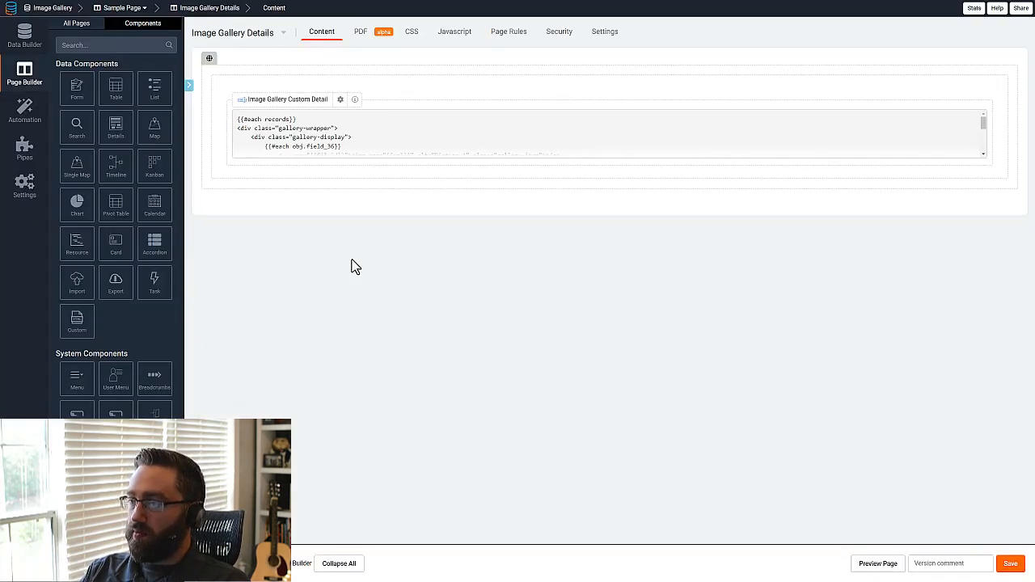
{"action": "left_click", "coordinate": [328, 148]}
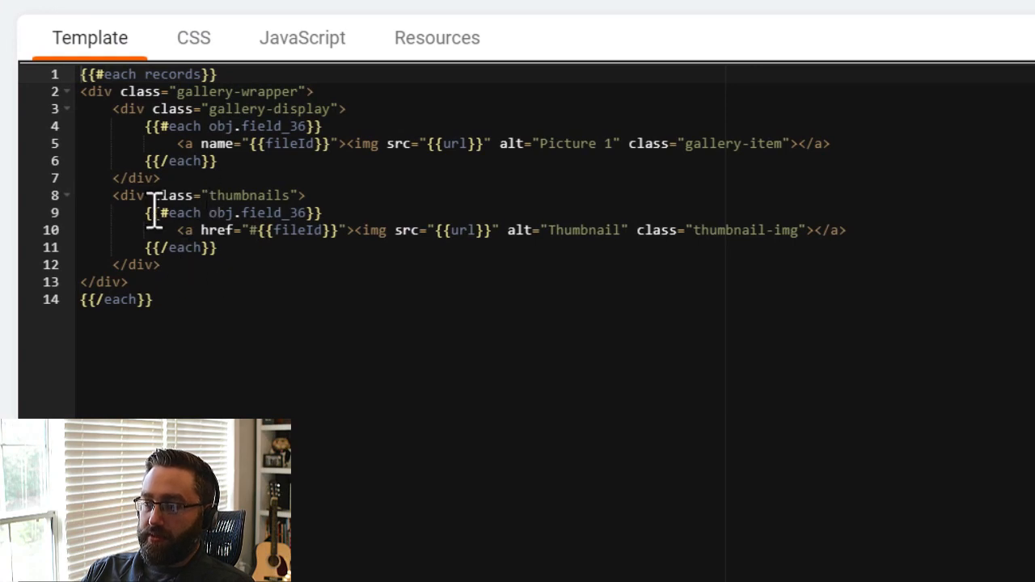
{"action": "left_click_drag", "start_coordinate": [112, 195], "coordinate": [176, 267]}
{"action": "left_click_drag", "start_coordinate": [162, 183], "coordinate": [115, 119]}
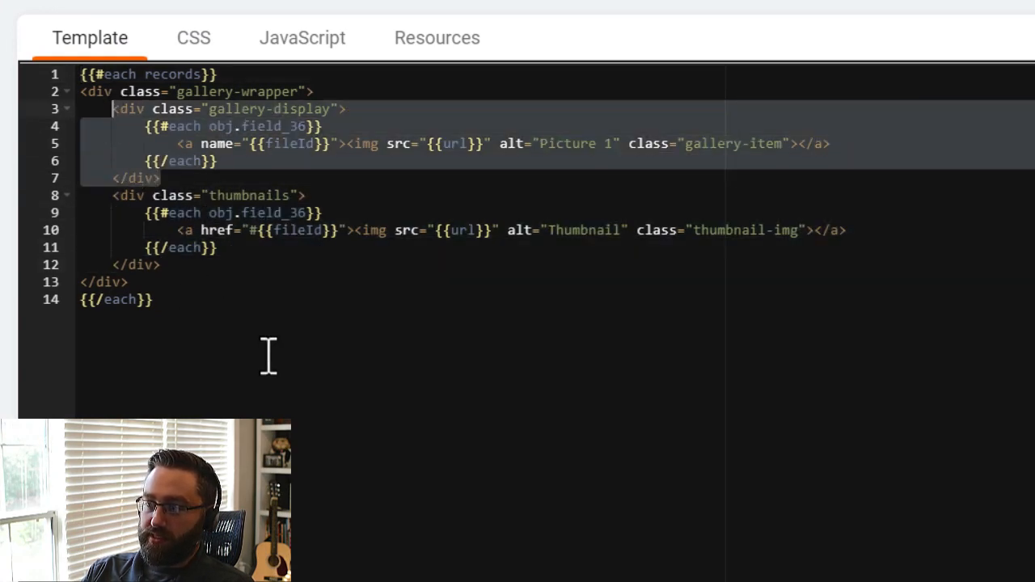
{"action": "left_click", "coordinate": [311, 177]}
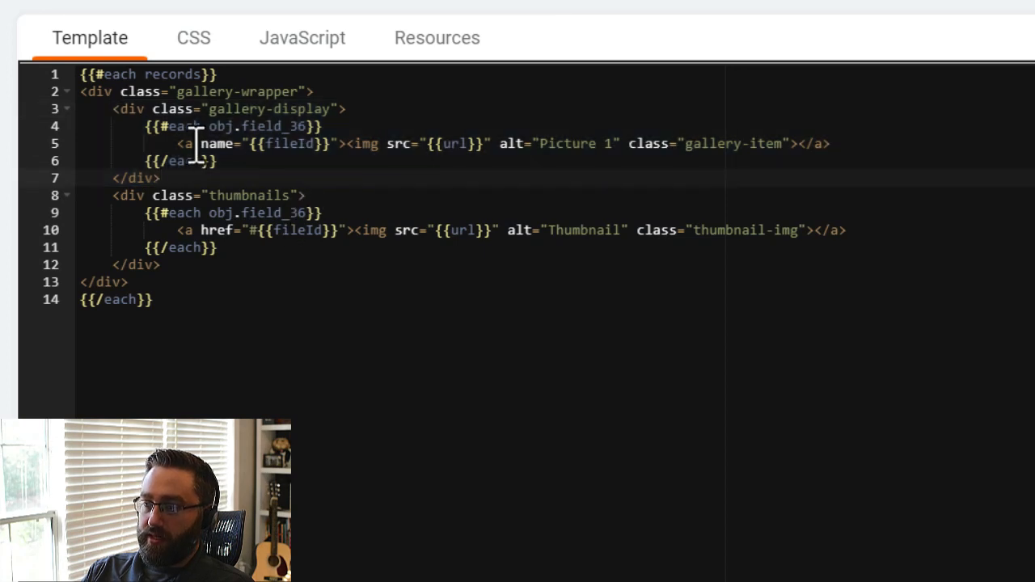
Examine the gallery-display loop over obj.field_36, with the anchor's name set to {{fileId}} and the image source set to {{url}}.
{"action": "left_click_drag", "start_coordinate": [202, 149], "coordinate": [234, 149]}
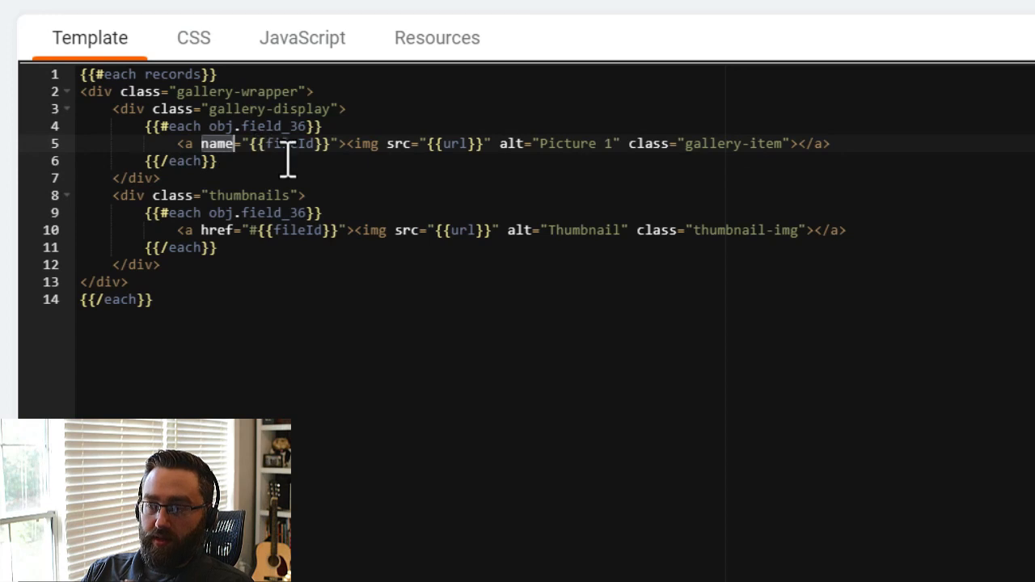
{"action": "left_click_drag", "start_coordinate": [332, 143], "coordinate": [256, 157]}
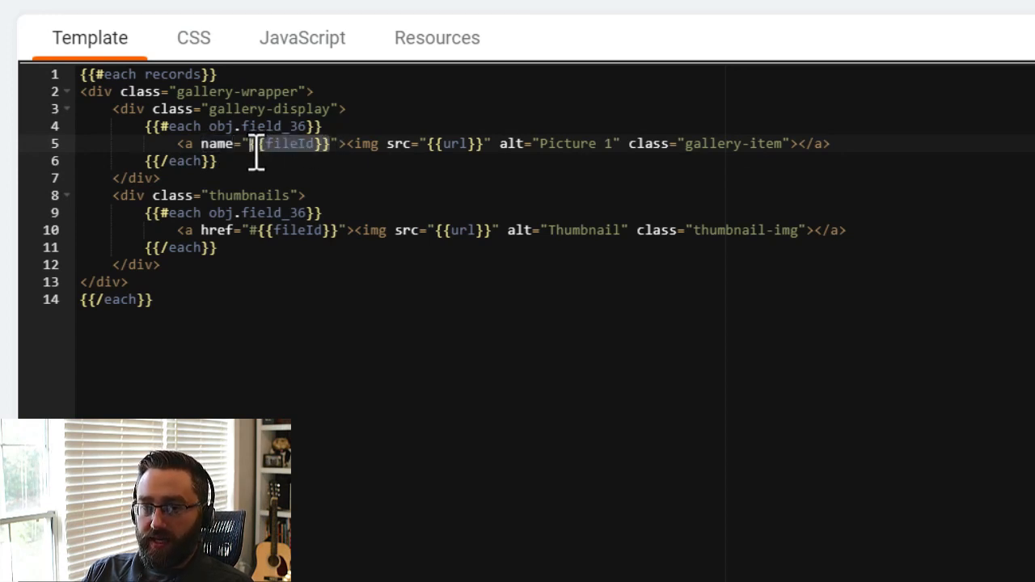
{"action": "left_click_drag", "start_coordinate": [256, 156], "coordinate": [250, 154]}
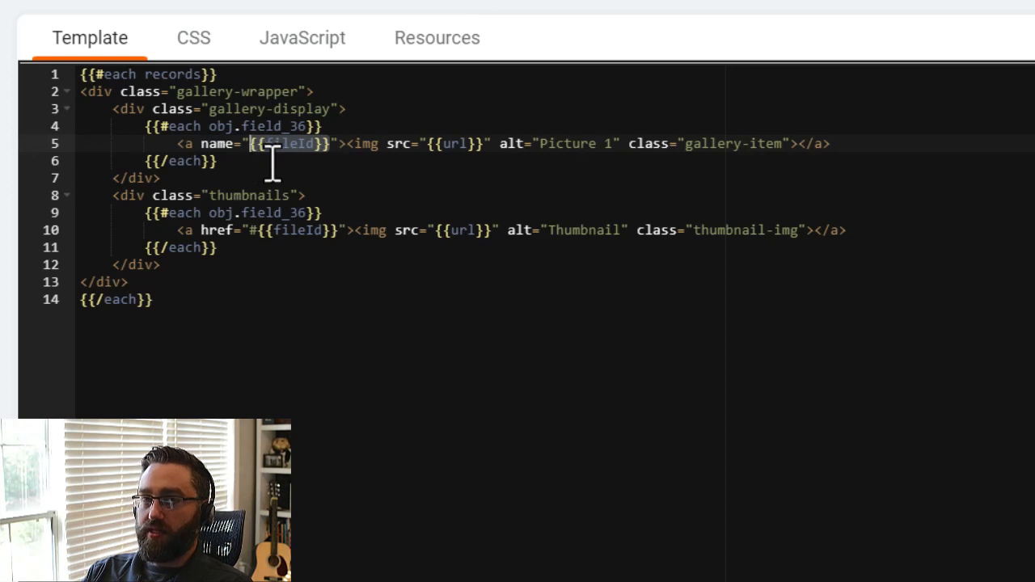
{"action": "left_click", "coordinate": [318, 176]}
{"action": "left_click_drag", "start_coordinate": [332, 152], "coordinate": [302, 129]}
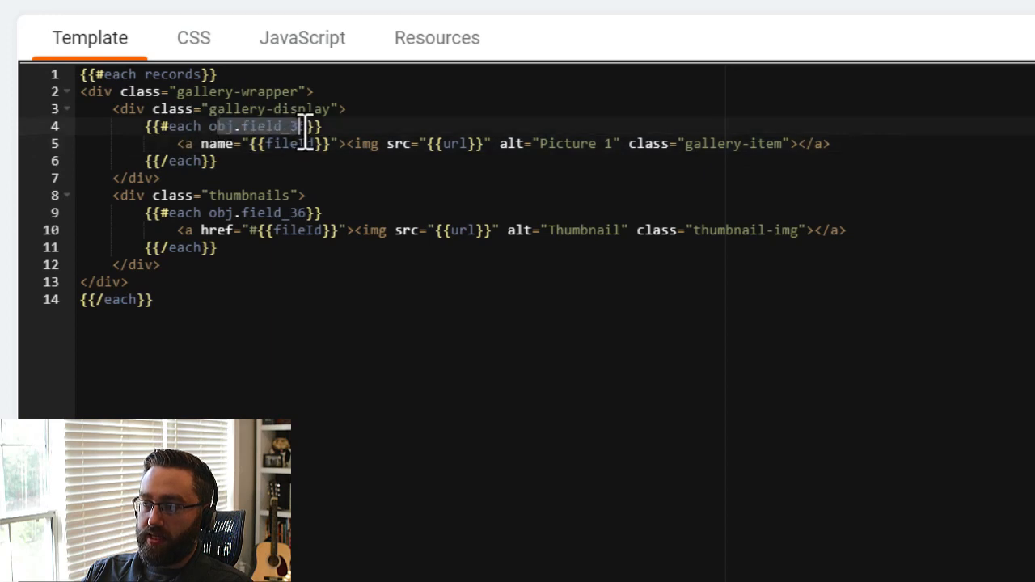
{"action": "left_click", "coordinate": [254, 147]}
{"action": "left_click_drag", "start_coordinate": [293, 148], "coordinate": [334, 149]}
{"action": "left_click", "coordinate": [213, 146]}
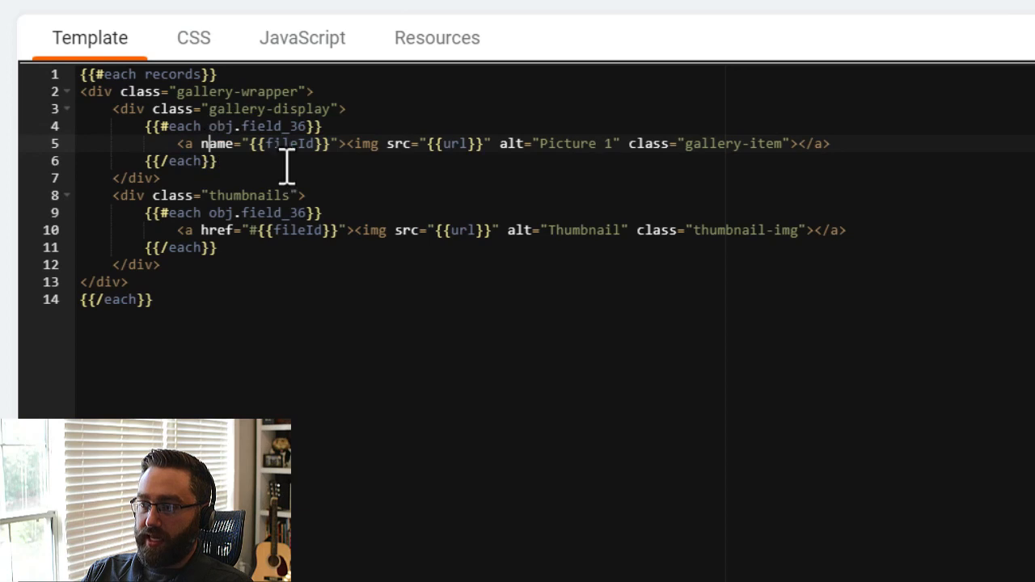
{"action": "left_click_drag", "start_coordinate": [426, 146], "coordinate": [483, 147]}
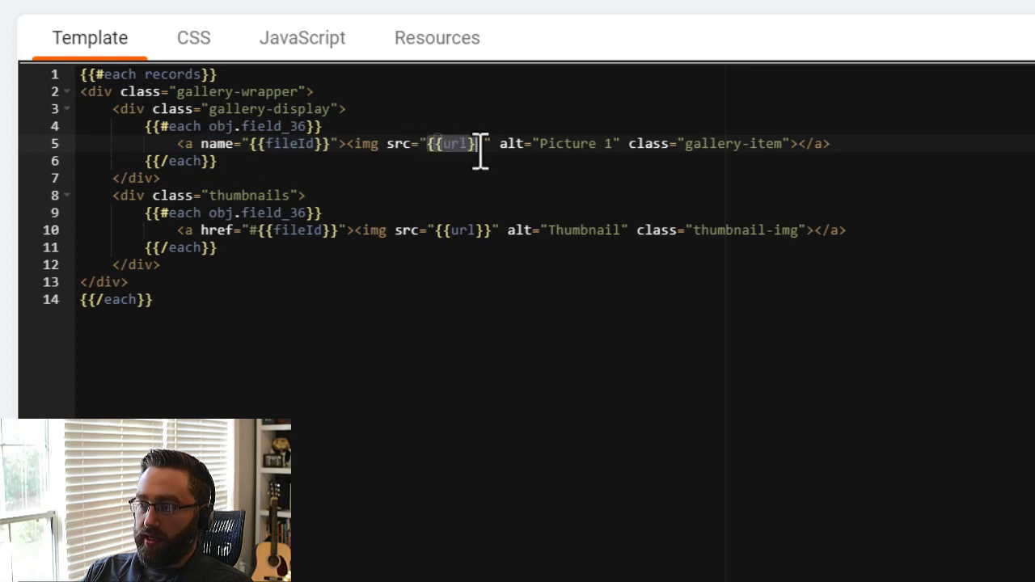
{"action": "left_click", "coordinate": [397, 145]}
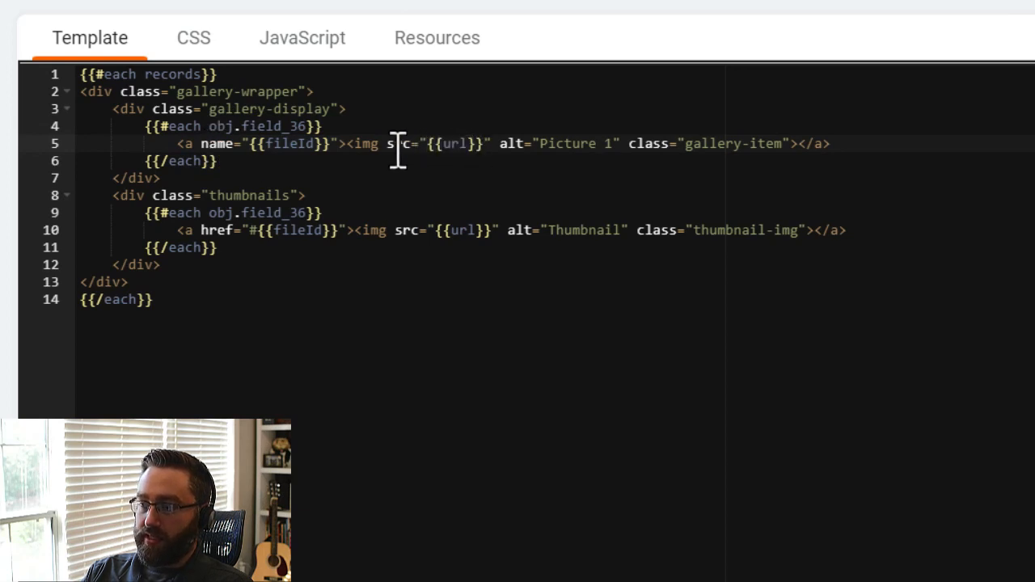
Examine the thumbnails loop, comparing its #{{fileId}} href with the display anchor's name and checking the {{url}} image source.
{"action": "left_click", "coordinate": [227, 194]}
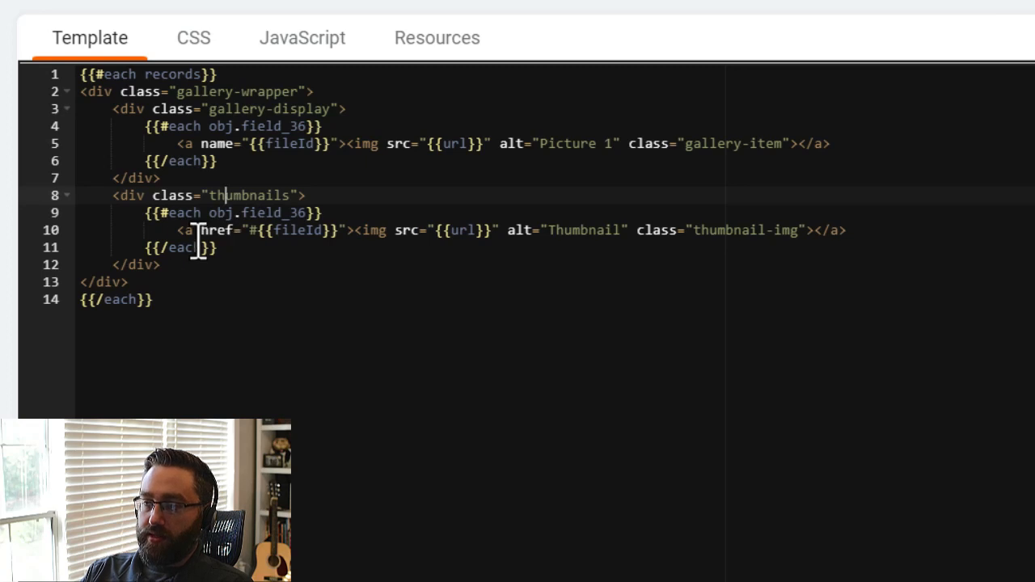
{"action": "left_click_drag", "start_coordinate": [258, 233], "coordinate": [338, 235]}
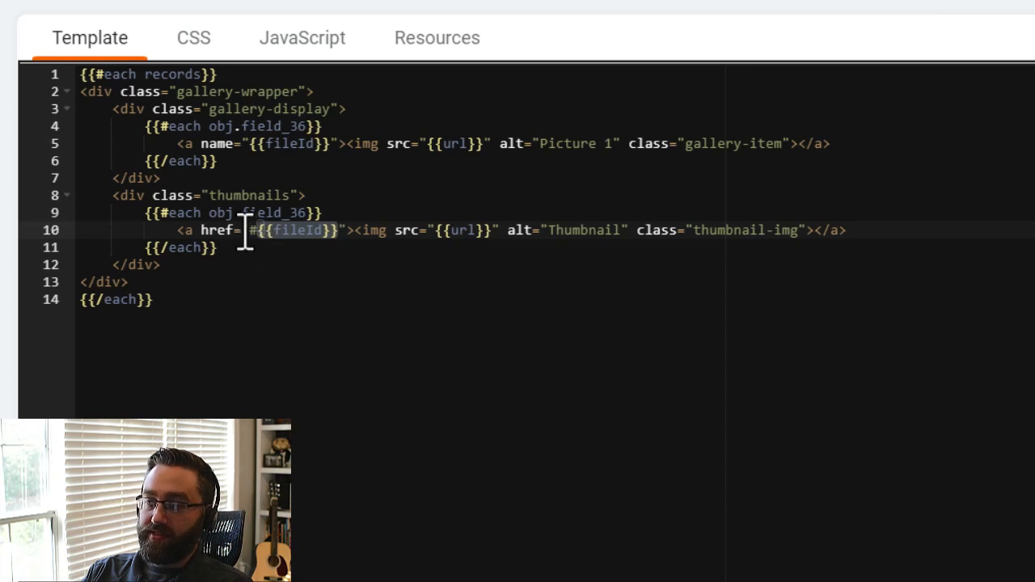
{"action": "left_click", "coordinate": [297, 311]}
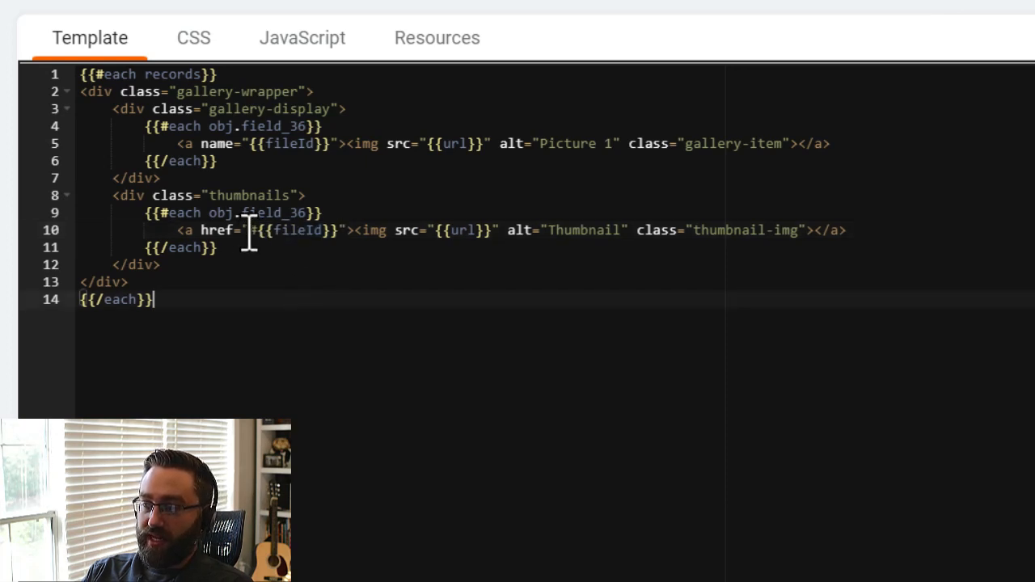
{"action": "left_click_drag", "start_coordinate": [201, 146], "coordinate": [331, 150]}
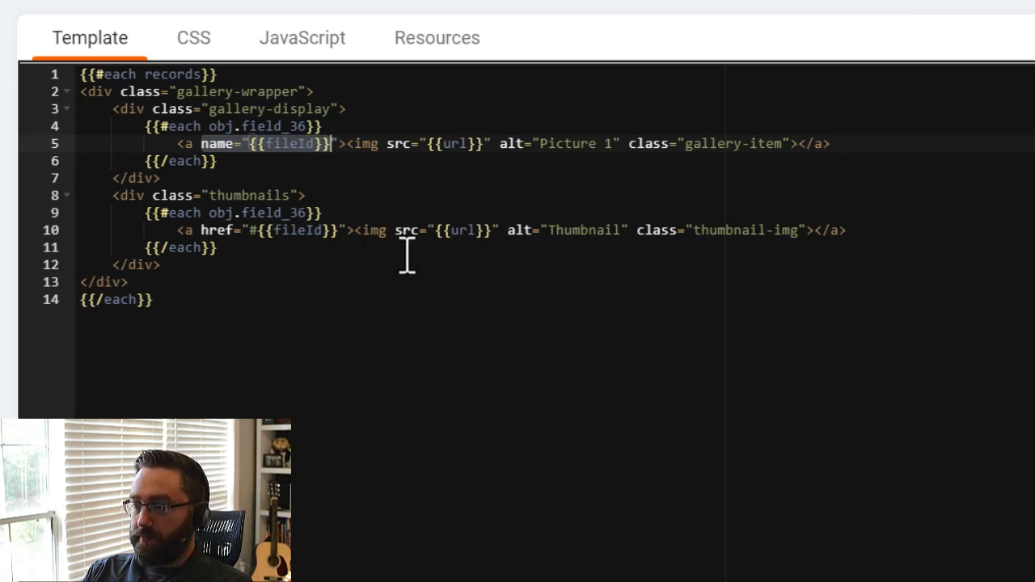
{"action": "left_click_drag", "start_coordinate": [356, 230], "coordinate": [435, 231]}
{"action": "left_click", "coordinate": [488, 232]}
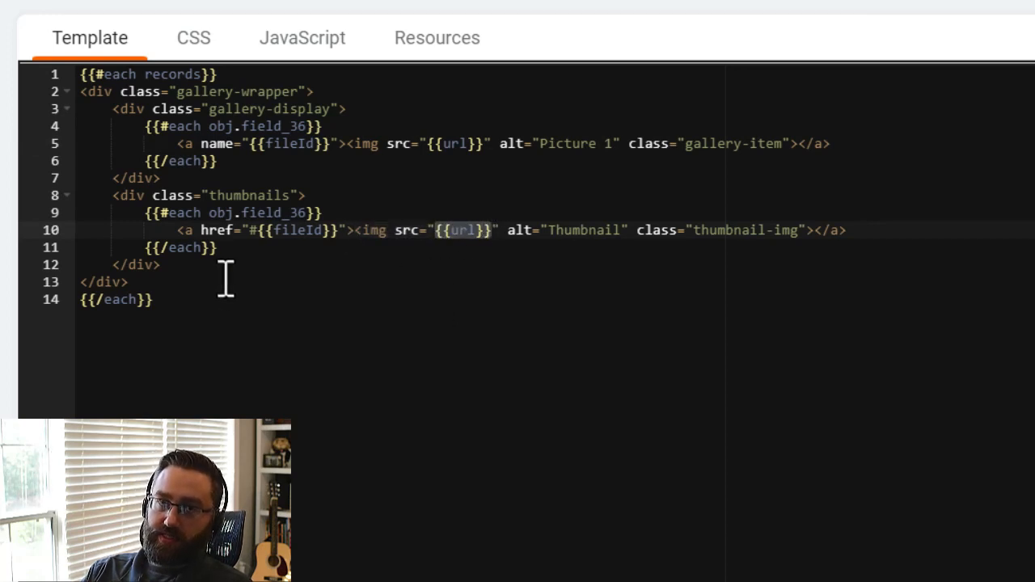
{"action": "left_click", "coordinate": [312, 295]}
Copy all the gallery styles from the live CSS editor into the custom component's CSS and save the component.
{"action": "left_click", "coordinate": [193, 38]}
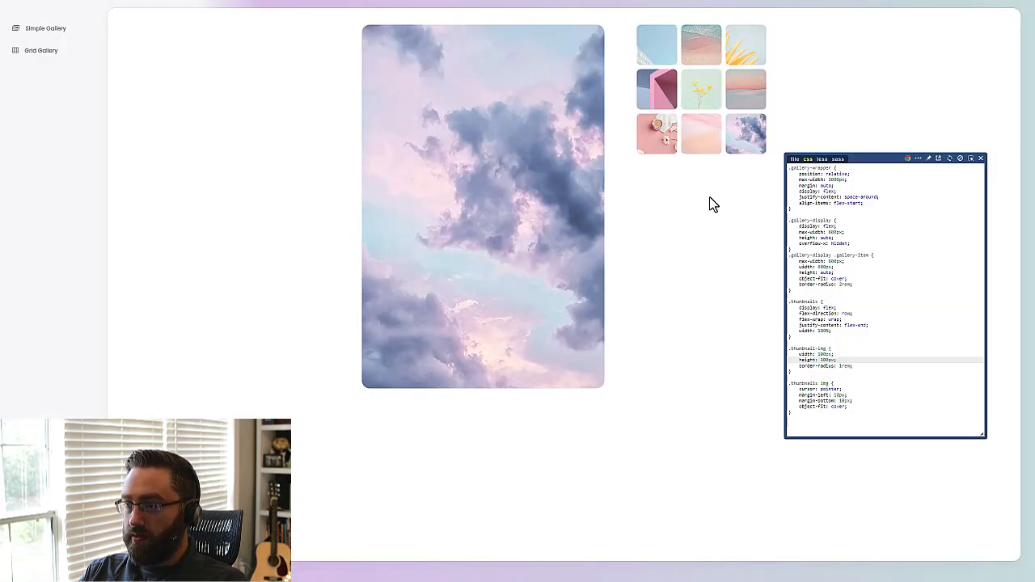
{"action": "left_click", "coordinate": [875, 294]}
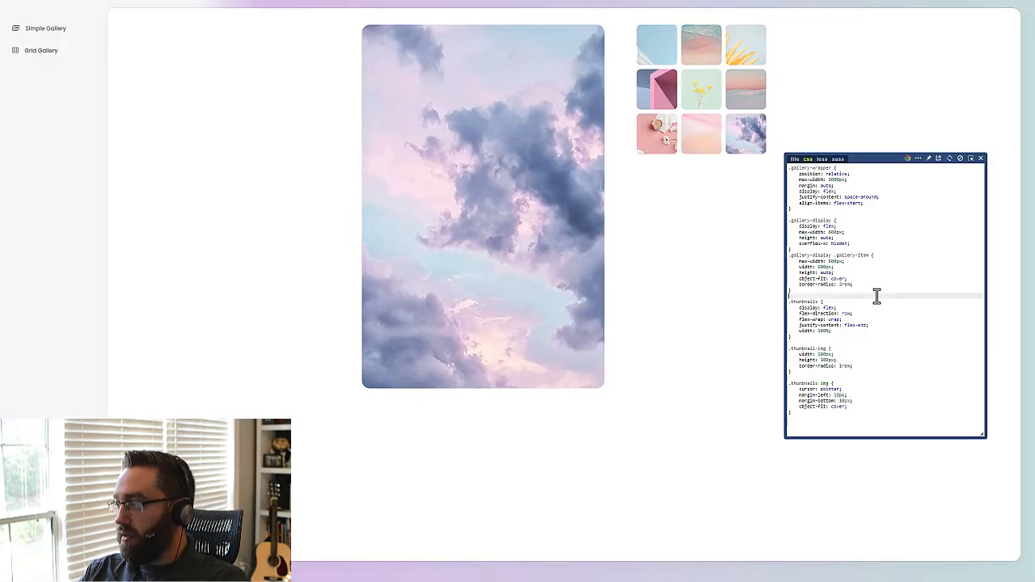
{"action": "key", "text": "ctrl+a"}
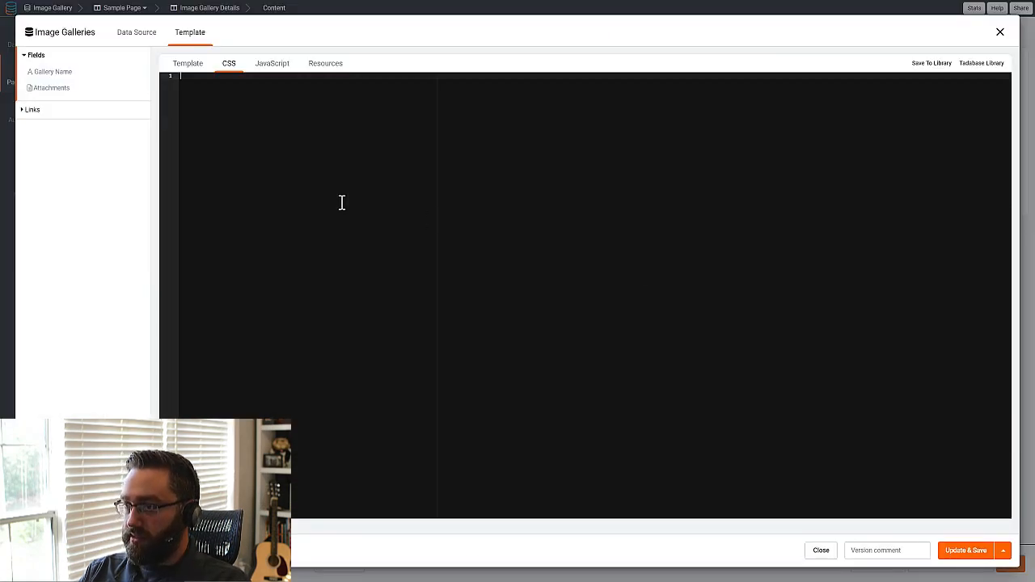
{"action": "type", "text": ".gallery-wrapper {     position: relative;     max-width: 1000px;     margin: auto;     display: flex;     justify-content: space-around;     align-items: flex-start; }  .gallery-display {     display: flex;     max-width: 600px;     height: auto;     overflow-x: hidden; } .gallery-display .gallery-item {     max-width: 600px;     width: 600px;     height: auto;     object-fit: cover;     border-radius: 2rem; }  .thumbnails {     display: flex;     flex-direction: row;     flex-wrap: wrap;     justify-content: flex-end;     width: 100%; }  .thumbnail-img {     width: 100px;     height: 100px;     border-radius: 1rem; }  .thumbnails img {     cursor: pointer;     margin-left: 10px;     margin-bottom: 10px;     object-fit: cover; }"}
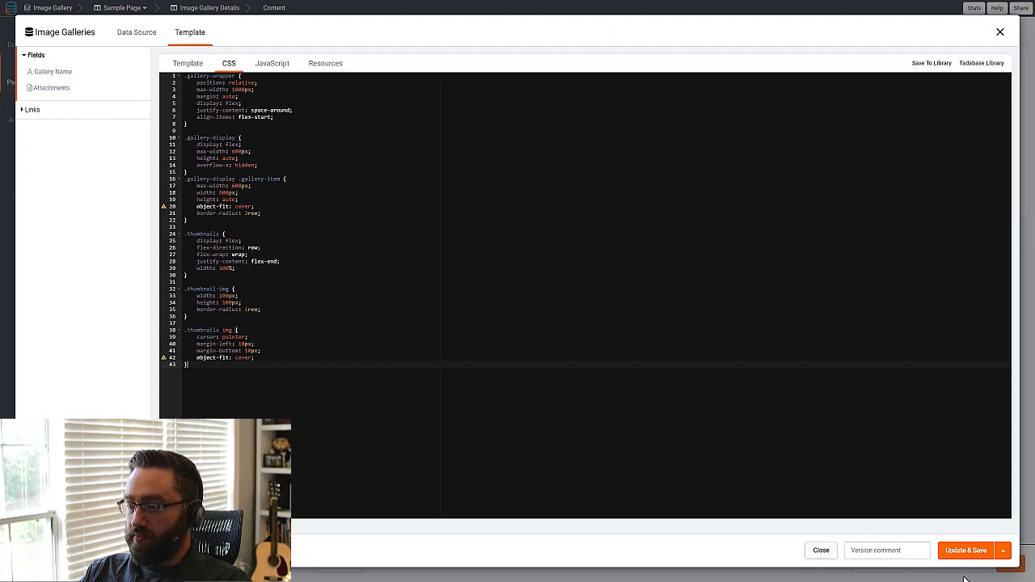
{"action": "left_click", "coordinate": [973, 557]}
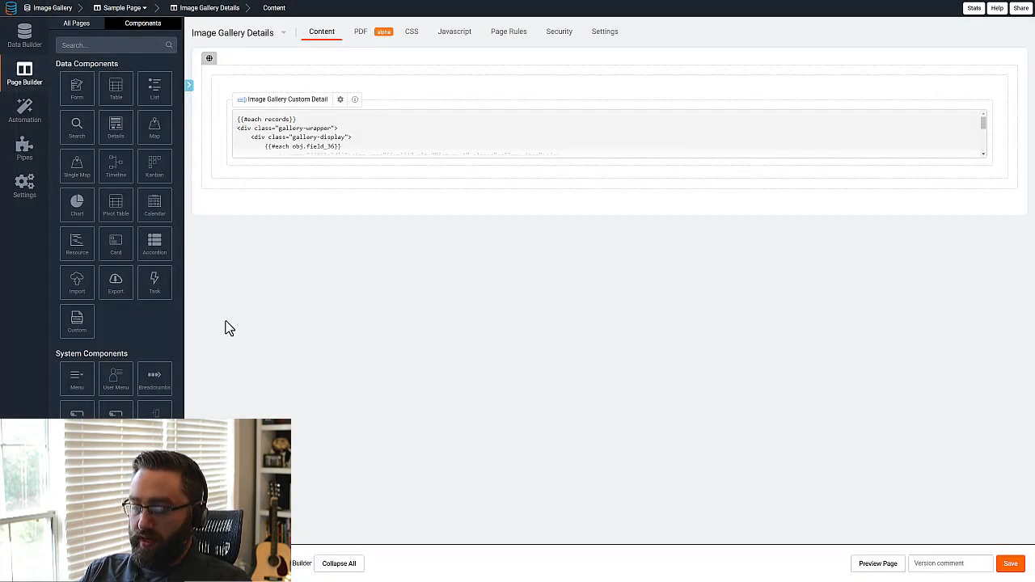
Reload the live gallery page and choose the second thumbnail to check the saved styles.
{"action": "key", "text": "F5"}
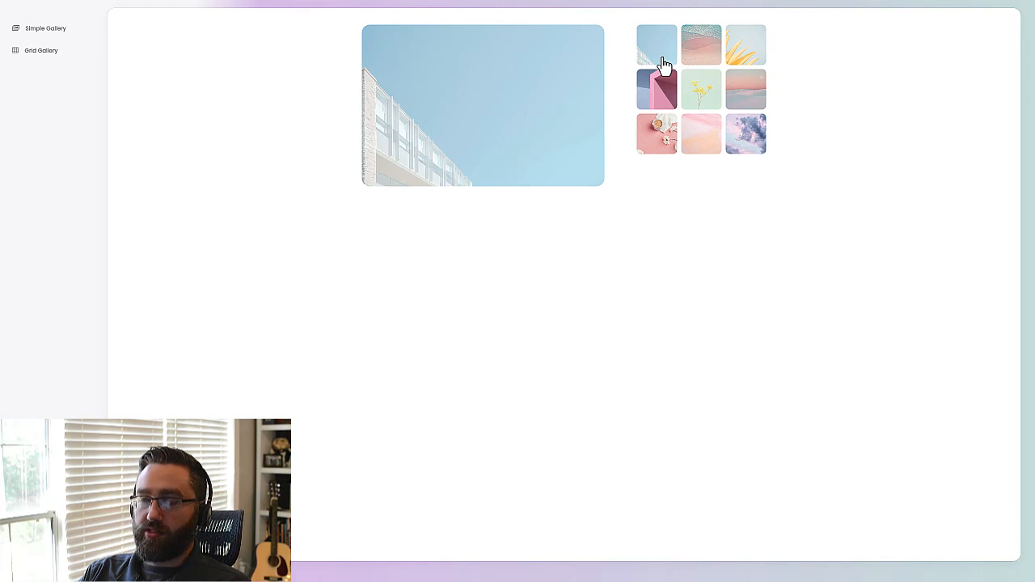
{"action": "left_click", "coordinate": [705, 64]}
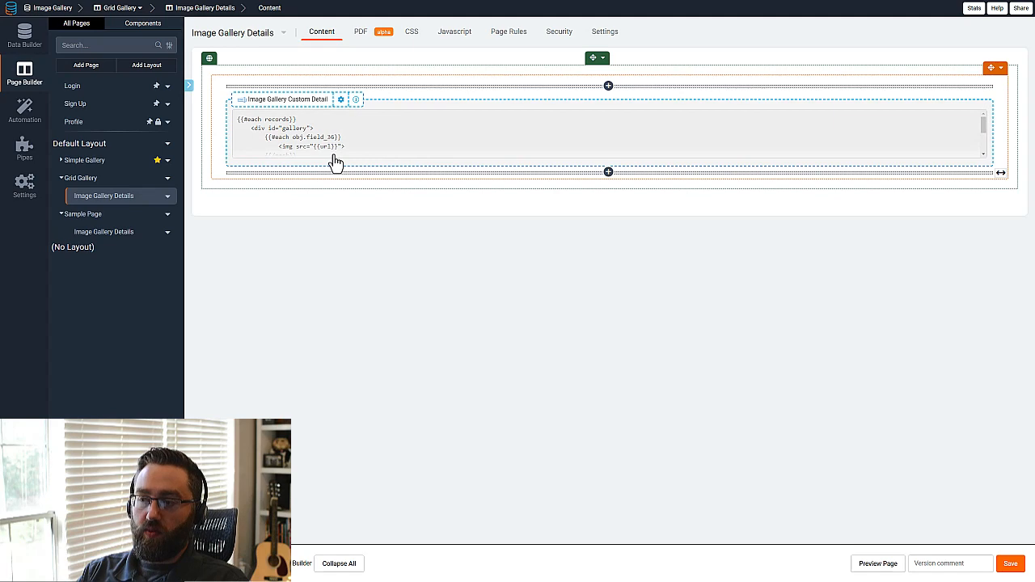
Open the custom component template on Grid Gallery's Image Gallery Details page and examine its gallery image loop and myModal markup.
{"action": "left_click", "coordinate": [275, 170]}
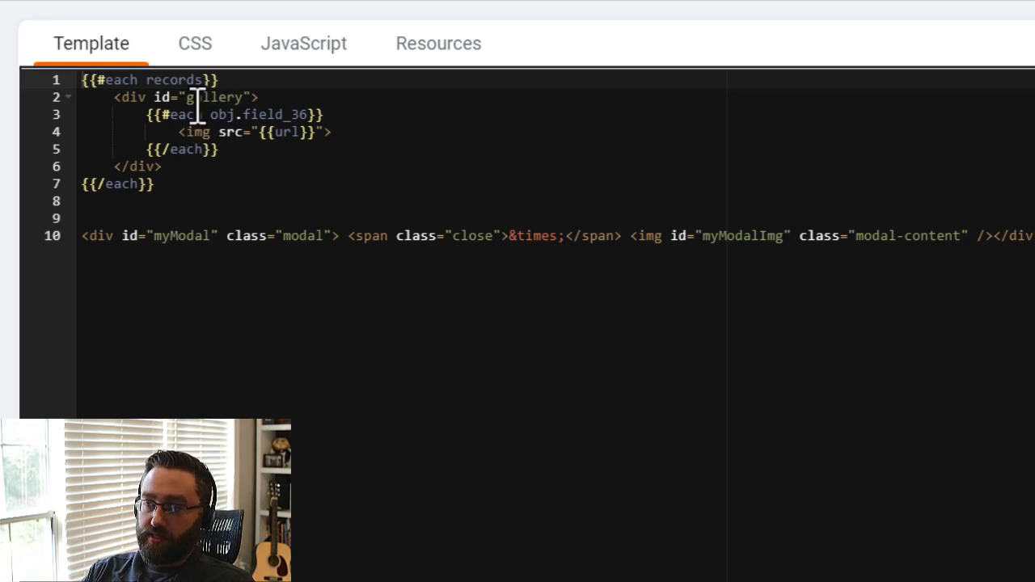
{"action": "left_click", "coordinate": [164, 186]}
{"action": "left_click_drag", "start_coordinate": [164, 186], "coordinate": [83, 81]}
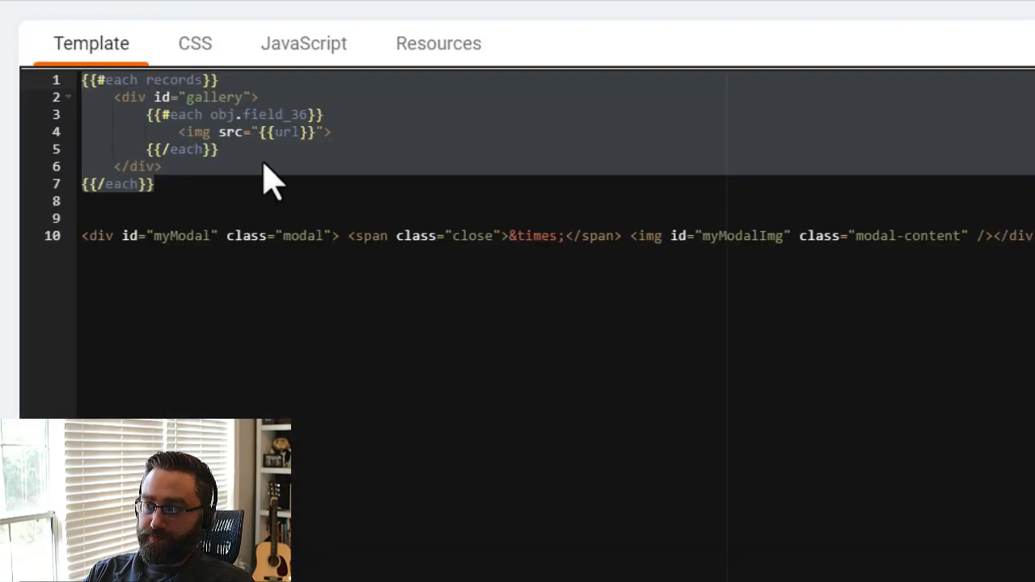
{"action": "left_click", "coordinate": [261, 165]}
{"action": "left_click_drag", "start_coordinate": [183, 97], "coordinate": [267, 98]}
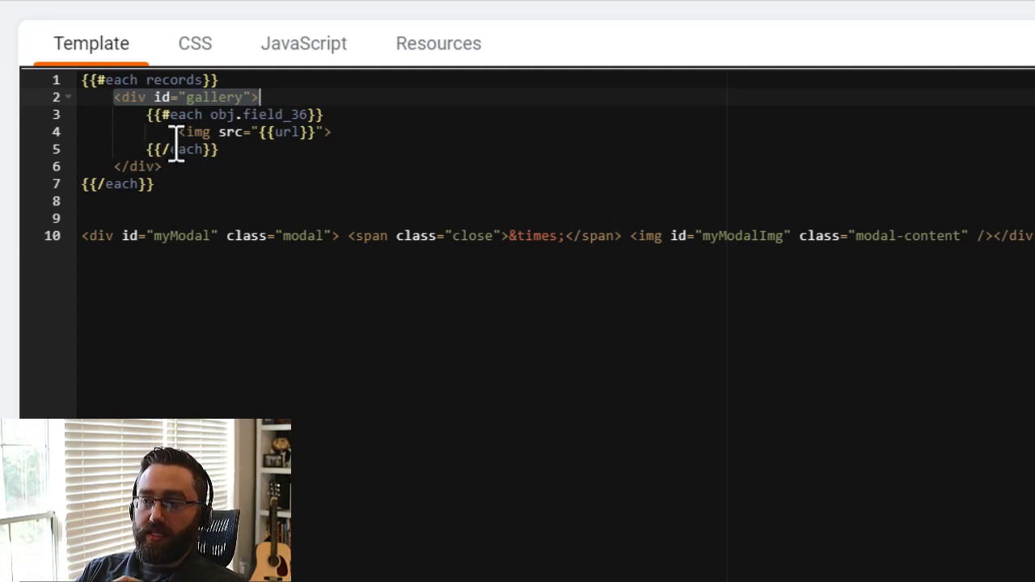
{"action": "left_click_drag", "start_coordinate": [180, 132], "coordinate": [353, 132]}
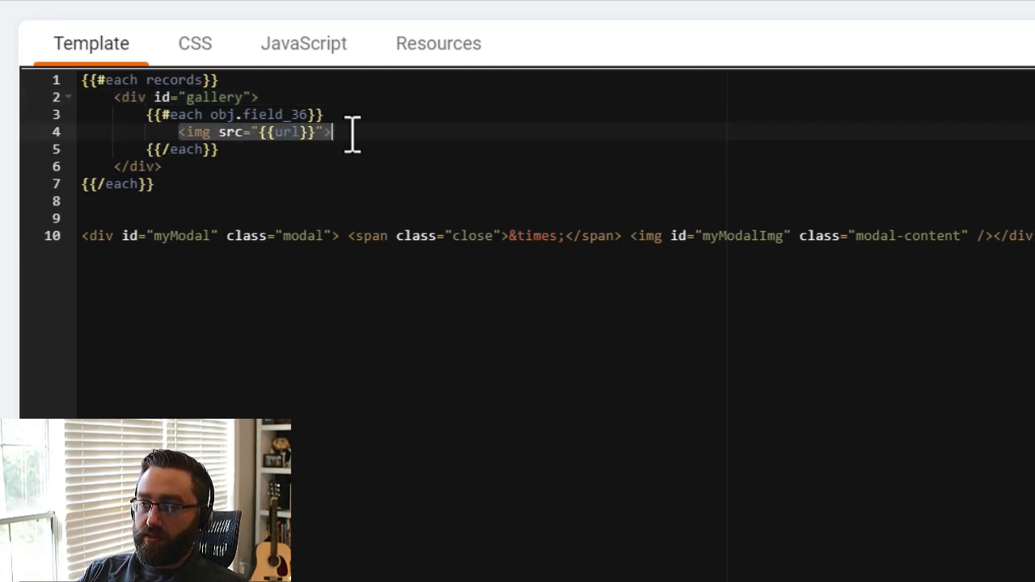
{"action": "mouse_move", "coordinate": [259, 132]}
{"action": "left_mouse_down"}
{"action": "mouse_move", "coordinate": [266, 148]}
{"action": "mouse_move", "coordinate": [266, 139]}
{"action": "left_mouse_up"}
{"action": "left_click", "coordinate": [293, 189]}
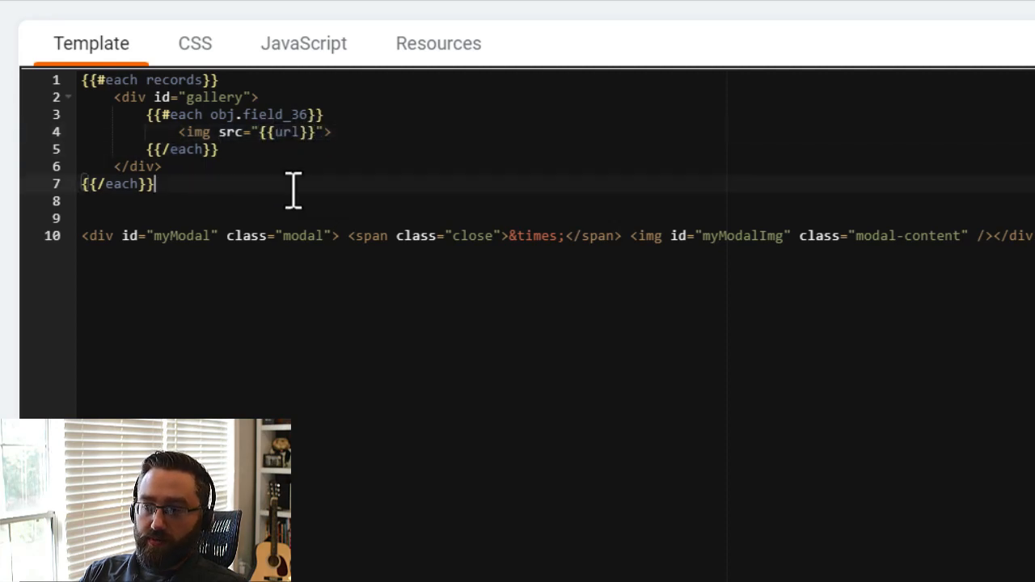
{"action": "left_click_drag", "start_coordinate": [1033, 235], "coordinate": [84, 240]}
{"action": "left_click", "coordinate": [291, 368]}
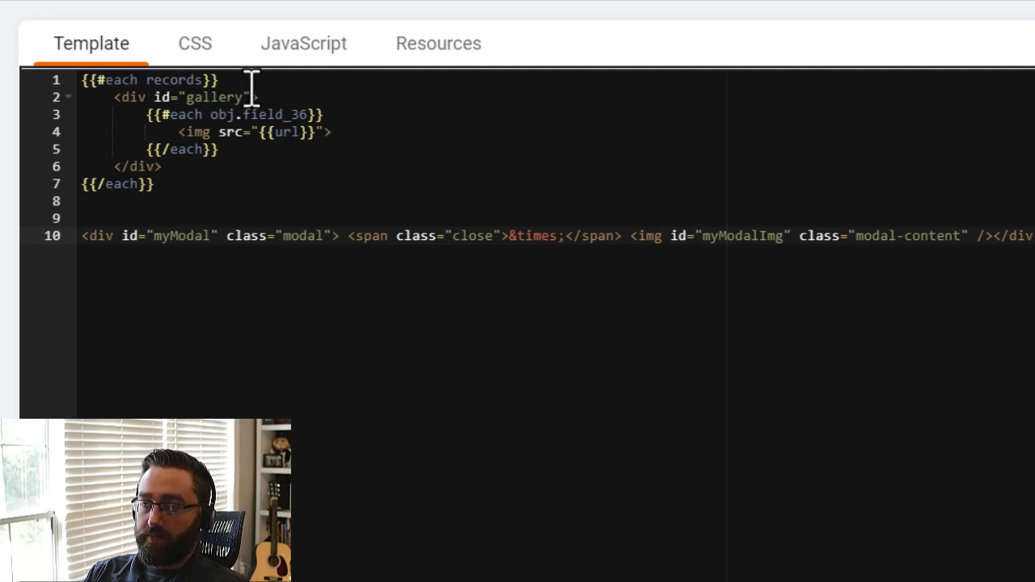
Open the grid component's CSS, then view the gallery record from the live Grid Gallery page.
{"action": "left_click", "coordinate": [212, 66]}
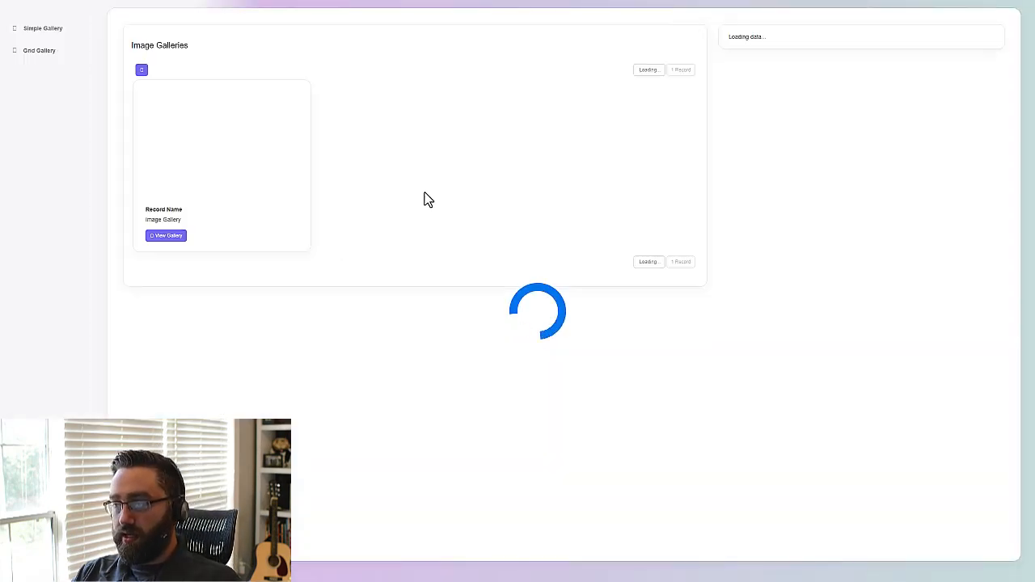
{"action": "left_click", "coordinate": [168, 240]}
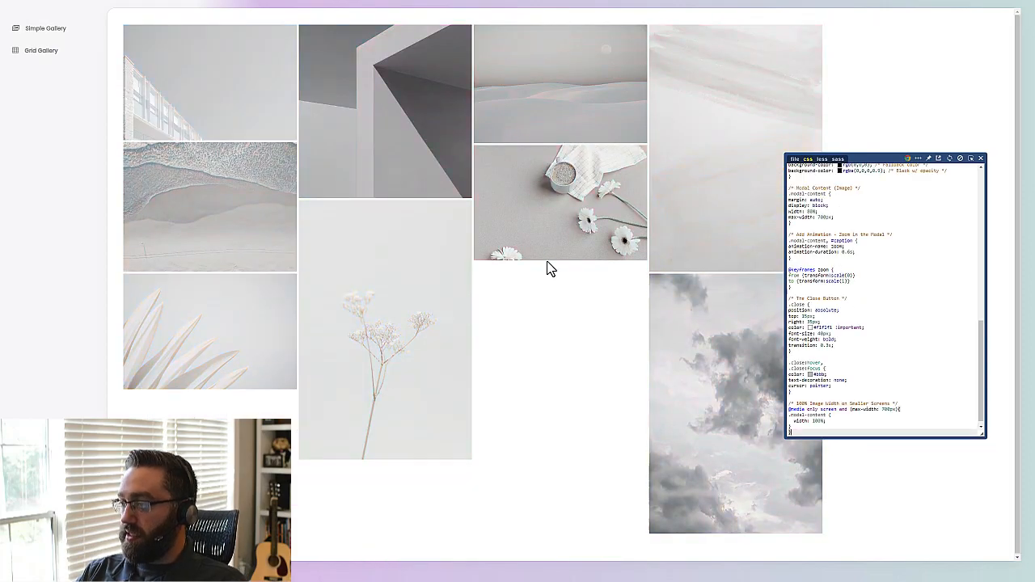
Examine the modal styles, #gallery column rules and max-width media queries in the grid gallery's live CSS.
{"action": "scroll", "coordinate": [891, 333], "scroll_direction": "up", "scroll_amount": 10}
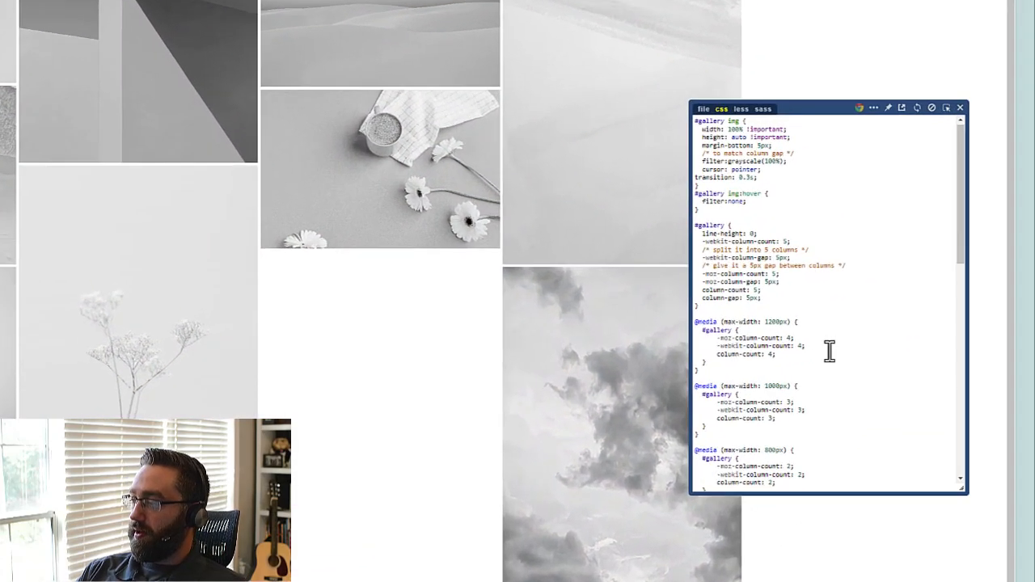
{"action": "scroll", "coordinate": [886, 334], "scroll_direction": "down", "scroll_amount": 10}
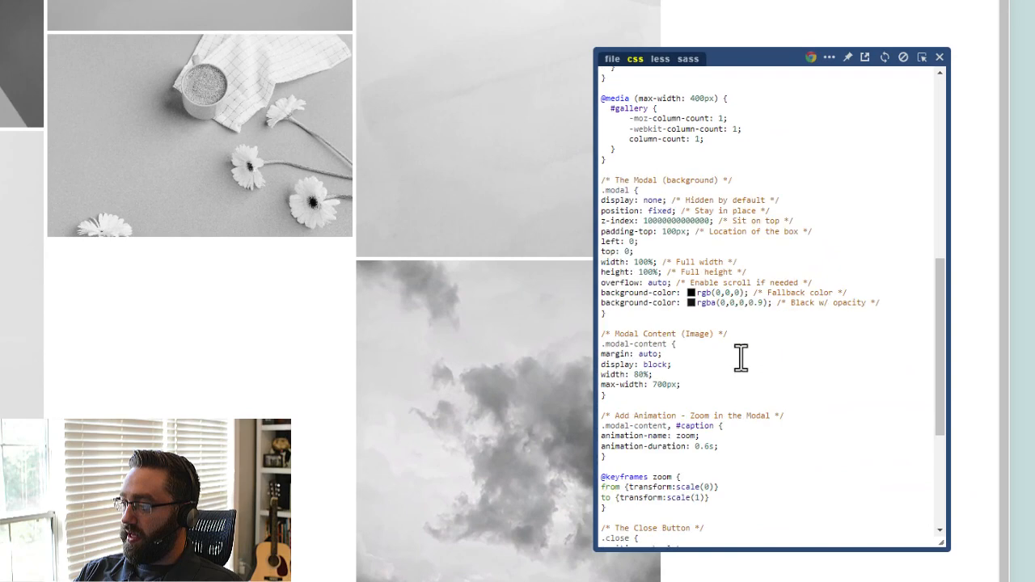
{"action": "scroll", "coordinate": [737, 395], "scroll_direction": "up", "scroll_amount": 10}
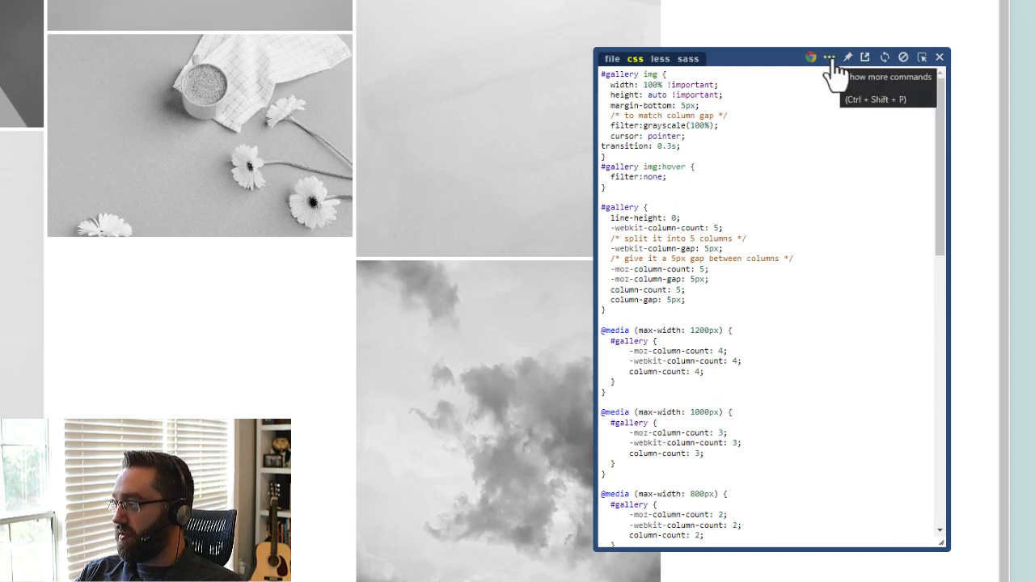
{"action": "left_click", "coordinate": [659, 77]}
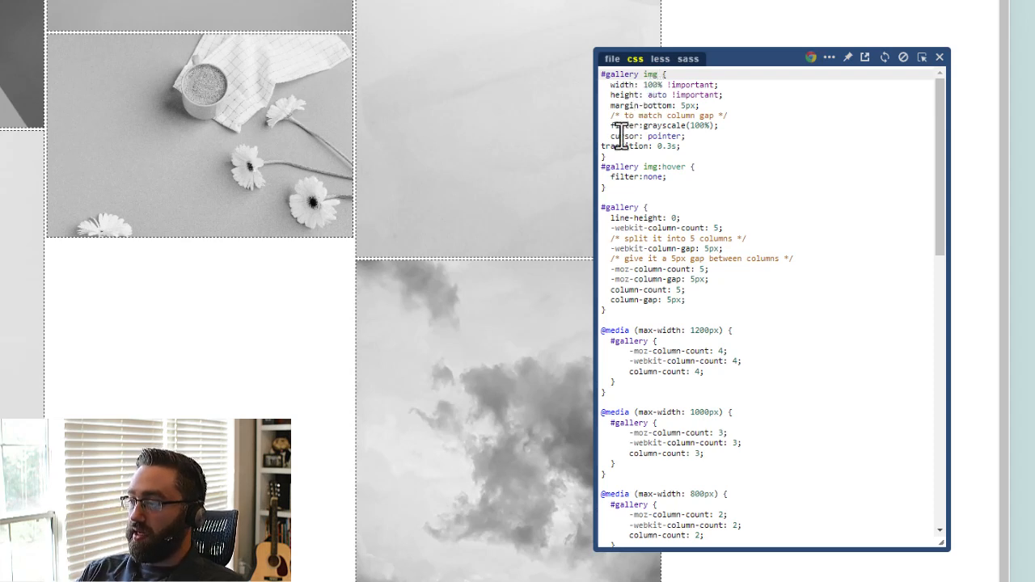
{"action": "left_click", "coordinate": [646, 207]}
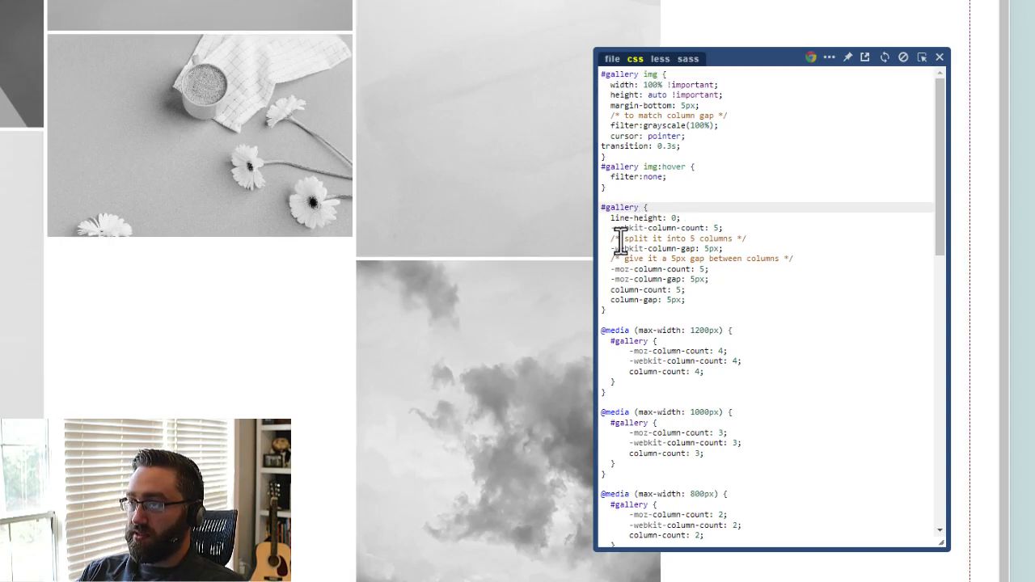
{"action": "scroll", "coordinate": [622, 323], "scroll_direction": "down", "scroll_amount": 3}
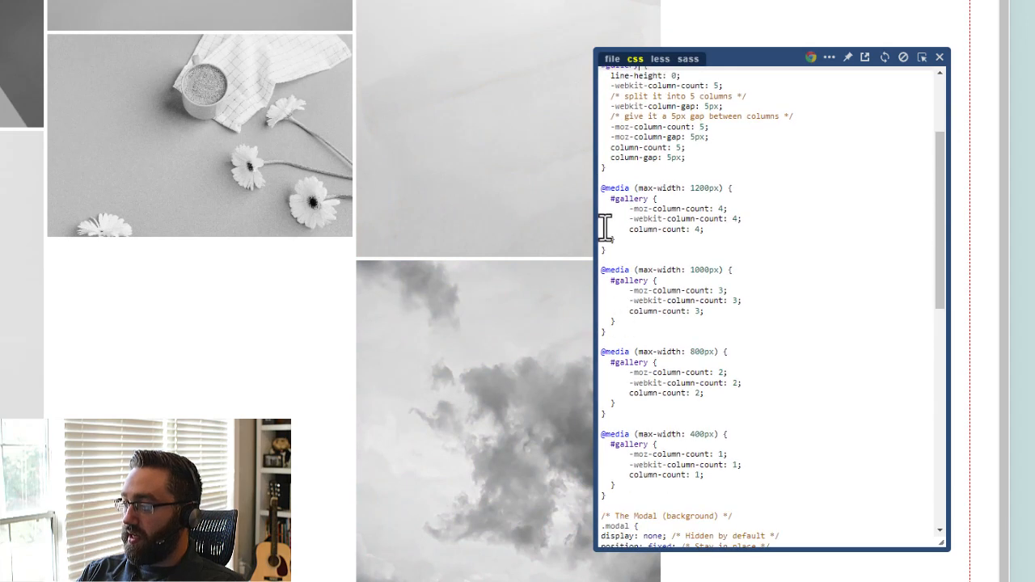
{"action": "left_click_drag", "start_coordinate": [603, 189], "coordinate": [656, 483]}
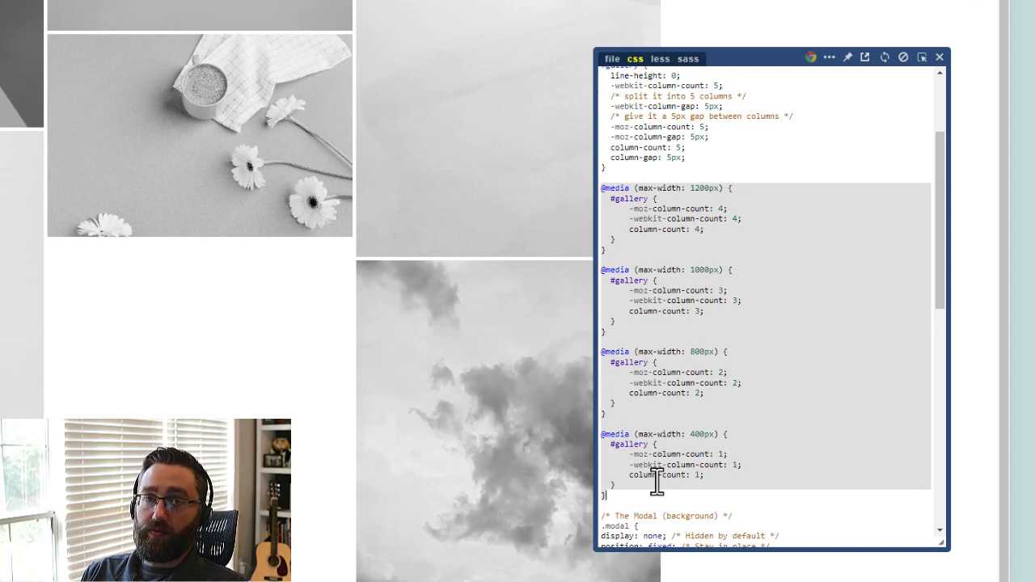
Dismiss the live CSS editor, then view the cloud image in the grid gallery's modal and close it.
{"action": "left_click", "coordinate": [785, 351]}
{"action": "left_click", "coordinate": [716, 314]}
{"action": "key", "text": "ctrl+minus"}
{"action": "key", "text": "ctrl+minus"}
{"action": "key", "text": "ctrl+minus"}
{"action": "key", "text": "ctrl+minus"}
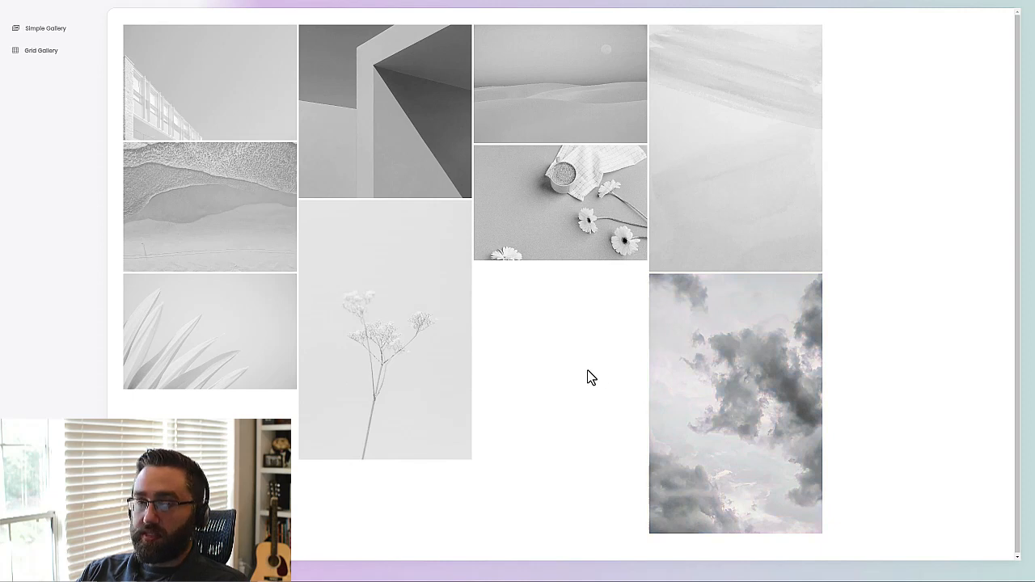
{"action": "left_click", "coordinate": [680, 364]}
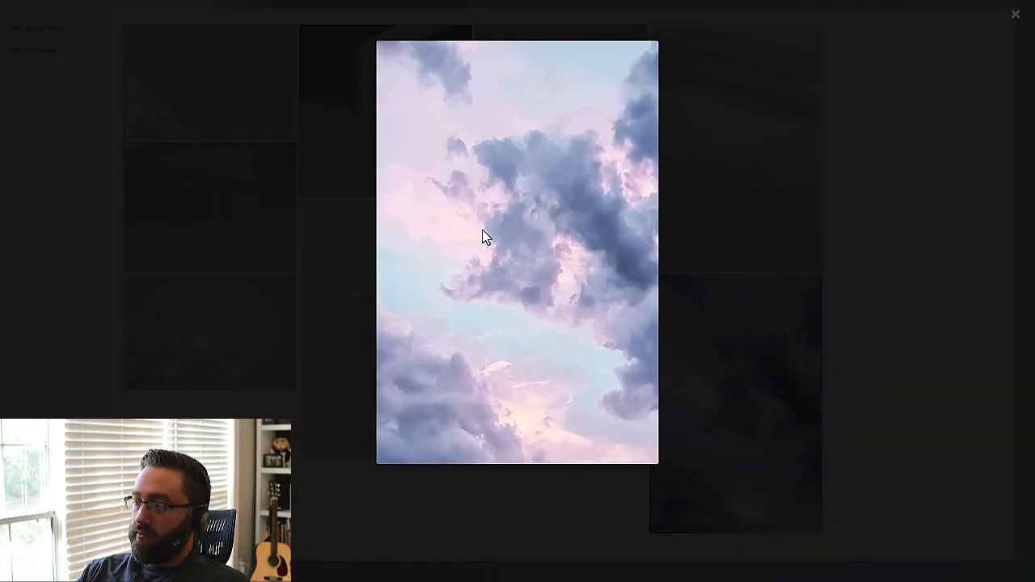
{"action": "left_click", "coordinate": [1006, 21]}
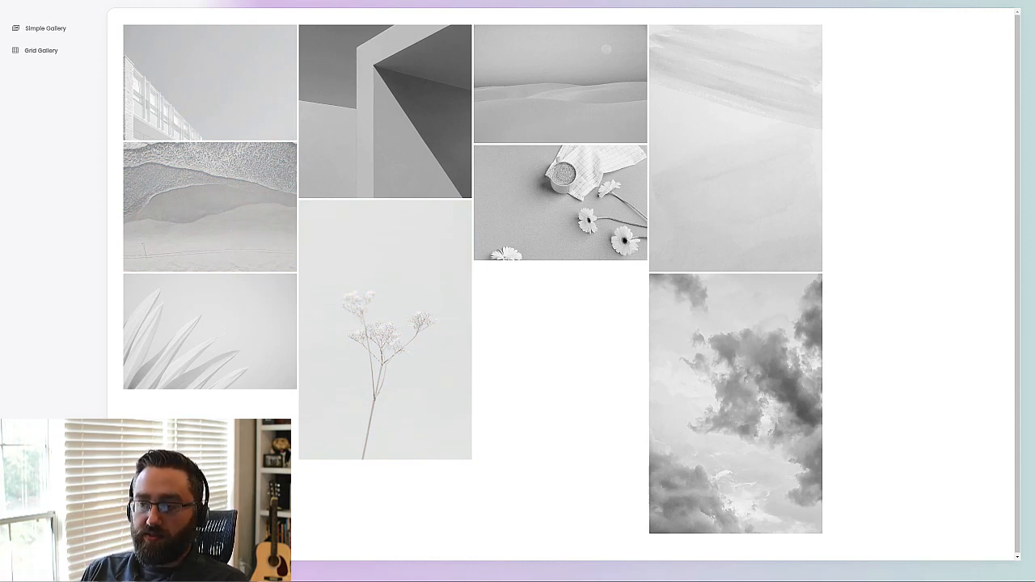
Reopen the Image Gallery custom component and examine its records loop, data source and Attachments field loop.
{"action": "key", "text": "ctrl+Tab"}
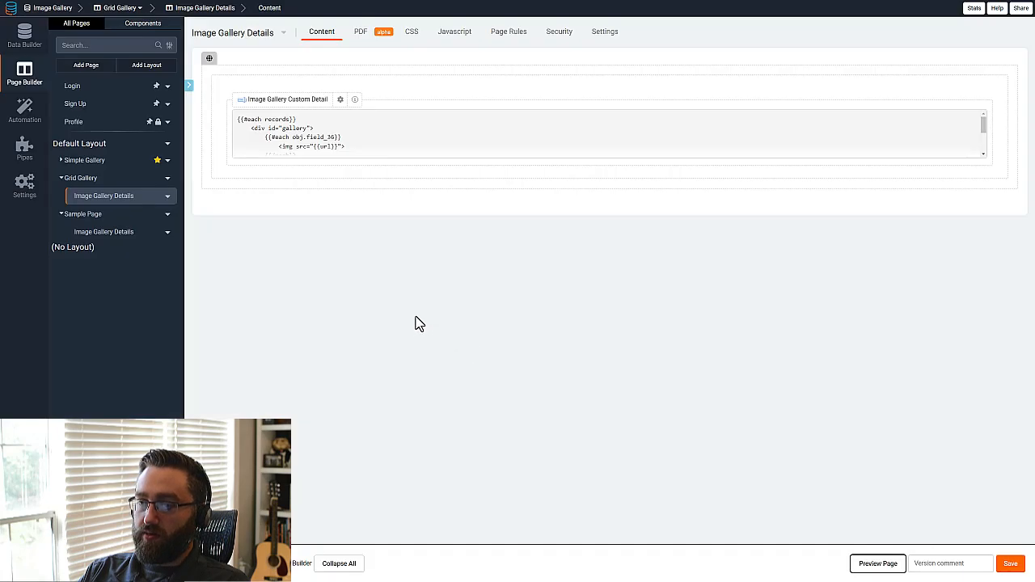
{"action": "left_click", "coordinate": [307, 160]}
{"action": "double_click", "coordinate": [307, 160]}
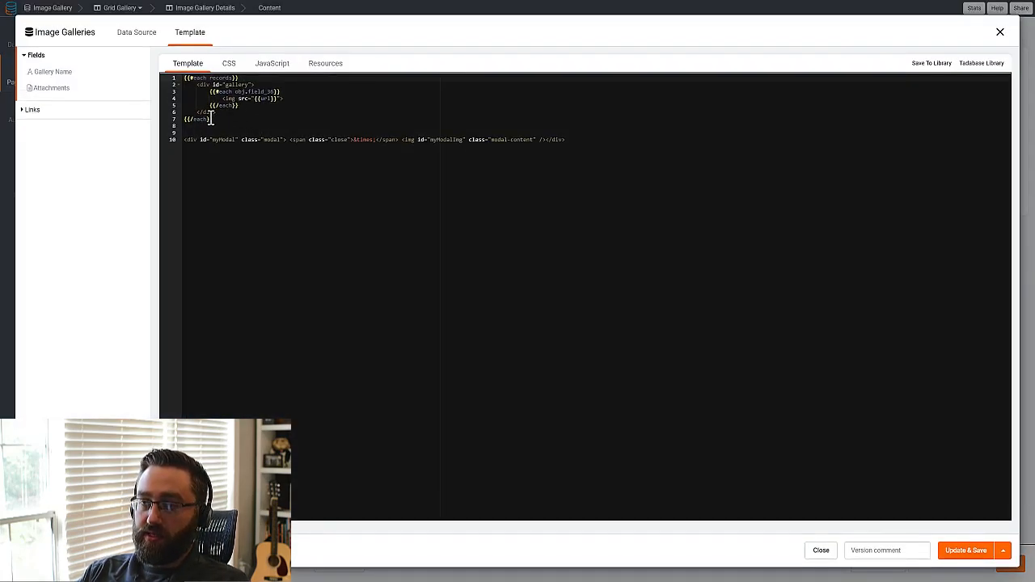
{"action": "left_click_drag", "start_coordinate": [245, 78], "coordinate": [172, 81]}
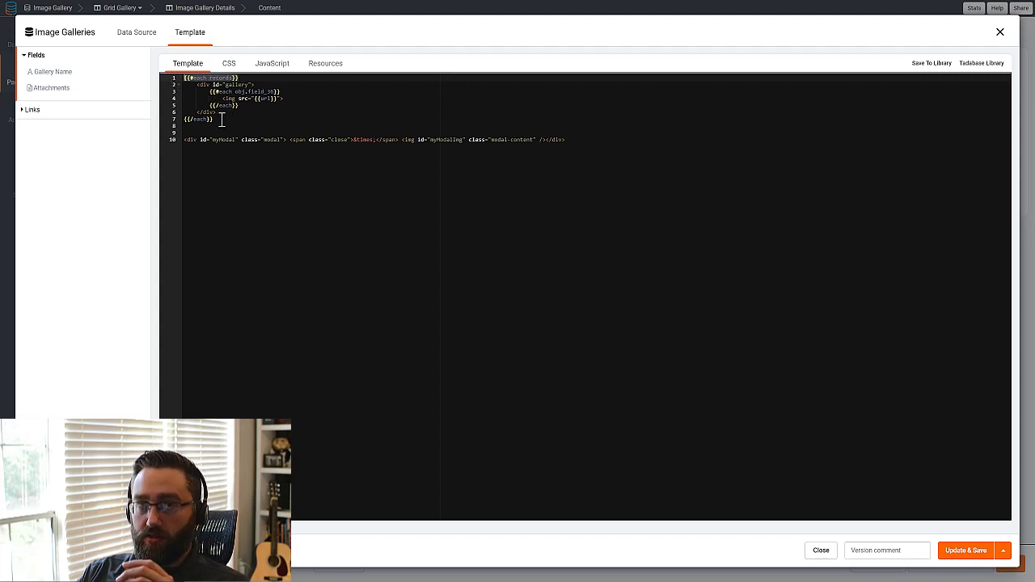
{"action": "left_click", "coordinate": [139, 38]}
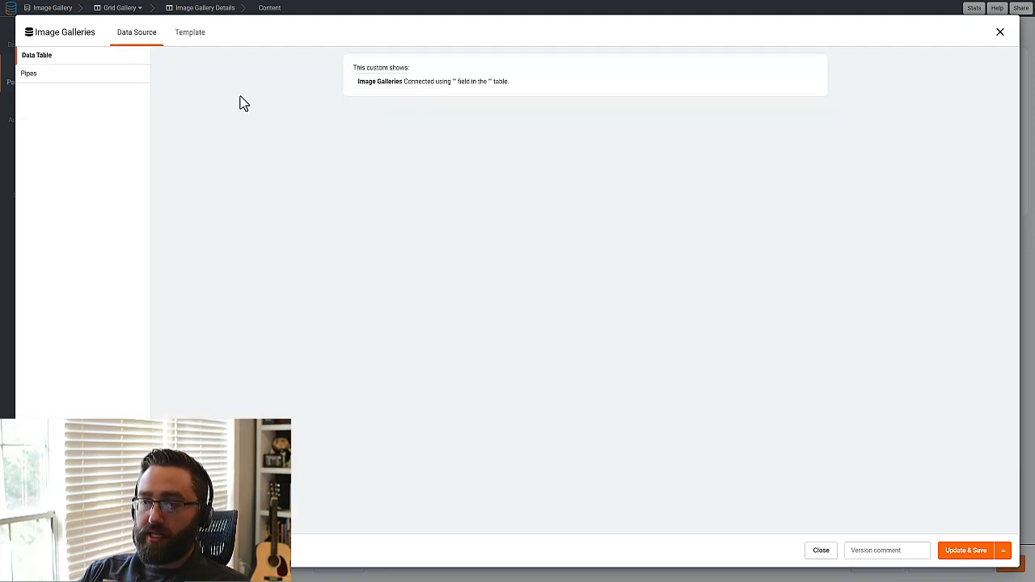
{"action": "left_click", "coordinate": [189, 45]}
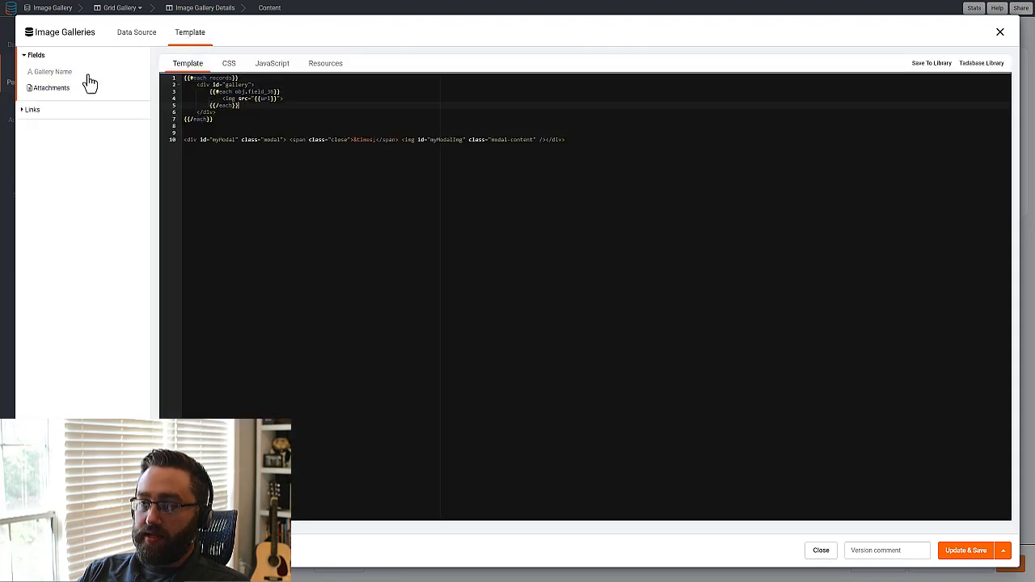
{"action": "left_click", "coordinate": [53, 88]}
{"action": "left_click", "coordinate": [63, 89]}
{"action": "left_click_drag", "start_coordinate": [326, 105], "coordinate": [239, 111]}
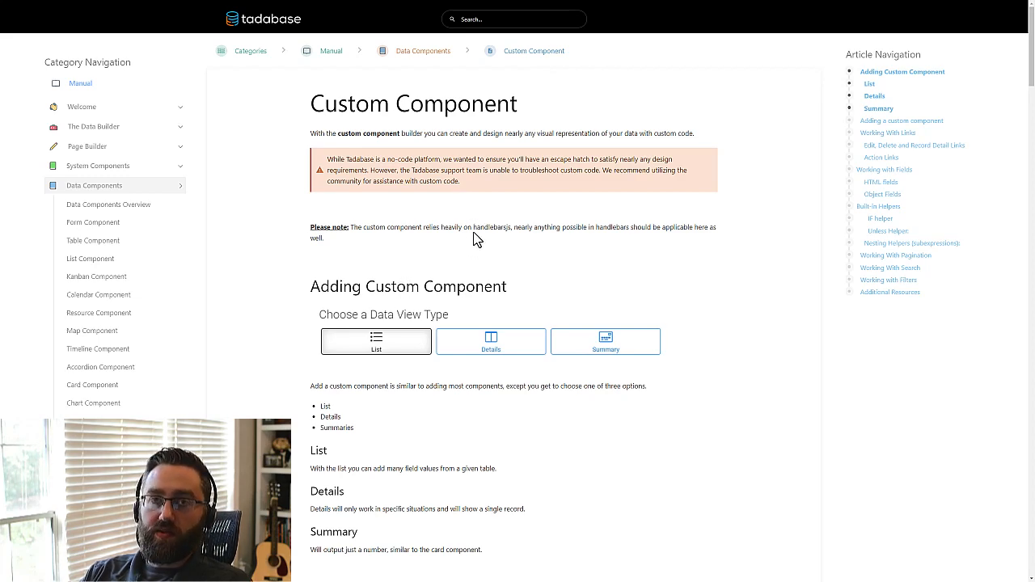
Read Tadabase's Custom Component manual article, covering adding a component, working with links, and HTML and object fields.
{"action": "scroll", "coordinate": [476, 246], "scroll_direction": "down", "scroll_amount": 3}
{"action": "scroll", "coordinate": [477, 312], "scroll_direction": "down", "scroll_amount": 1}
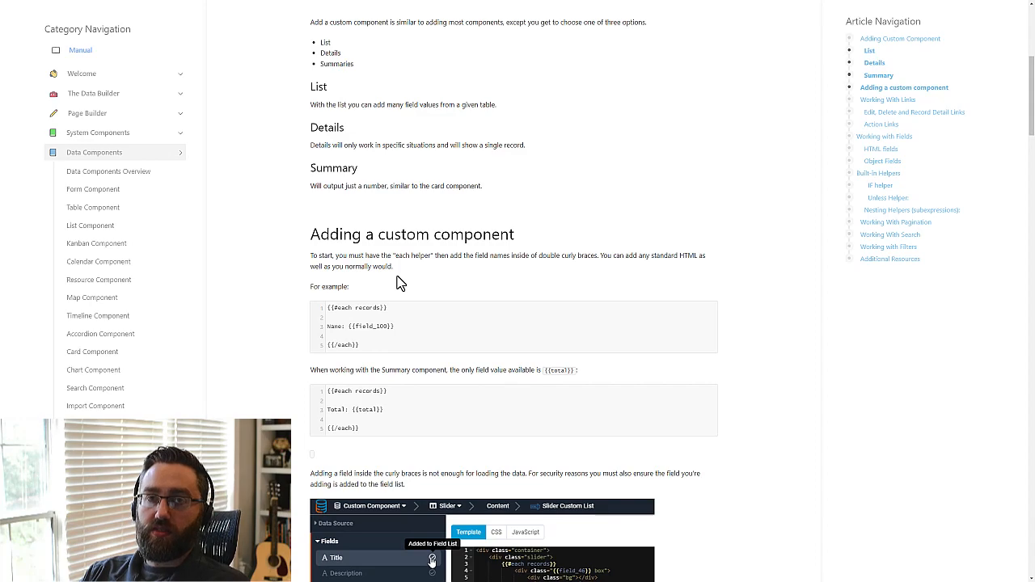
{"action": "scroll", "coordinate": [392, 289], "scroll_direction": "down", "scroll_amount": 2}
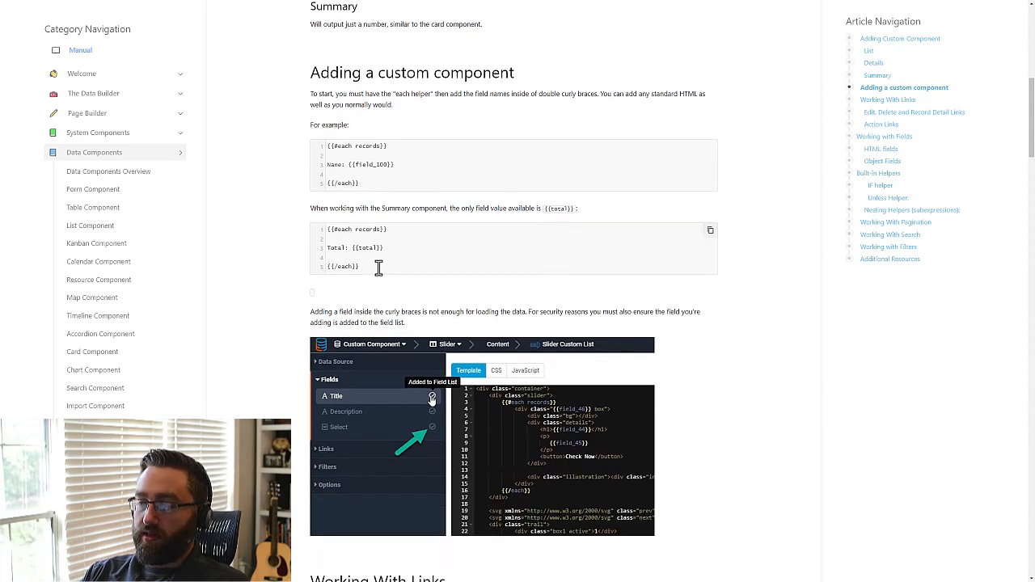
{"action": "scroll", "coordinate": [380, 275], "scroll_direction": "down", "scroll_amount": 5}
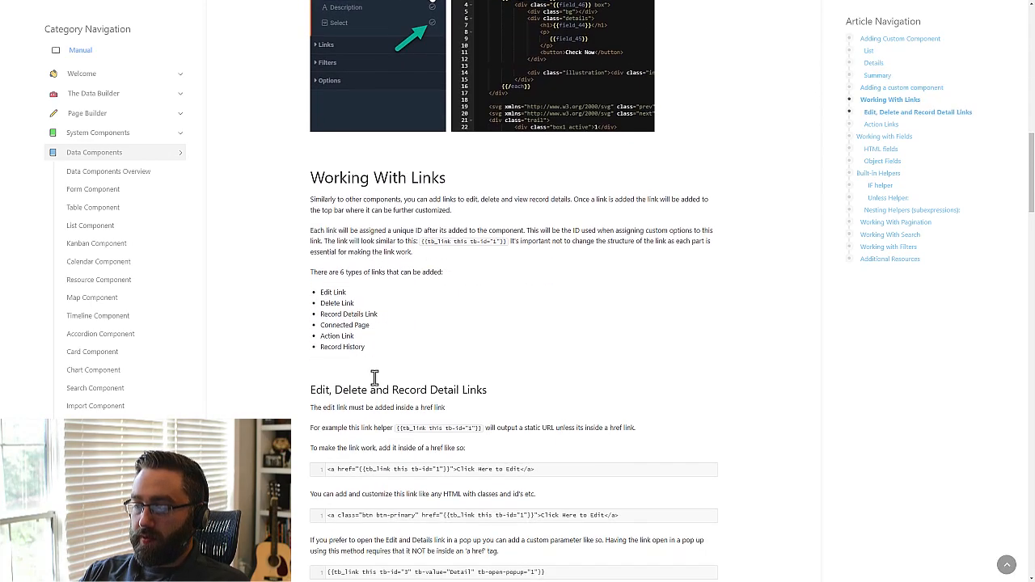
{"action": "scroll", "coordinate": [374, 378], "scroll_direction": "down", "scroll_amount": 5}
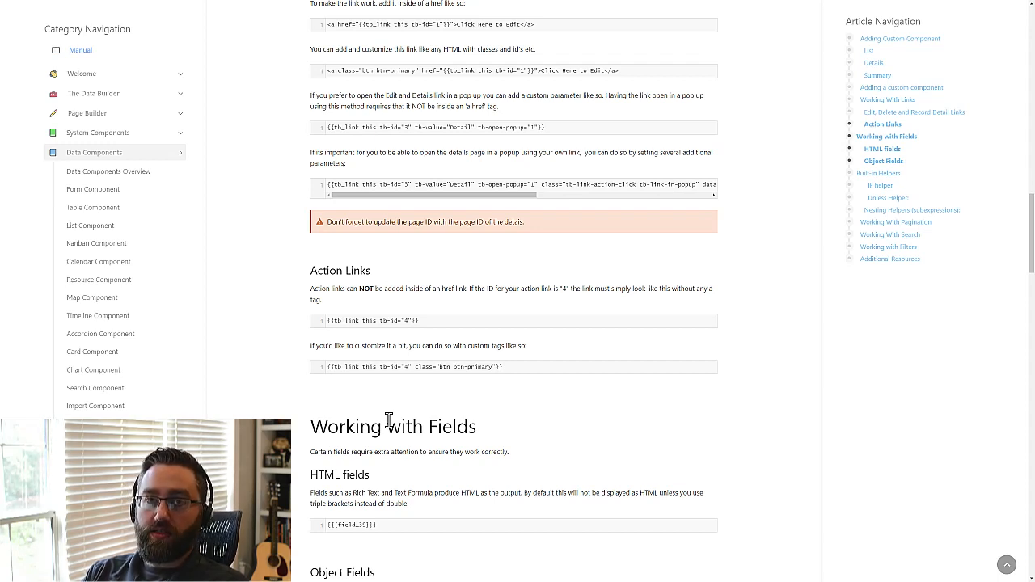
{"action": "scroll", "coordinate": [388, 243], "scroll_direction": "up", "scroll_amount": 3}
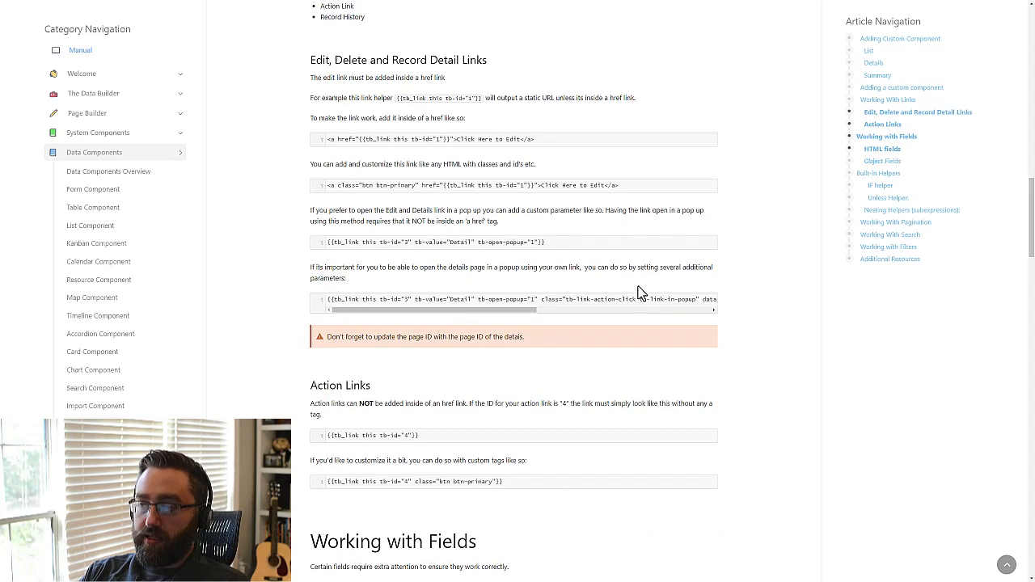
{"action": "scroll", "coordinate": [450, 310], "scroll_direction": "down", "scroll_amount": 3}
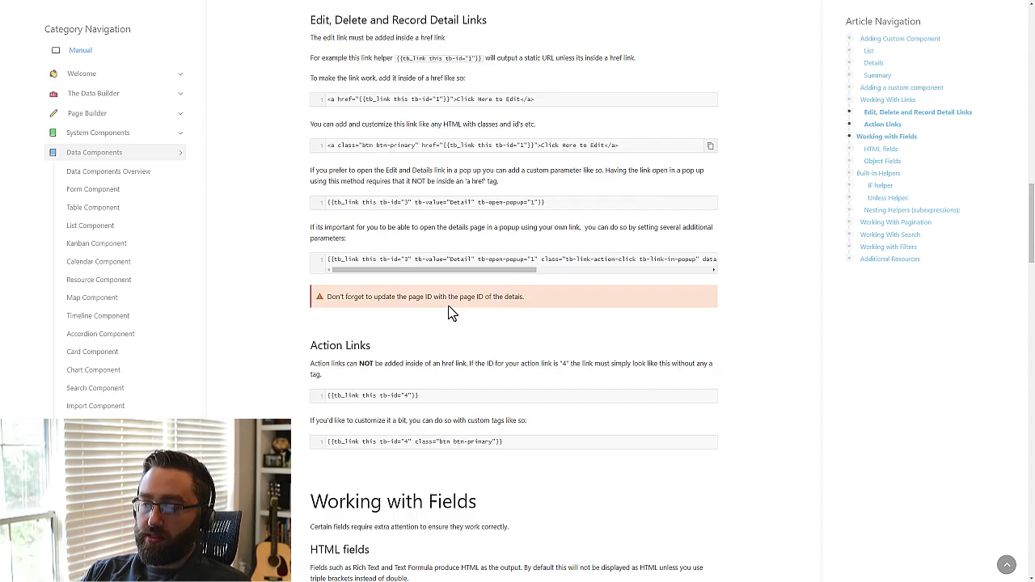
{"action": "scroll", "coordinate": [486, 330], "scroll_direction": "down", "scroll_amount": 3}
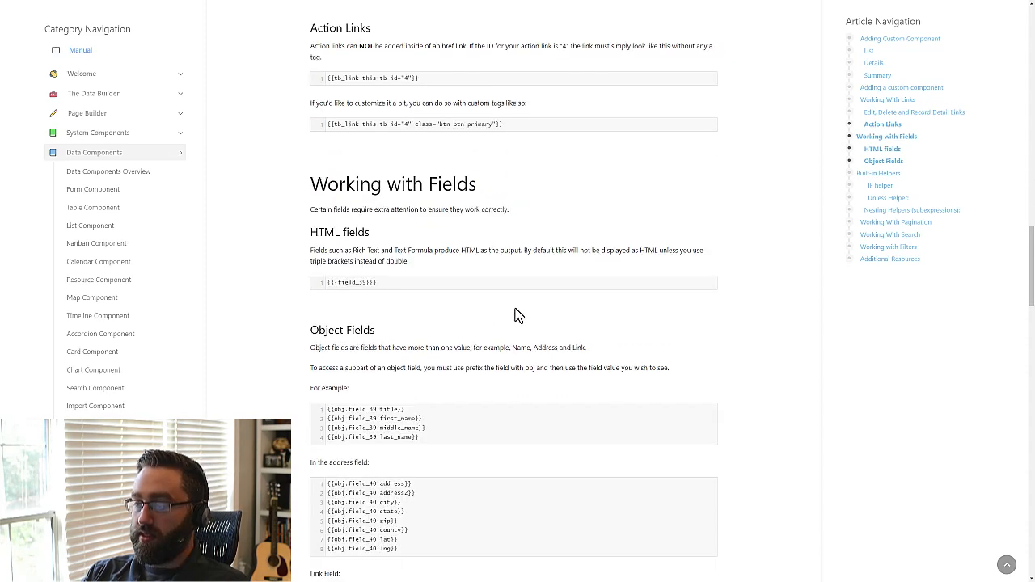
{"action": "scroll", "coordinate": [615, 309], "scroll_direction": "down", "scroll_amount": 2}
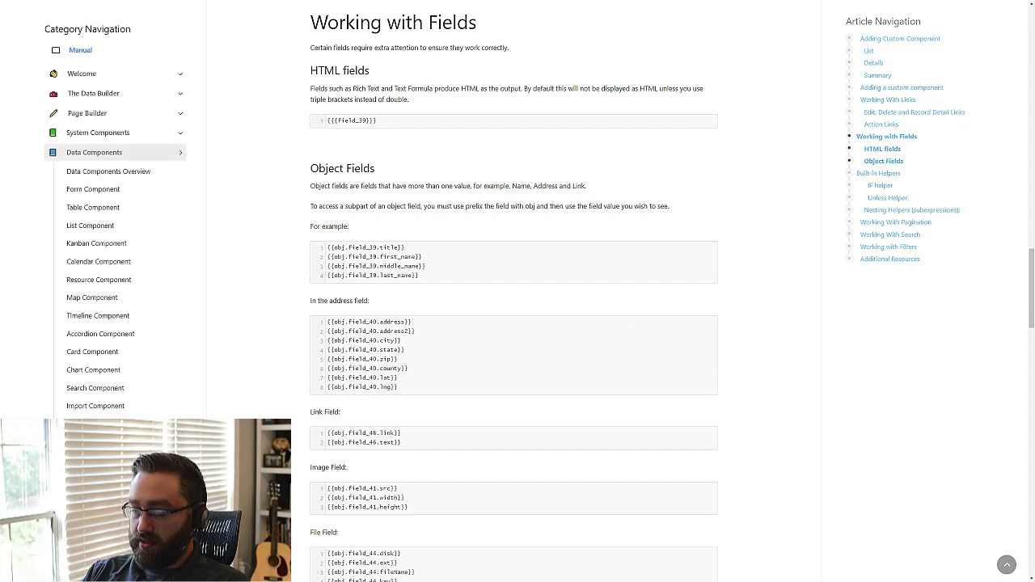
Look through the helper categories in the Custom Component Helpers article, then return to the page builder and close the component editor.
{"action": "key", "text": "ctrl+Tab"}
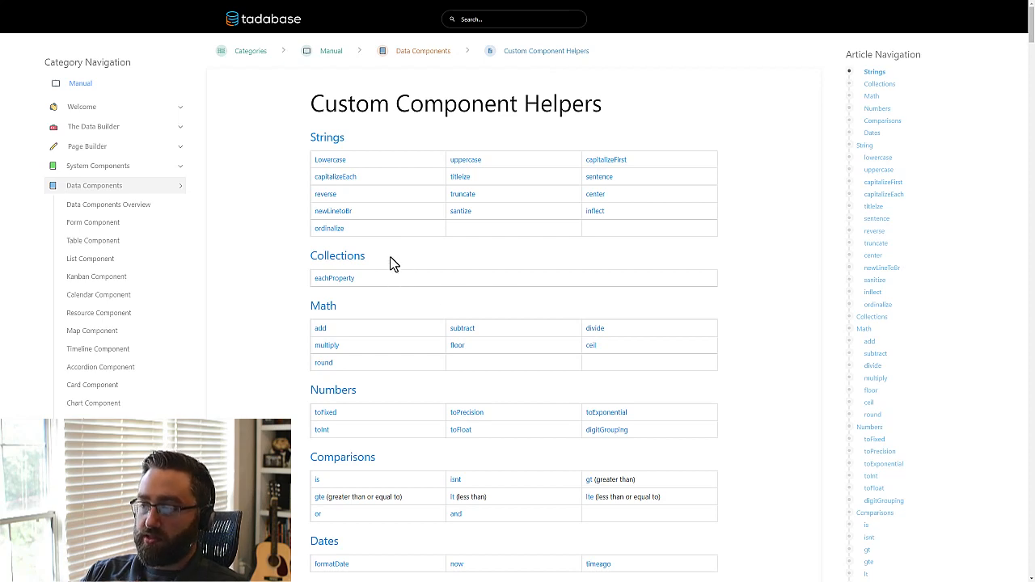
{"action": "scroll", "coordinate": [389, 265], "scroll_direction": "down", "scroll_amount": 1}
{"action": "scroll", "coordinate": [396, 267], "scroll_direction": "down", "scroll_amount": 1}
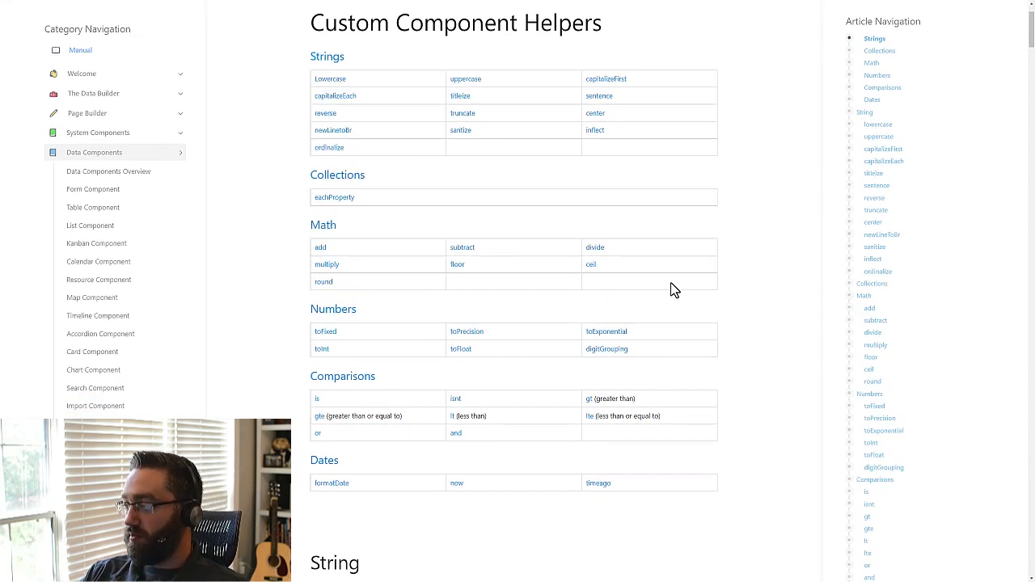
{"action": "scroll", "coordinate": [671, 348], "scroll_direction": "down", "scroll_amount": 4}
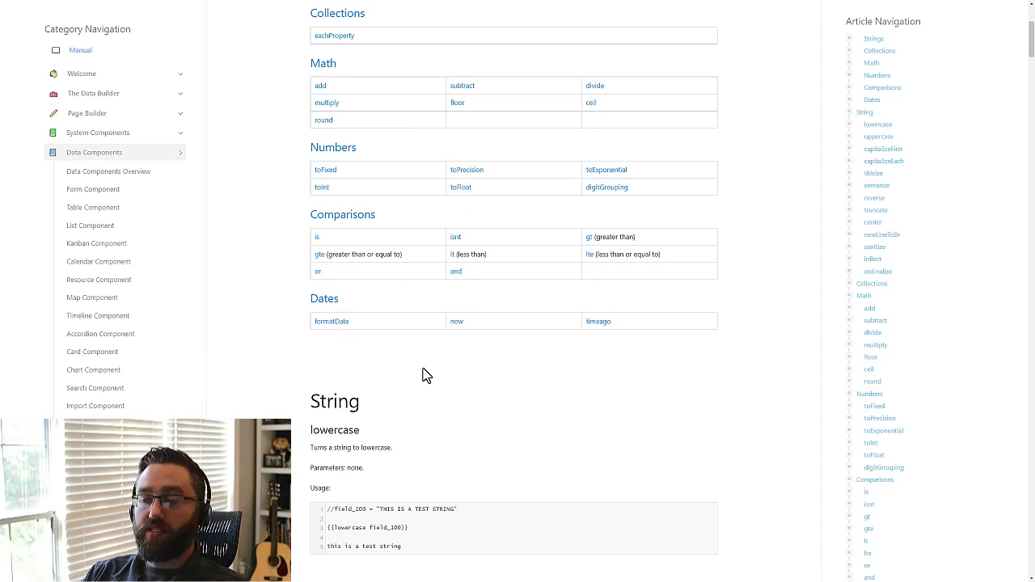
{"action": "scroll", "coordinate": [396, 377], "scroll_direction": "up", "scroll_amount": 3}
{"action": "scroll", "coordinate": [396, 377], "scroll_direction": "up", "scroll_amount": 4}
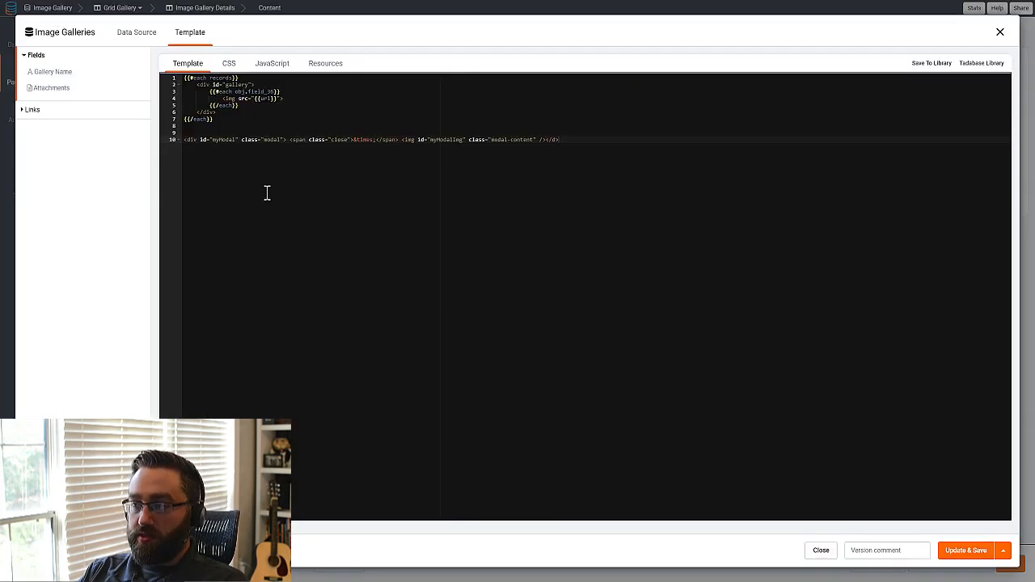
{"action": "left_click", "coordinate": [1001, 36]}
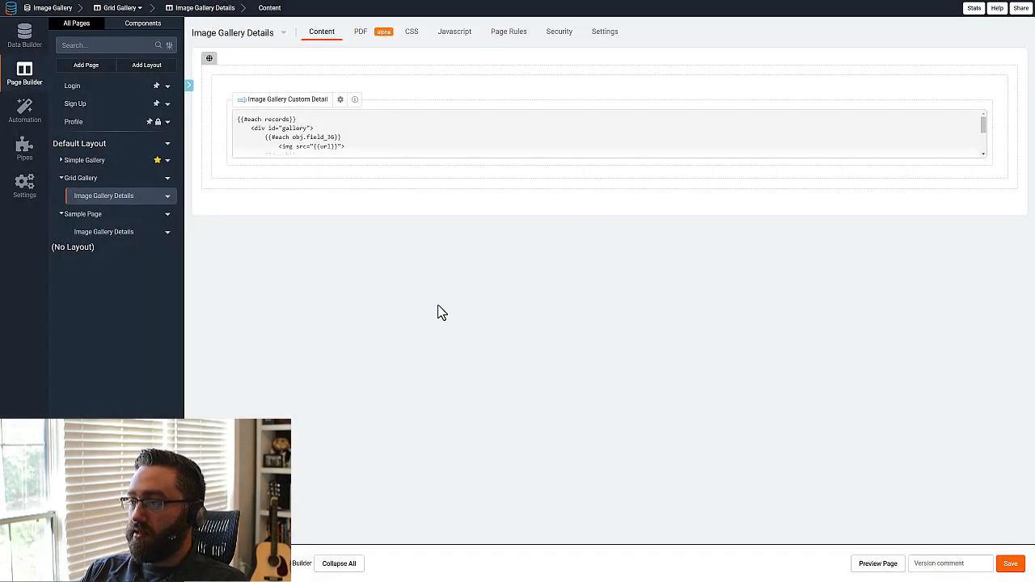